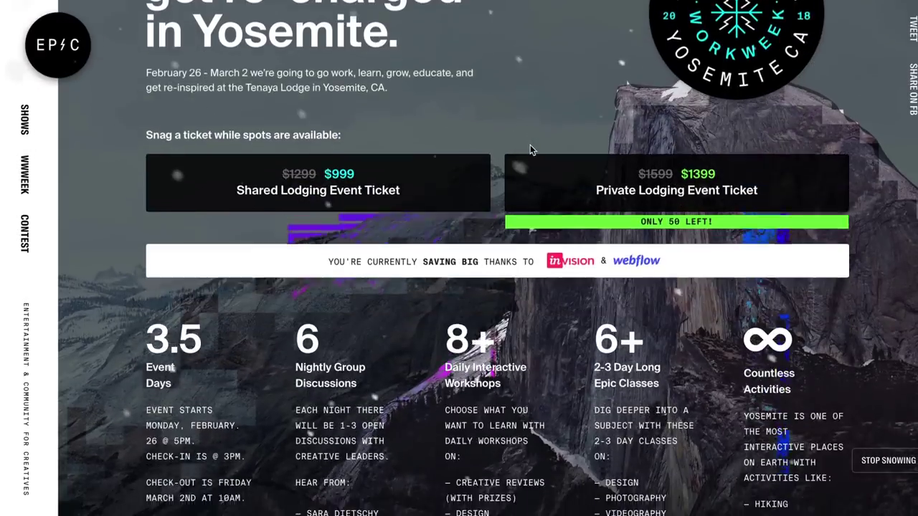
Scroll down the Epicurrence page to the Workweek Leaders section.
{"action": "scroll", "coordinate": [529, 147], "scroll_direction": "down", "scroll_amount": 8}
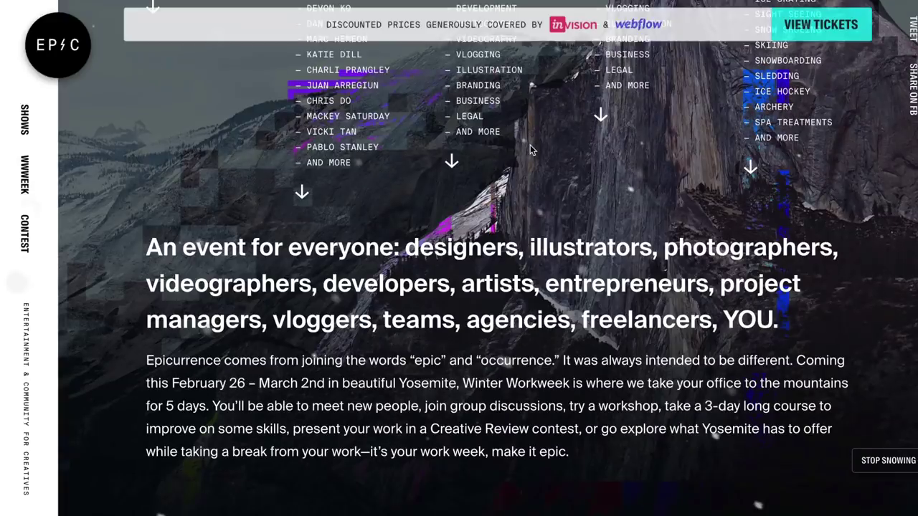
{"action": "scroll", "coordinate": [530, 145], "scroll_direction": "down", "scroll_amount": 7}
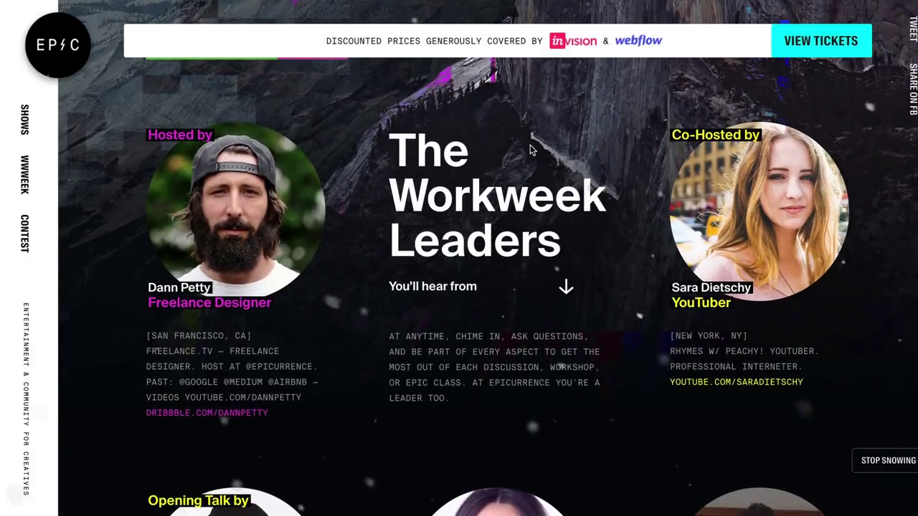
{"action": "scroll", "coordinate": [530, 144], "scroll_direction": "down", "scroll_amount": 4}
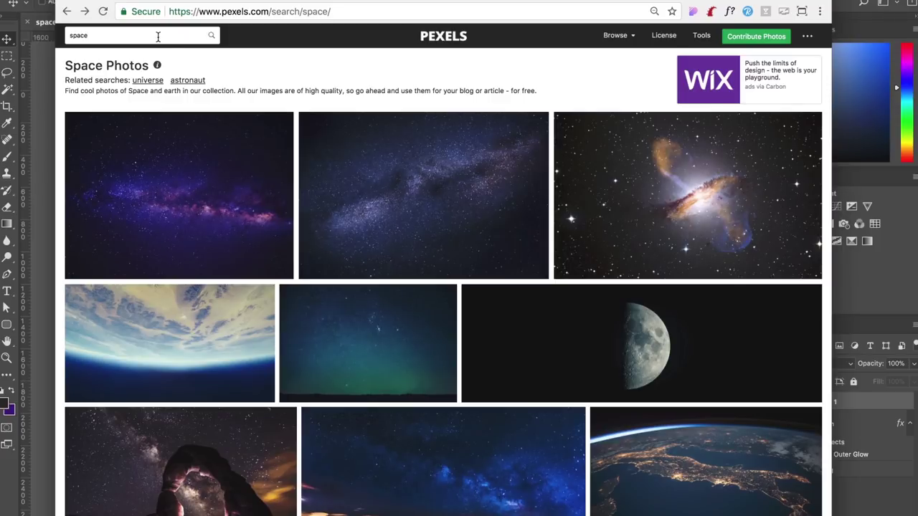
Scroll the Pexels space results and preview the purple-sky car photo.
{"action": "scroll", "coordinate": [485, 273], "scroll_direction": "down", "scroll_amount": 20}
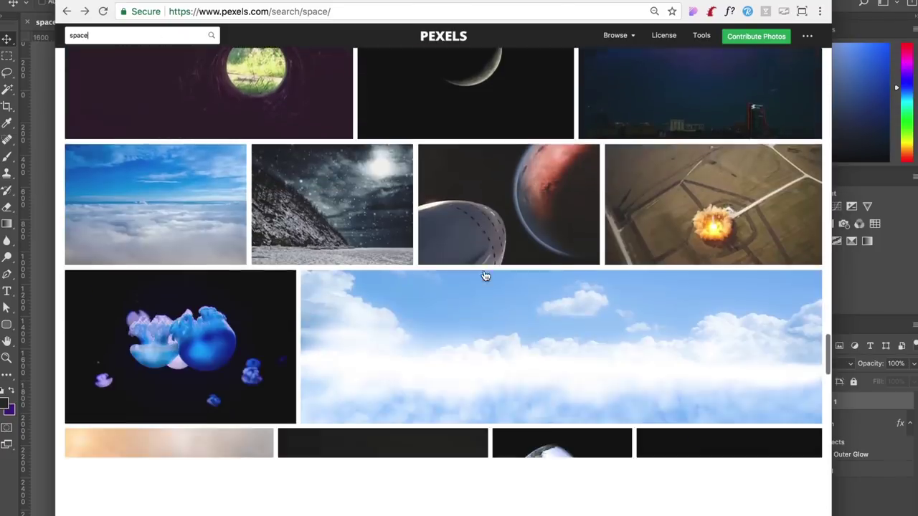
{"action": "scroll", "coordinate": [485, 276], "scroll_direction": "down", "scroll_amount": 10}
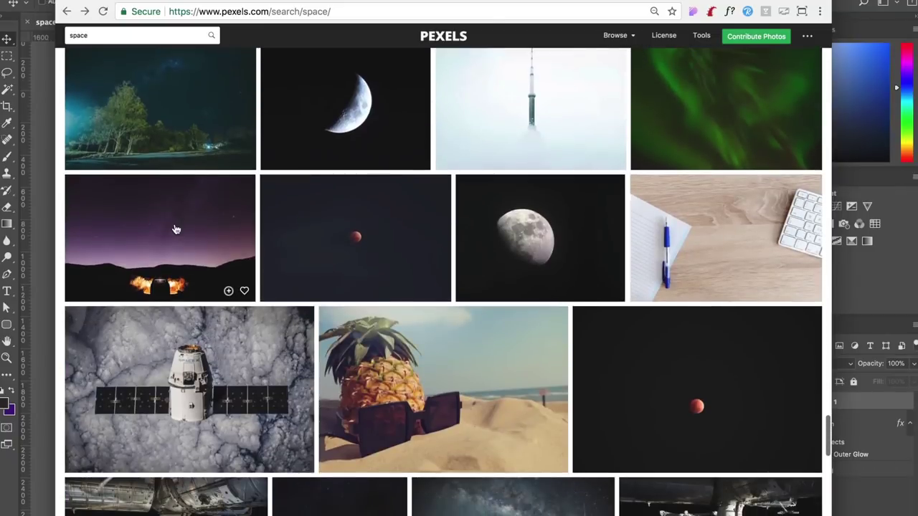
{"action": "left_click", "coordinate": [175, 230]}
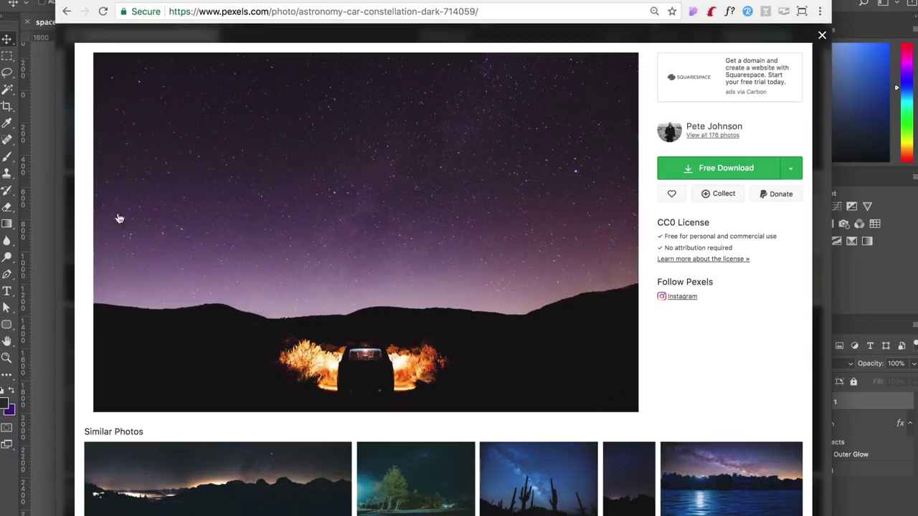
Close the photo preview and bring spaced.psd back to the front in Photoshop.
{"action": "scroll", "coordinate": [357, 303], "scroll_direction": "down", "scroll_amount": 3}
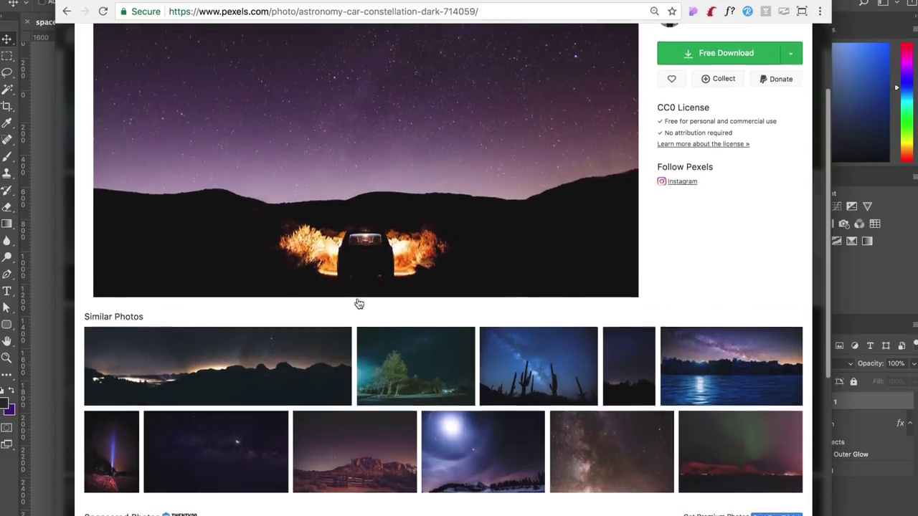
{"action": "scroll", "coordinate": [263, 141], "scroll_direction": "up", "scroll_amount": 3}
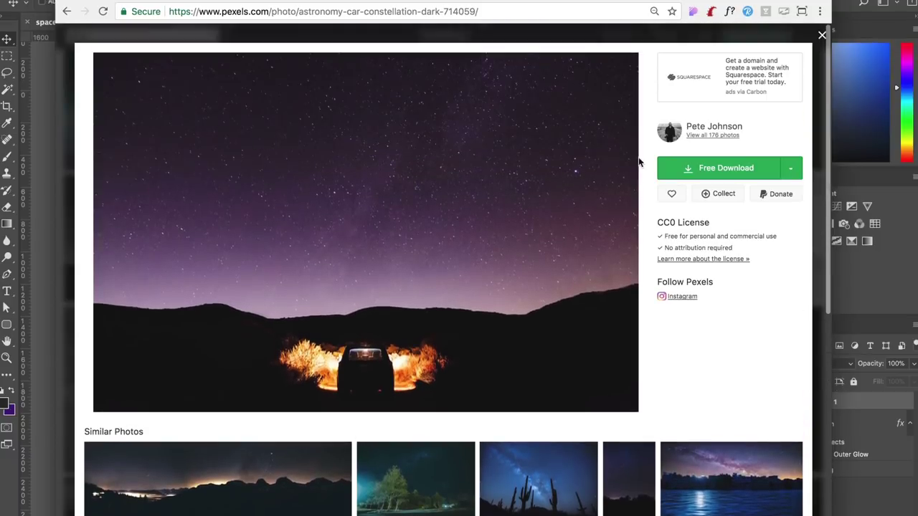
{"action": "left_click", "coordinate": [822, 35]}
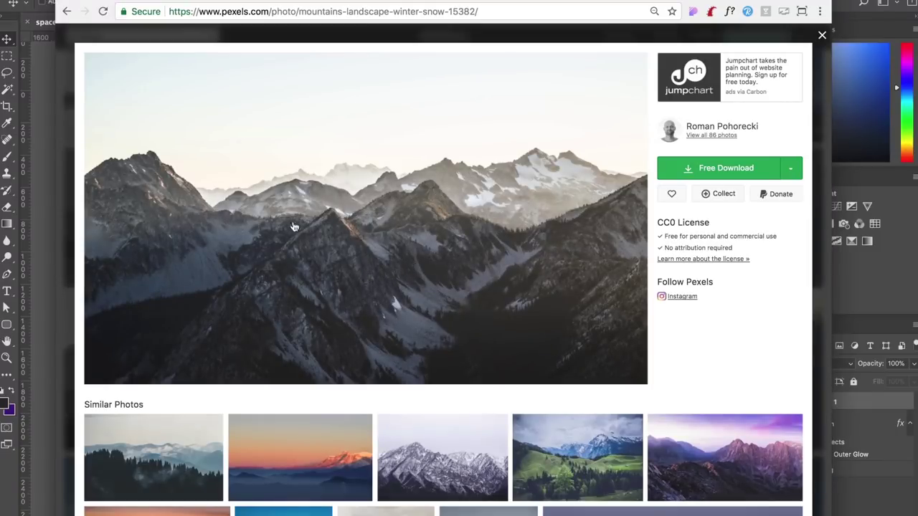
{"action": "left_click", "coordinate": [52, 175]}
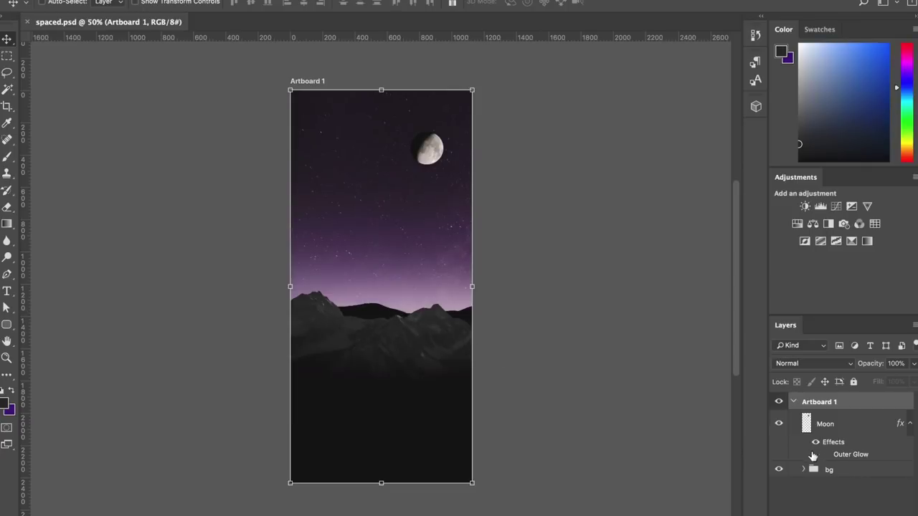
Expand the bg group and toggle visibility of the fg_mountains, bg_mountains and sky layers.
{"action": "left_click", "coordinate": [804, 469]}
{"action": "scroll", "coordinate": [804, 469], "scroll_direction": "down", "scroll_amount": 1}
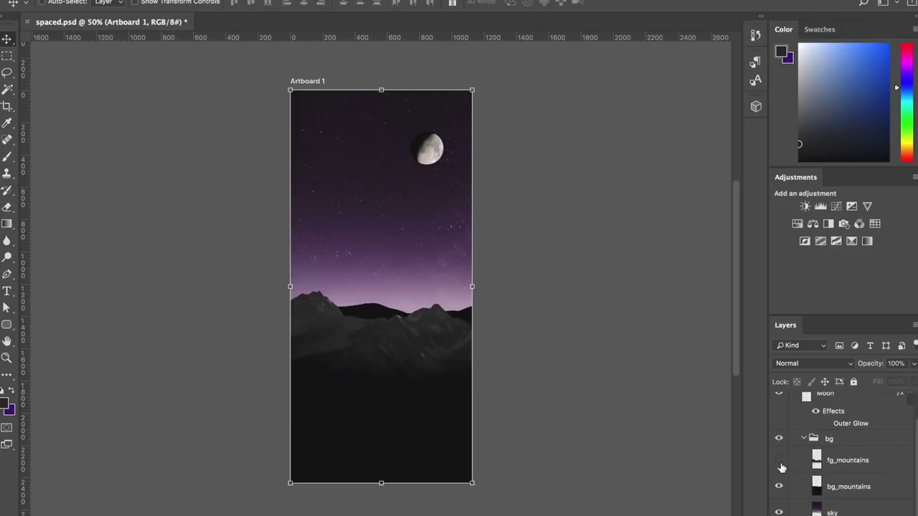
{"action": "left_click", "coordinate": [780, 462]}
{"action": "left_click", "coordinate": [780, 462]}
{"action": "left_click", "coordinate": [780, 462]}
{"action": "left_click", "coordinate": [780, 462]}
{"action": "left_click", "coordinate": [780, 488]}
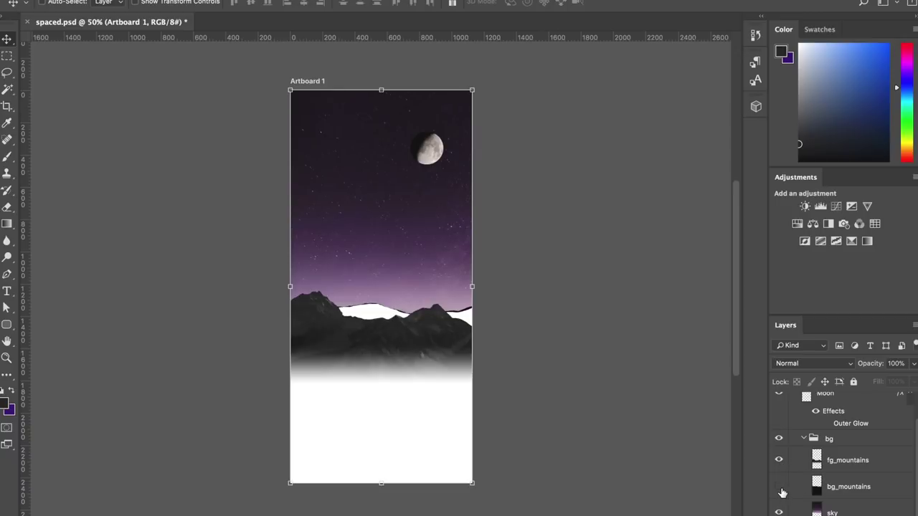
{"action": "left_click", "coordinate": [779, 489]}
{"action": "left_click", "coordinate": [779, 512]}
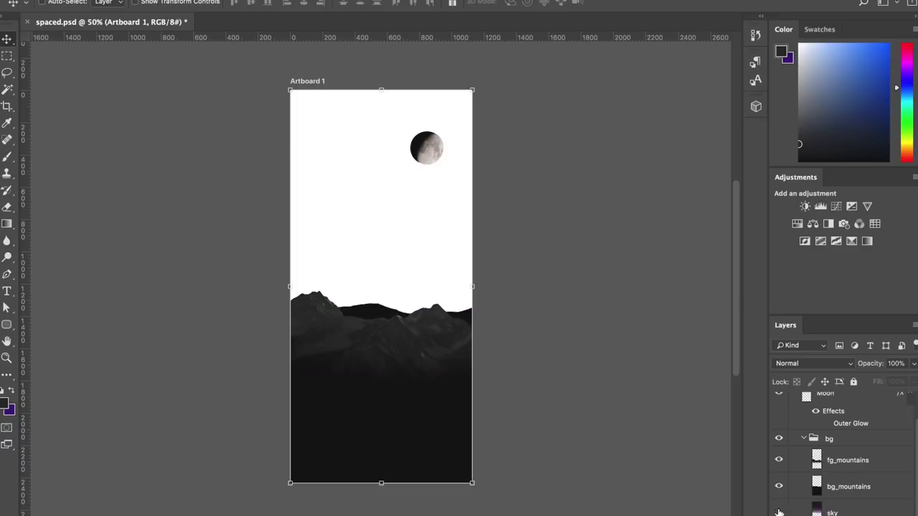
{"action": "left_click", "coordinate": [779, 512]}
Nudge the fg_mountains, bg_mountains and Moon layers slightly into better positions.
{"action": "left_click", "coordinate": [839, 470]}
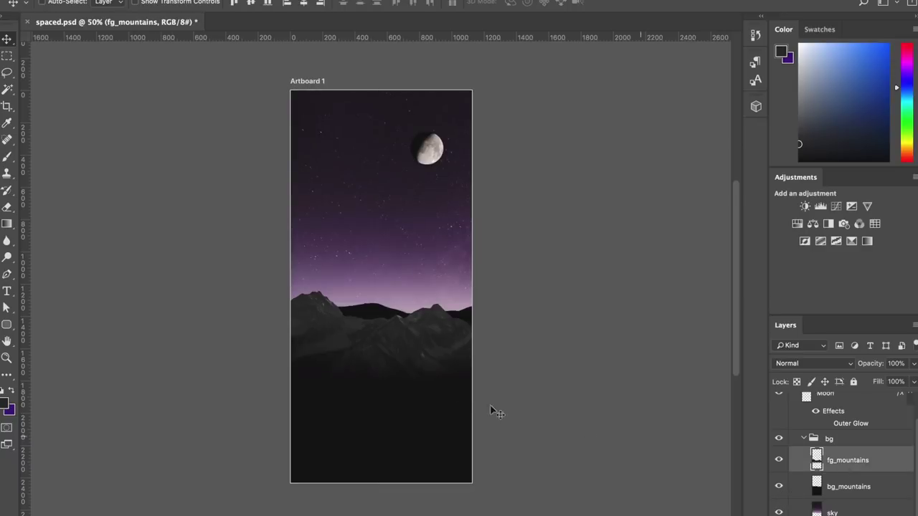
{"action": "mouse_move", "coordinate": [430, 356]}
{"action": "left_mouse_down"}
{"action": "mouse_move", "coordinate": [432, 375]}
{"action": "mouse_move", "coordinate": [438, 351]}
{"action": "left_mouse_up"}
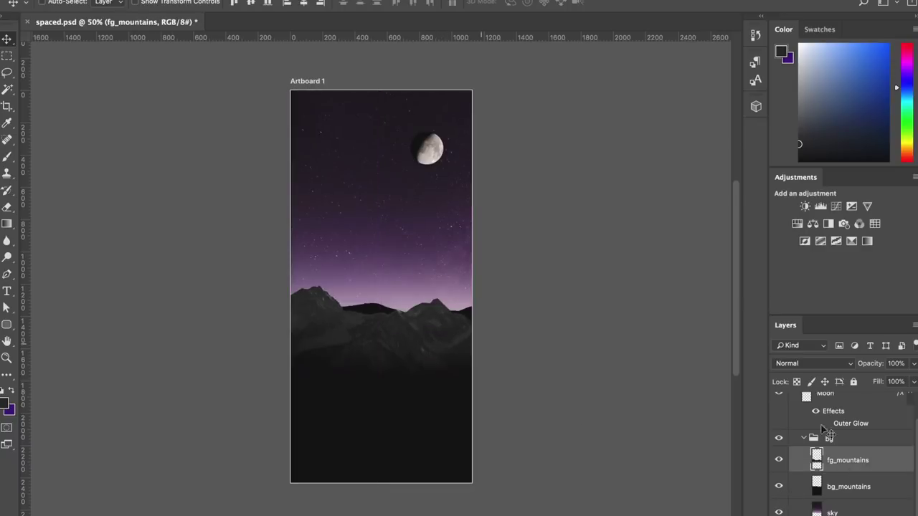
{"action": "left_click", "coordinate": [833, 497]}
{"action": "left_click_drag", "start_coordinate": [523, 354], "coordinate": [516, 345]}
{"action": "right_click", "coordinate": [428, 153]}
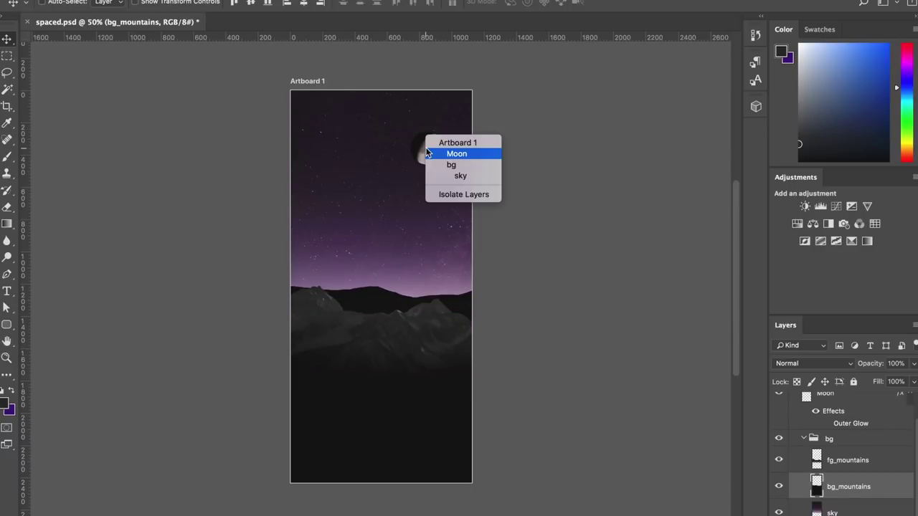
{"action": "left_click", "coordinate": [456, 153]}
{"action": "left_click_drag", "start_coordinate": [433, 147], "coordinate": [432, 152]}
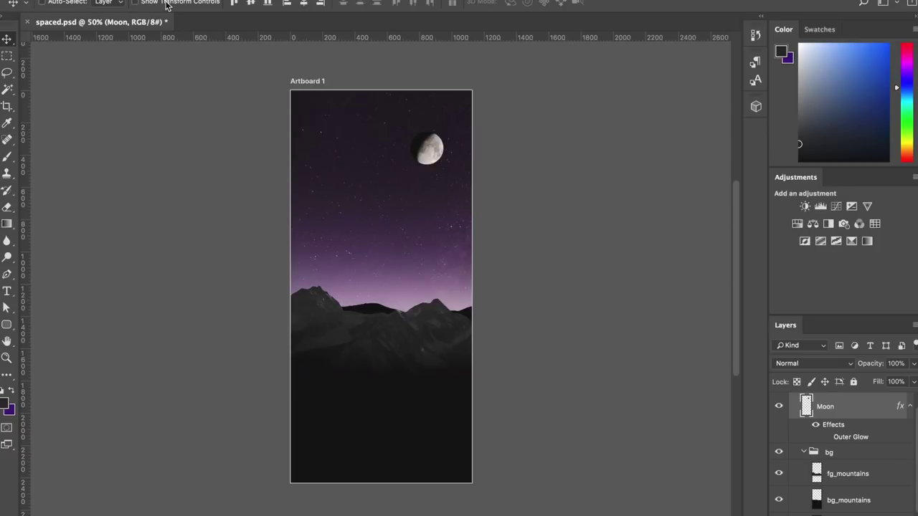
Create a new iPhone X artboard at 50% zoom.
{"action": "left_click", "coordinate": [131, 7]}
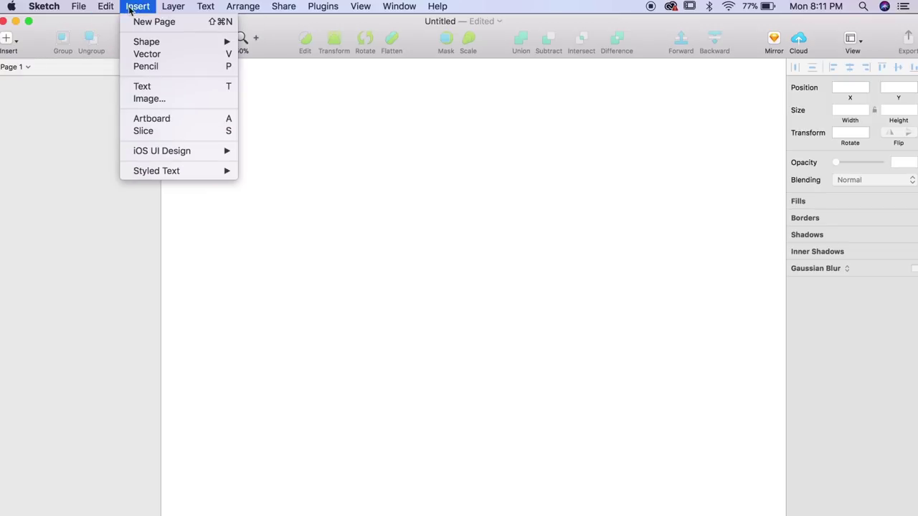
{"action": "left_click", "coordinate": [152, 119]}
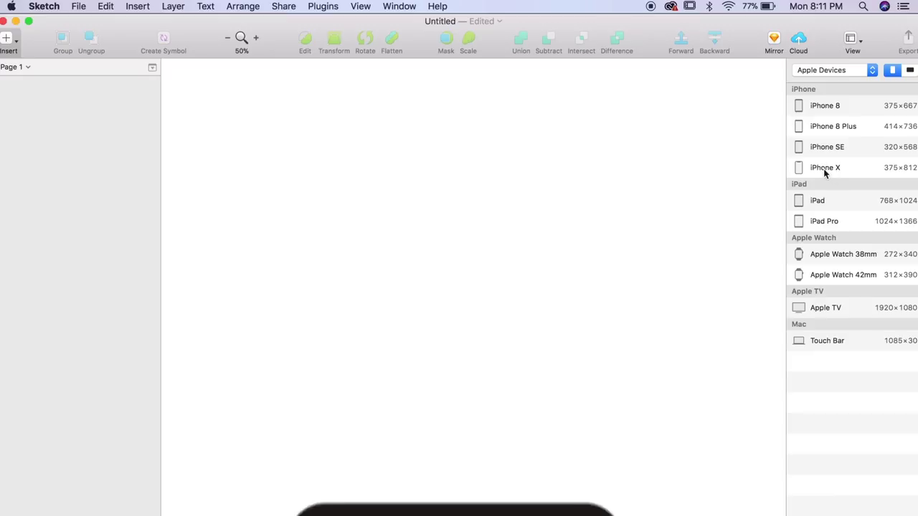
{"action": "left_click", "coordinate": [825, 170]}
{"action": "key", "text": "super+plus"}
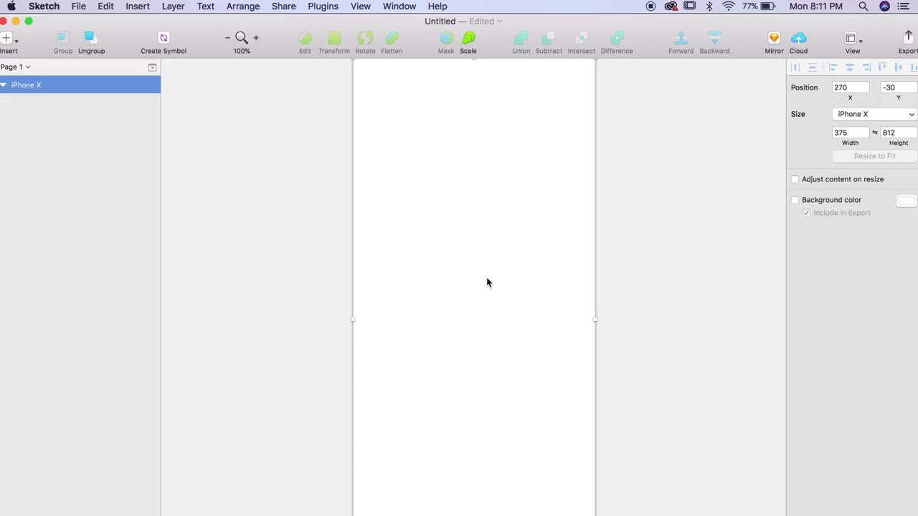
{"action": "key", "text": "super+minus"}
Place spaced.jpg from the _ASSETS folder onto the iPhone X artboard.
{"action": "key", "text": "super+Tab"}
{"action": "mouse_move", "coordinate": [600, 101]}
{"action": "left_mouse_down"}
{"action": "mouse_move", "coordinate": [603, 134]}
{"action": "mouse_move", "coordinate": [433, 282]}
{"action": "left_mouse_up"}
{"action": "left_click", "coordinate": [451, 305]}
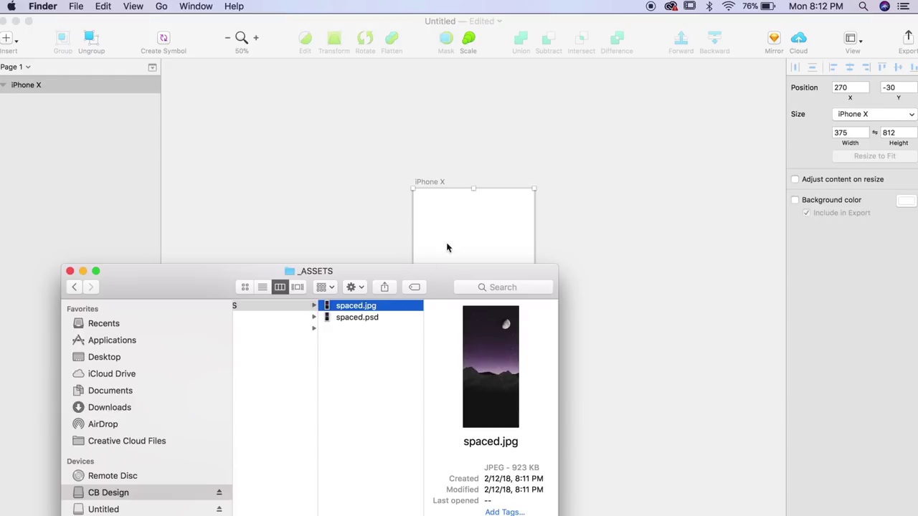
{"action": "mouse_move", "coordinate": [383, 304]}
{"action": "left_mouse_down"}
{"action": "mouse_move", "coordinate": [444, 235]}
{"action": "mouse_move", "coordinate": [467, 231]}
{"action": "left_mouse_up"}
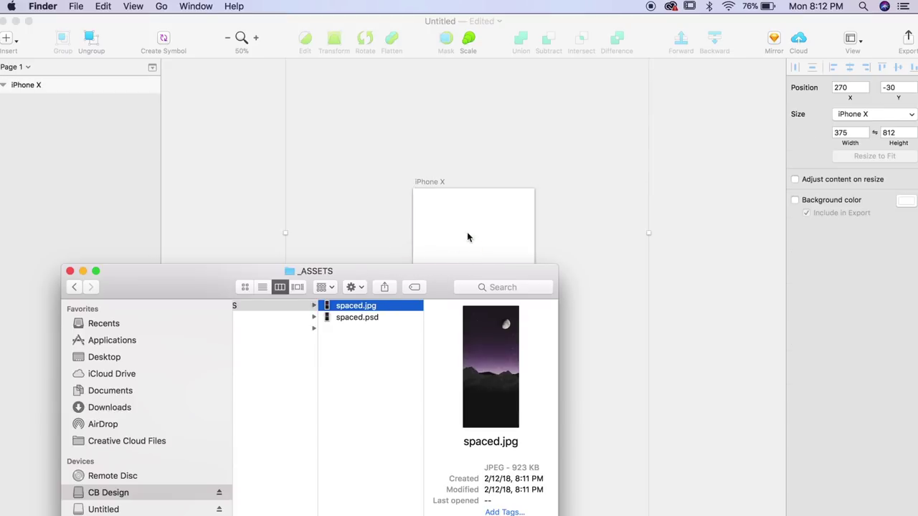
{"action": "left_click_drag", "start_coordinate": [513, 254], "coordinate": [501, 407]}
Scale the spaced image to about 376×814 and snap it to the artboard top.
{"action": "left_click_drag", "start_coordinate": [488, 241], "coordinate": [481, 358]}
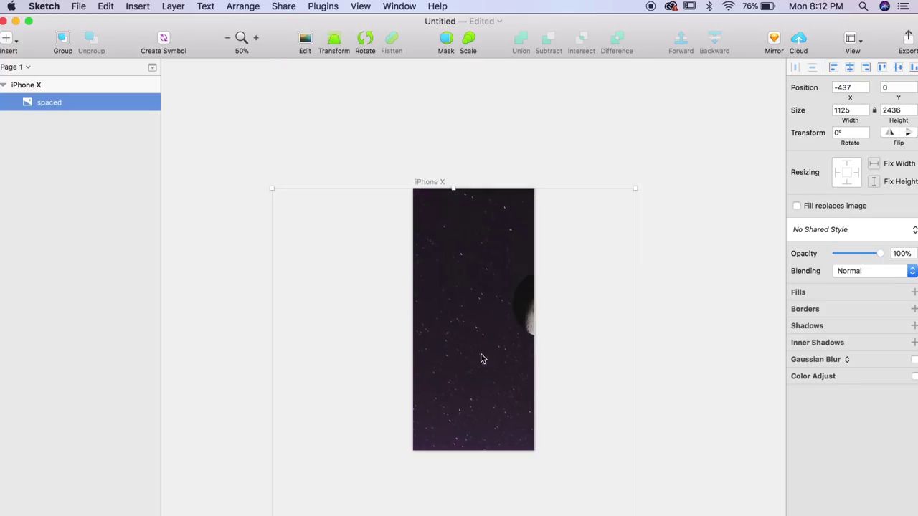
{"action": "left_click_drag", "start_coordinate": [636, 188], "coordinate": [509, 219]}
{"action": "left_click_drag", "start_coordinate": [592, 186], "coordinate": [535, 246]}
{"action": "left_click_drag", "start_coordinate": [493, 369], "coordinate": [493, 245]}
{"action": "left_click", "coordinate": [594, 258]}
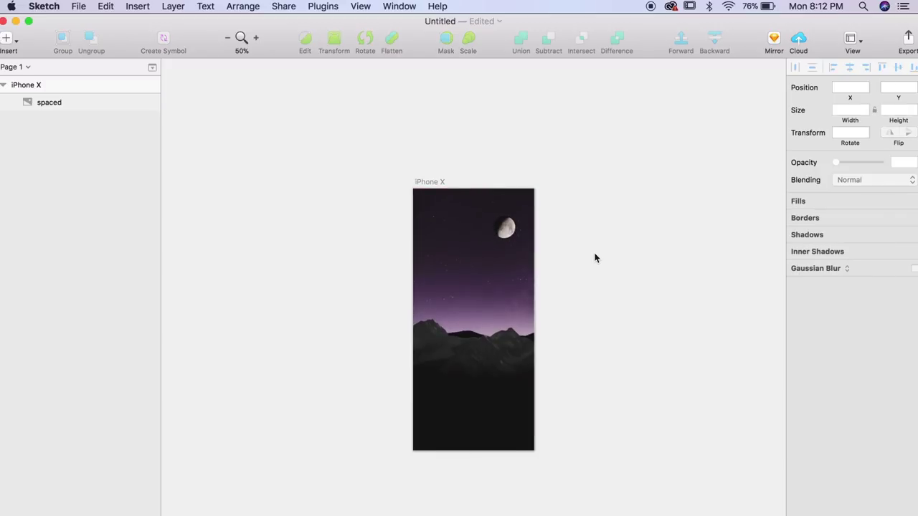
Place logo.png on the artboard and shrink it around its centre.
{"action": "key", "text": "super+Tab"}
{"action": "left_click", "coordinate": [498, 307]}
{"action": "left_click_drag", "start_coordinate": [377, 307], "coordinate": [483, 240]}
{"action": "left_click", "coordinate": [646, 295]}
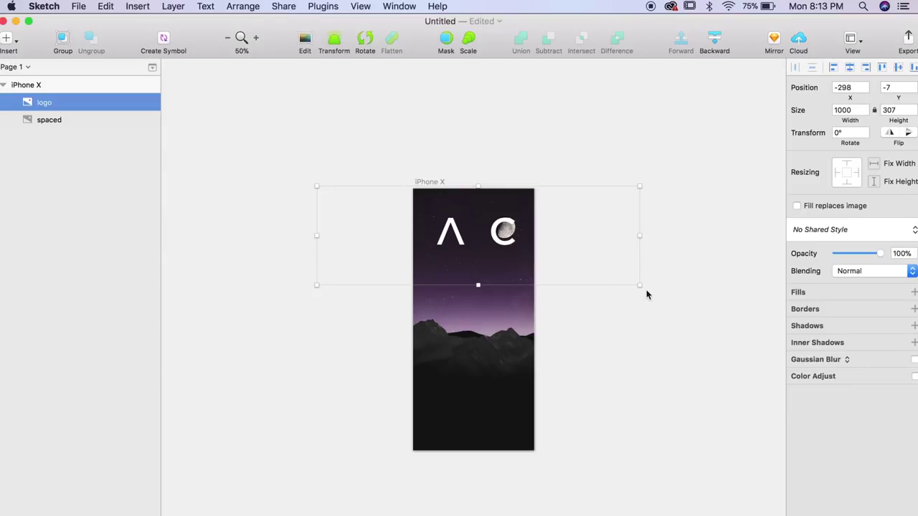
{"action": "left_click_drag", "start_coordinate": [641, 287], "coordinate": [503, 219]}
At 200% zoom, shrink the logo further and move it up to y 35.
{"action": "key", "text": "super+plus"}
{"action": "key", "text": "super+plus"}
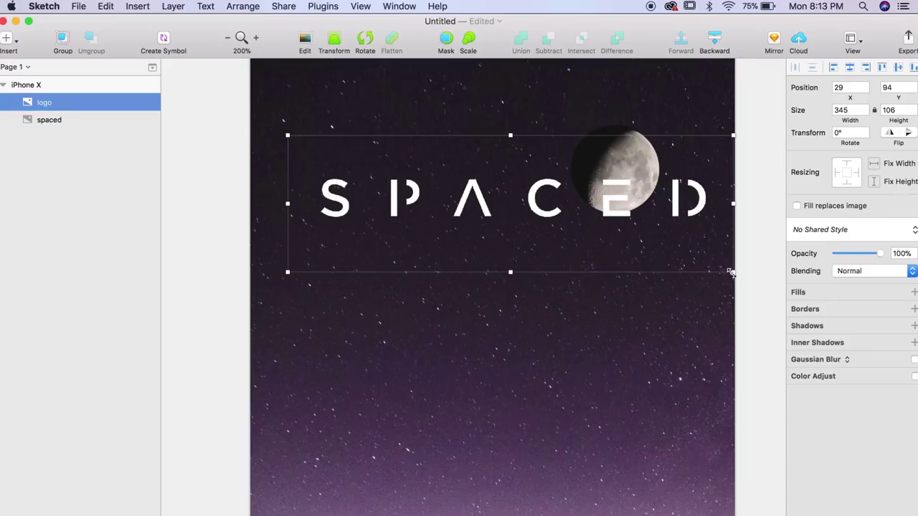
{"action": "left_click_drag", "start_coordinate": [730, 272], "coordinate": [640, 244]}
{"action": "left_click_drag", "start_coordinate": [584, 203], "coordinate": [602, 130]}
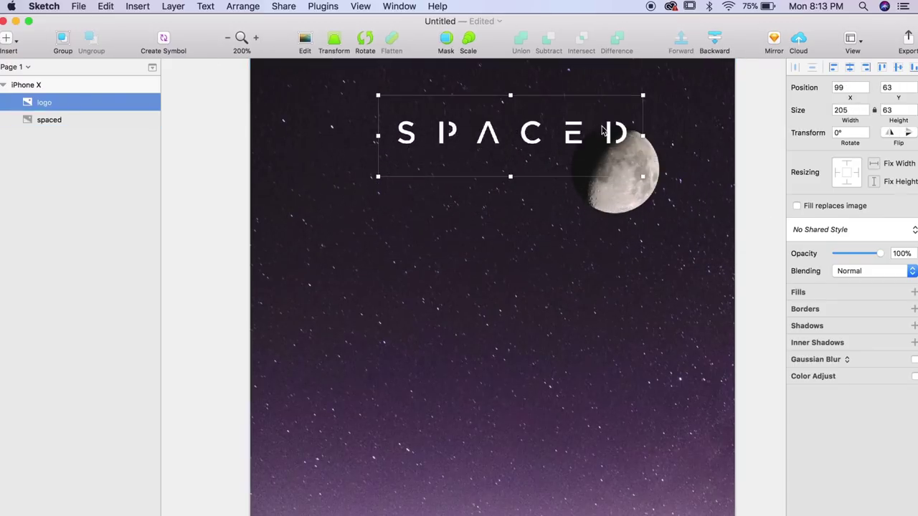
{"action": "scroll", "coordinate": [602, 131], "scroll_direction": "up", "scroll_amount": 5}
{"action": "left_click_drag", "start_coordinate": [528, 334], "coordinate": [602, 314]}
Check the logo close up, then select both the logo and spaced layers.
{"action": "left_click", "coordinate": [507, 175]}
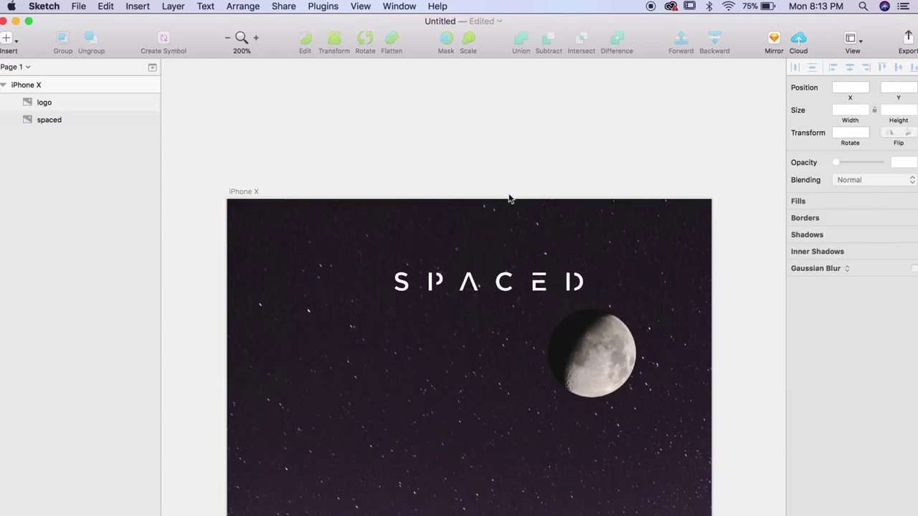
{"action": "left_click", "coordinate": [500, 289]}
{"action": "key", "text": "super+plus"}
{"action": "key", "text": "super+minus"}
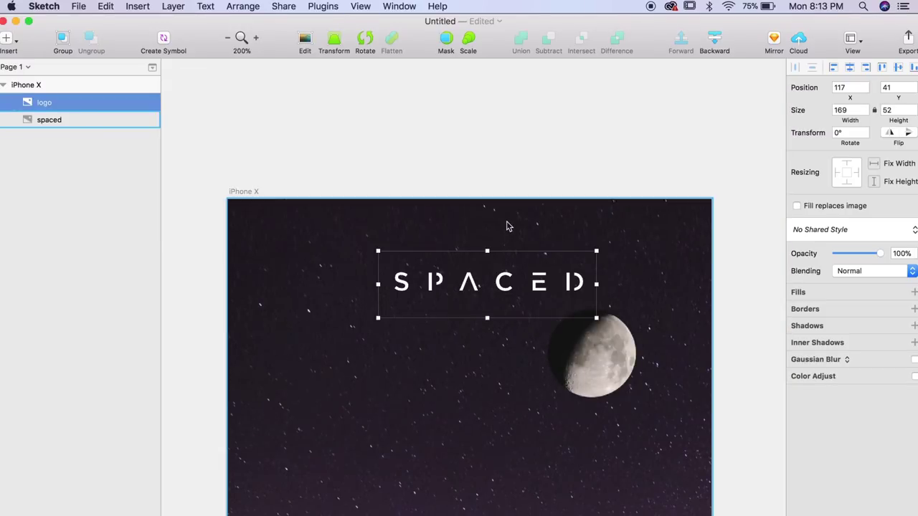
{"action": "key", "text": "super+a"}
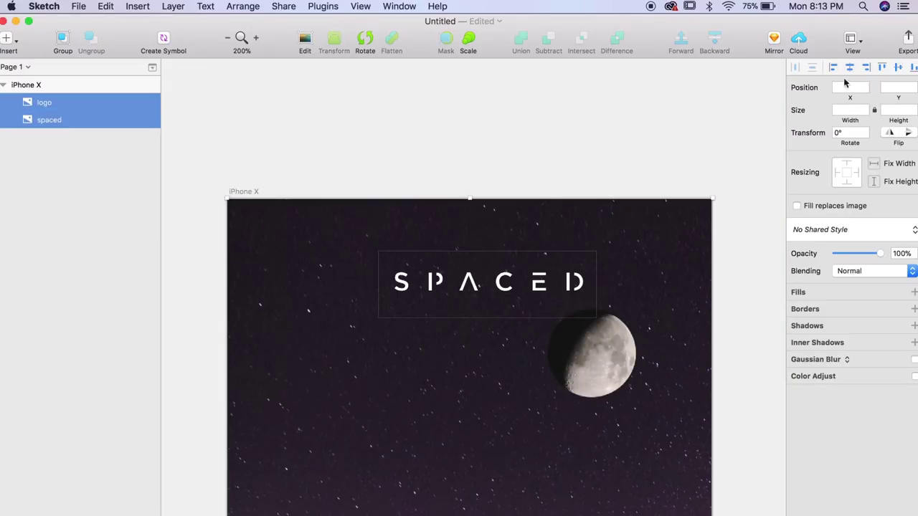
Centre the SPACED logo horizontally on the artboard and return to 100% zoom.
{"action": "left_click", "coordinate": [849, 66]}
{"action": "key", "text": "Escape"}
{"action": "key", "text": "super+minus"}
{"action": "scroll", "coordinate": [467, 237], "scroll_direction": "down", "scroll_amount": 3}
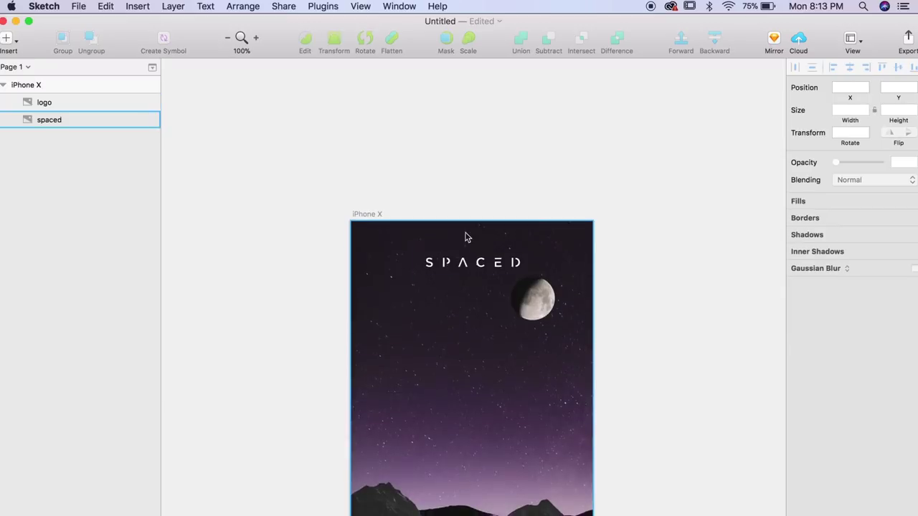
{"action": "scroll", "coordinate": [461, 237], "scroll_direction": "down", "scroll_amount": 3}
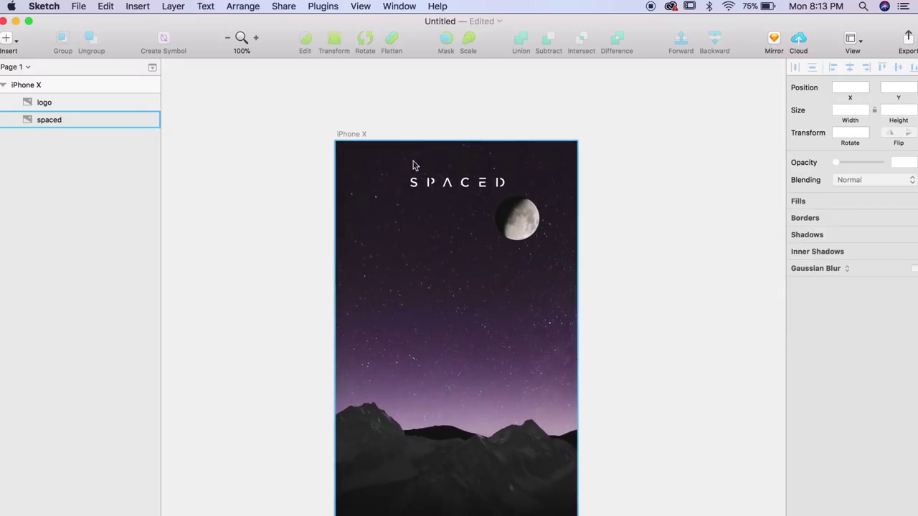
Insert the iPhone X Frame symbol onto the artboard, nudged 2 px right.
{"action": "left_click", "coordinate": [137, 7]}
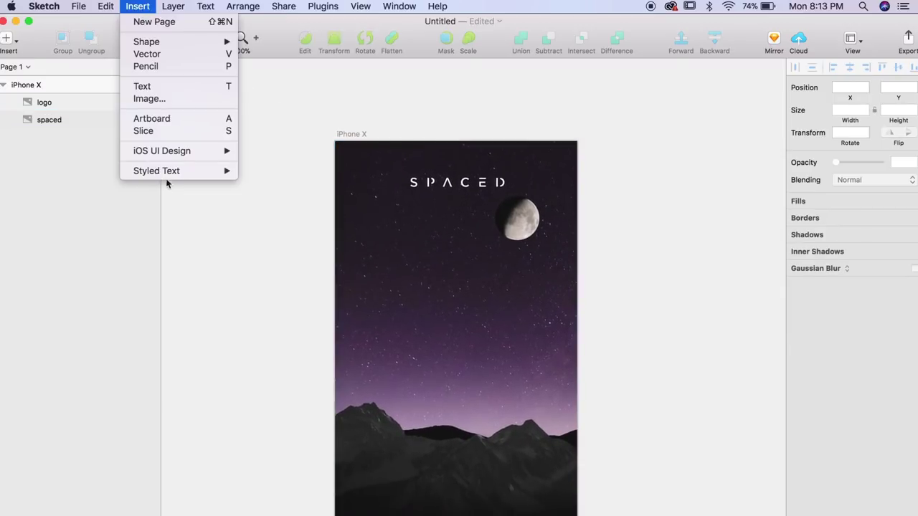
{"action": "mouse_move", "coordinate": [174, 150]}
{"action": "mouse_move", "coordinate": [285, 284]}
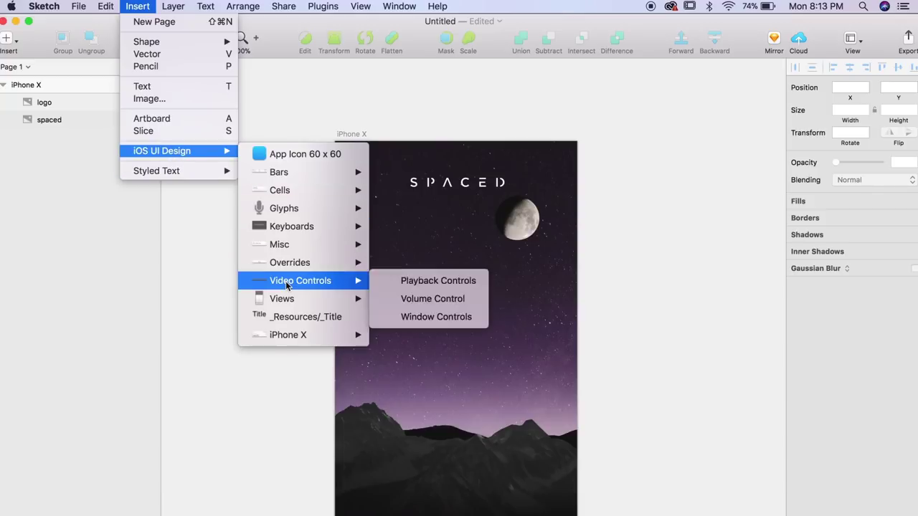
{"action": "mouse_move", "coordinate": [288, 335]}
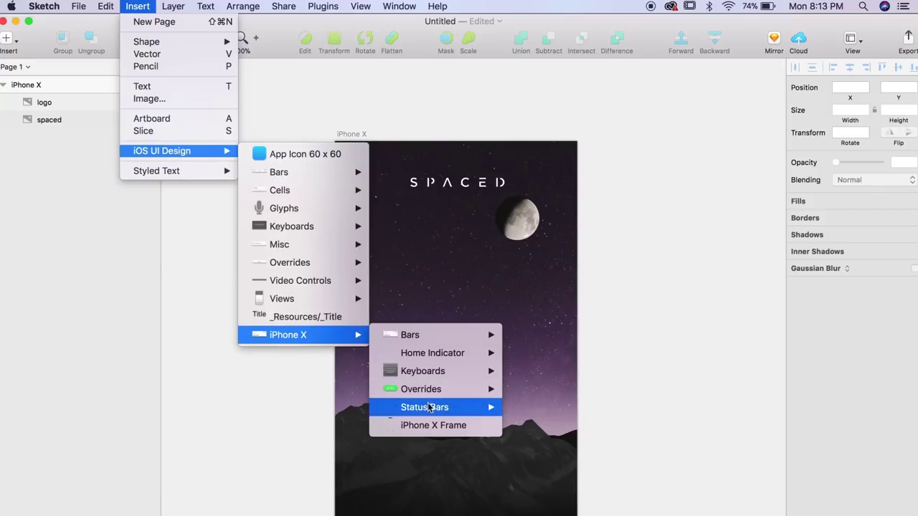
{"action": "left_click", "coordinate": [431, 426]}
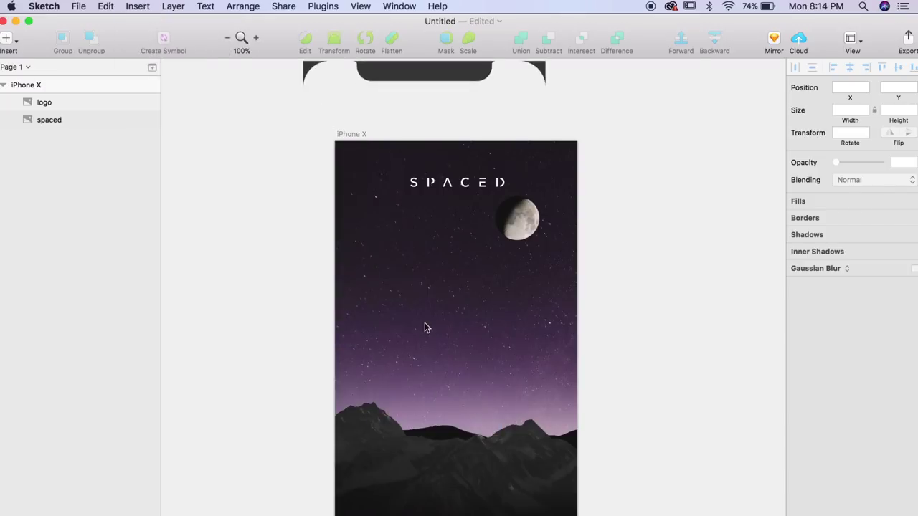
{"action": "left_click", "coordinate": [453, 403]}
{"action": "key", "text": "Right"}
{"action": "key", "text": "Right"}
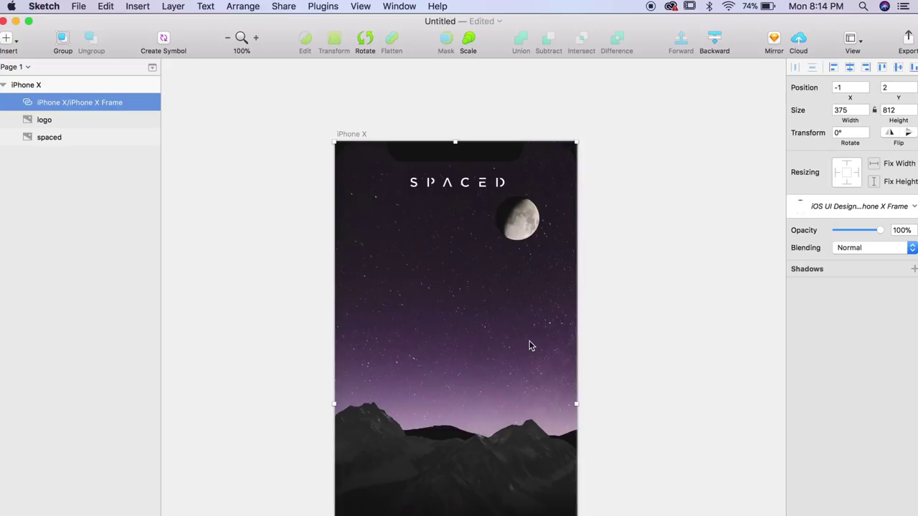
Set the spaced background image opacity to 84%.
{"action": "left_click", "coordinate": [51, 137]}
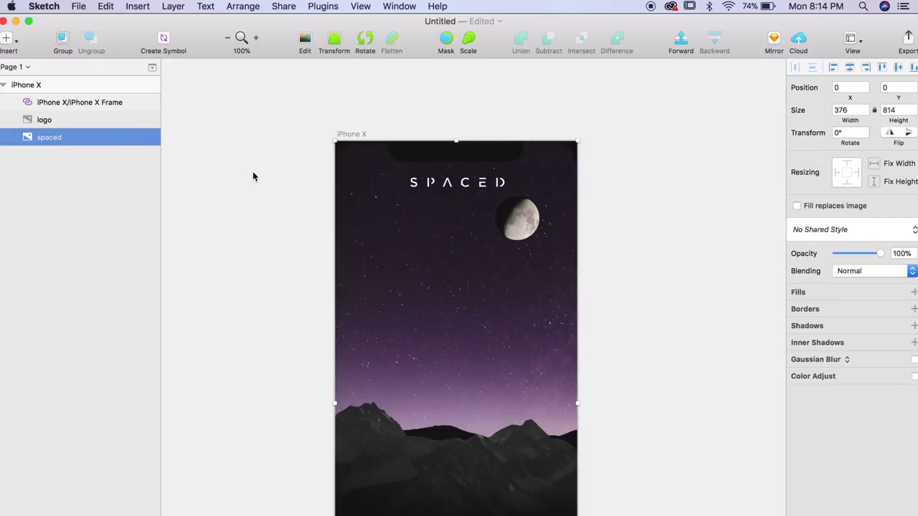
{"action": "left_click", "coordinate": [873, 255]}
{"action": "left_click_drag", "start_coordinate": [872, 255], "coordinate": [874, 256]}
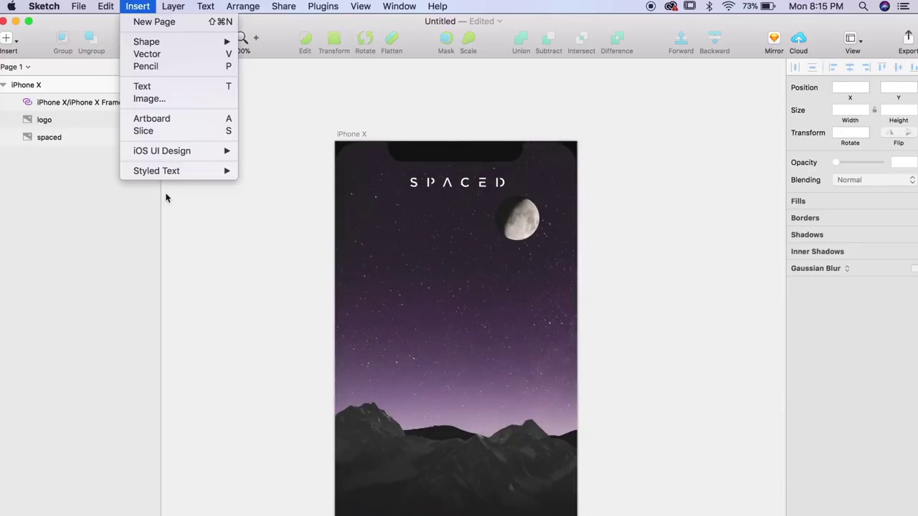
Insert the white iPhone X Status Bar, snapped to the artboard's top-left corner.
{"action": "mouse_move", "coordinate": [224, 150]}
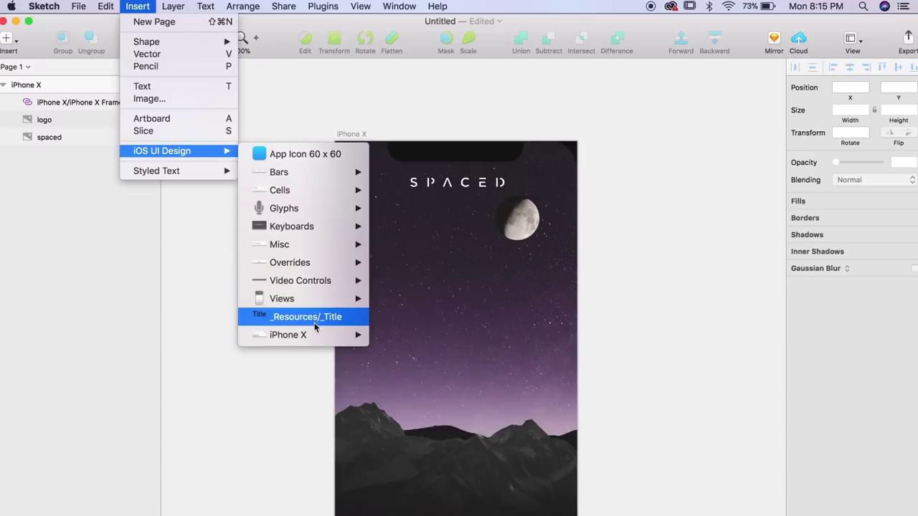
{"action": "mouse_move", "coordinate": [311, 336]}
{"action": "mouse_move", "coordinate": [407, 337]}
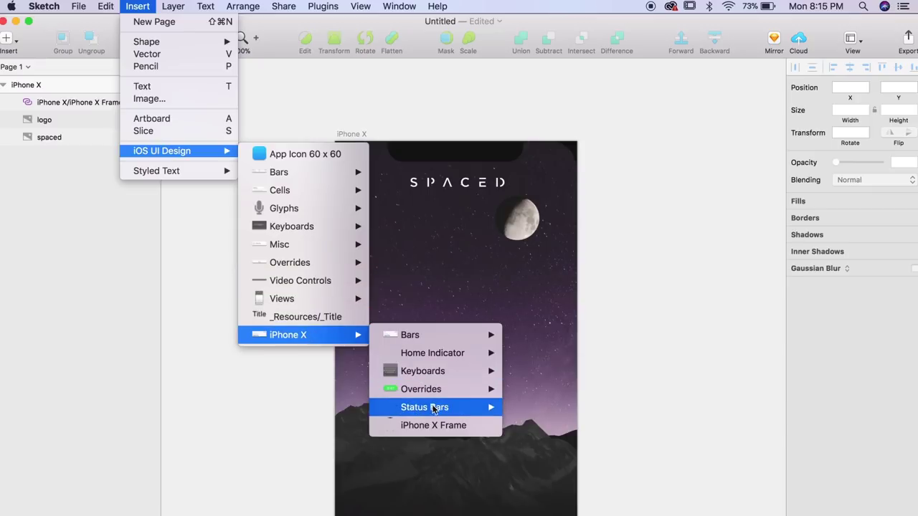
{"action": "mouse_move", "coordinate": [436, 408]}
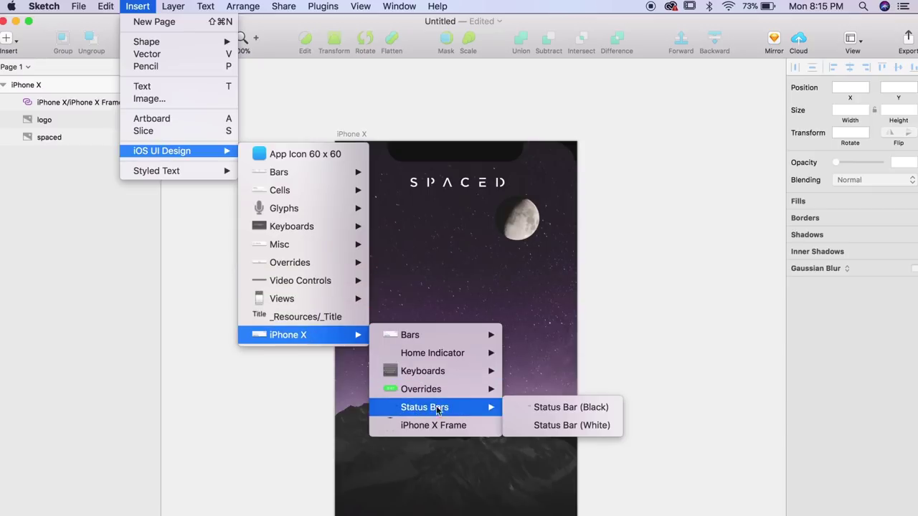
{"action": "left_click", "coordinate": [565, 426]}
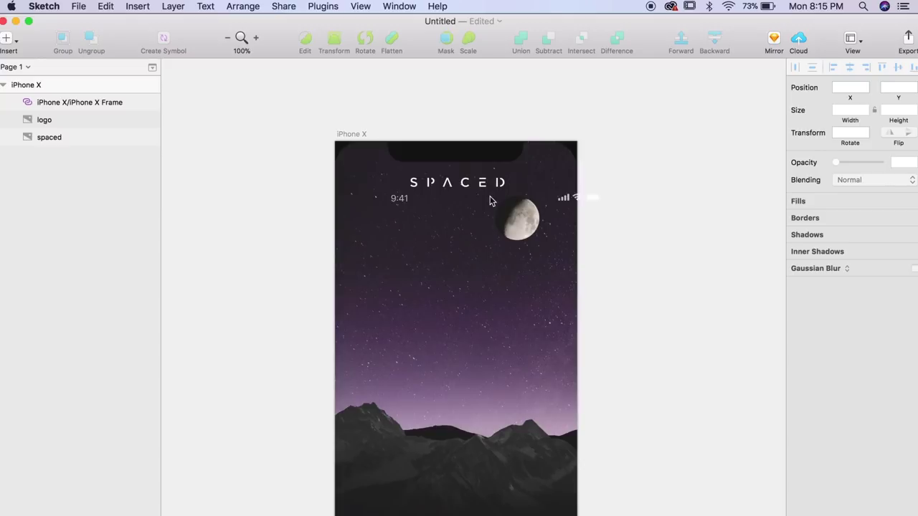
{"action": "left_click", "coordinate": [457, 160]}
{"action": "left_click_drag", "start_coordinate": [550, 166], "coordinate": [549, 162]}
{"action": "left_click", "coordinate": [568, 126]}
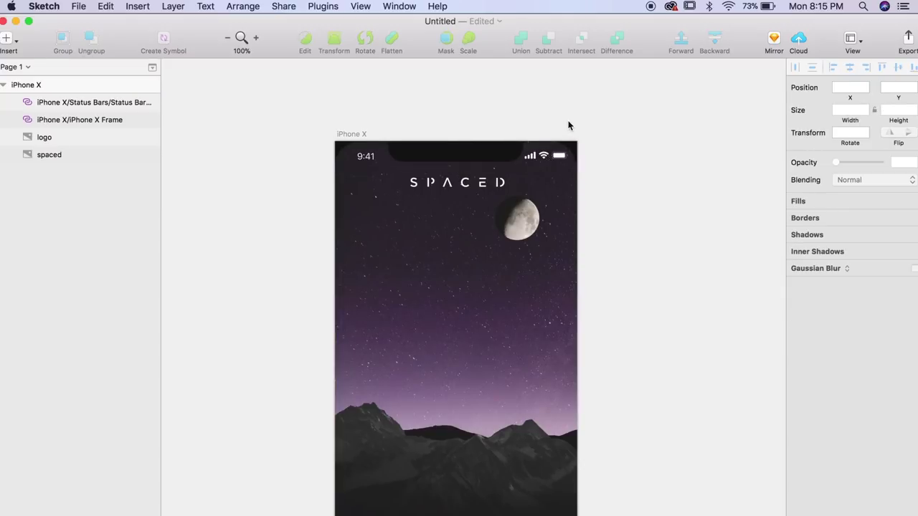
Select the iPhone X frame layer to inspect it, then clear the selection.
{"action": "scroll", "coordinate": [631, 174], "scroll_direction": "down", "scroll_amount": 1}
{"action": "left_click", "coordinate": [477, 185]}
{"action": "left_click", "coordinate": [705, 258]}
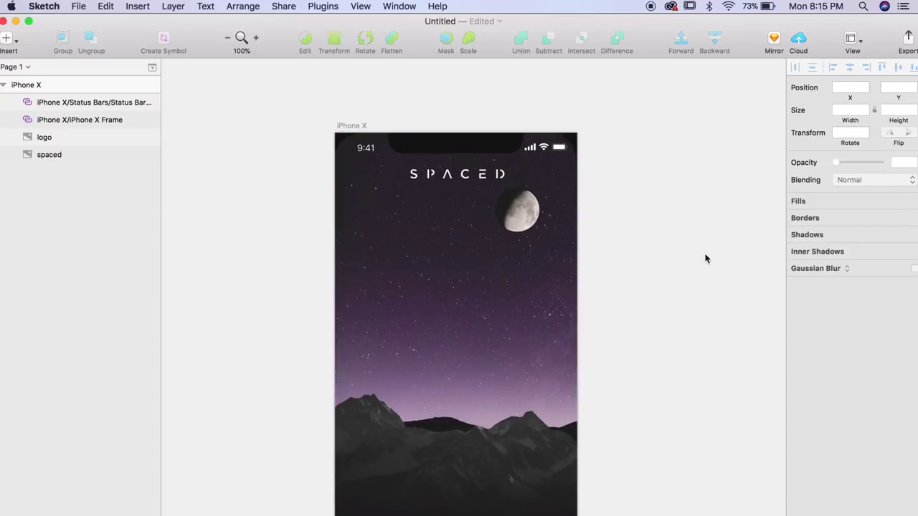
{"action": "scroll", "coordinate": [643, 245], "scroll_direction": "down", "scroll_amount": 3}
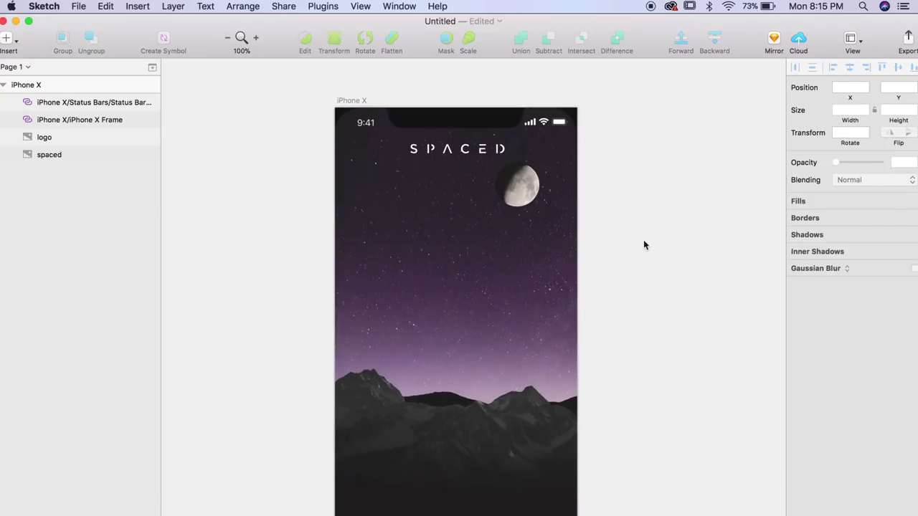
{"action": "scroll", "coordinate": [634, 254], "scroll_direction": "down", "scroll_amount": 5}
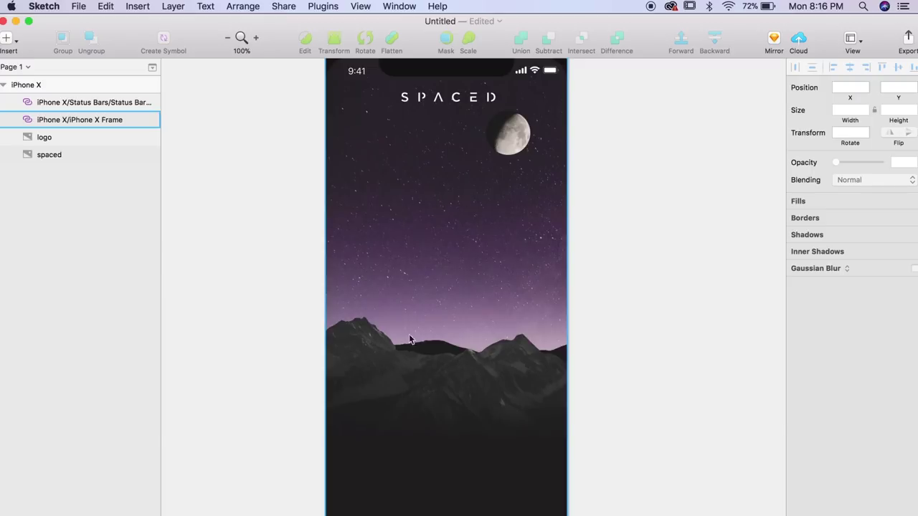
Add a text box with the 'TO SPACE AND BACK SAFELY' headline at the artboard's left.
{"action": "left_click", "coordinate": [140, 6]}
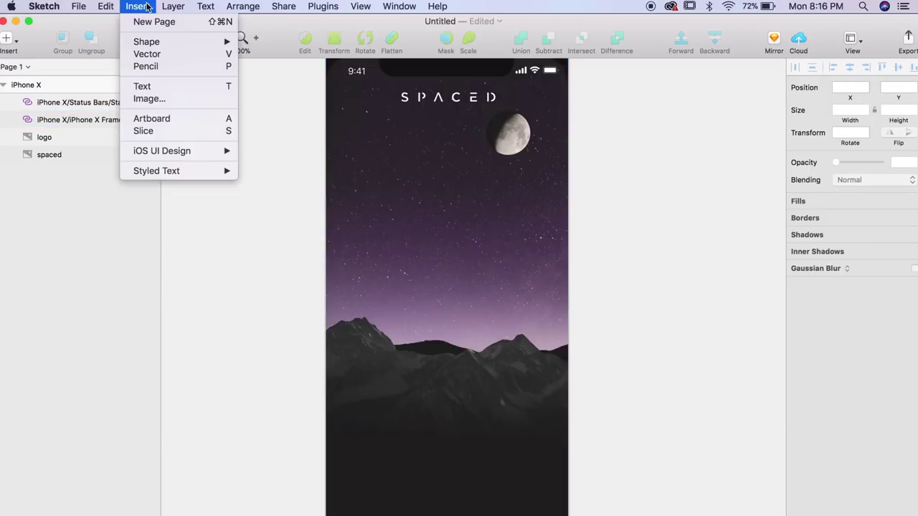
{"action": "left_click", "coordinate": [147, 87]}
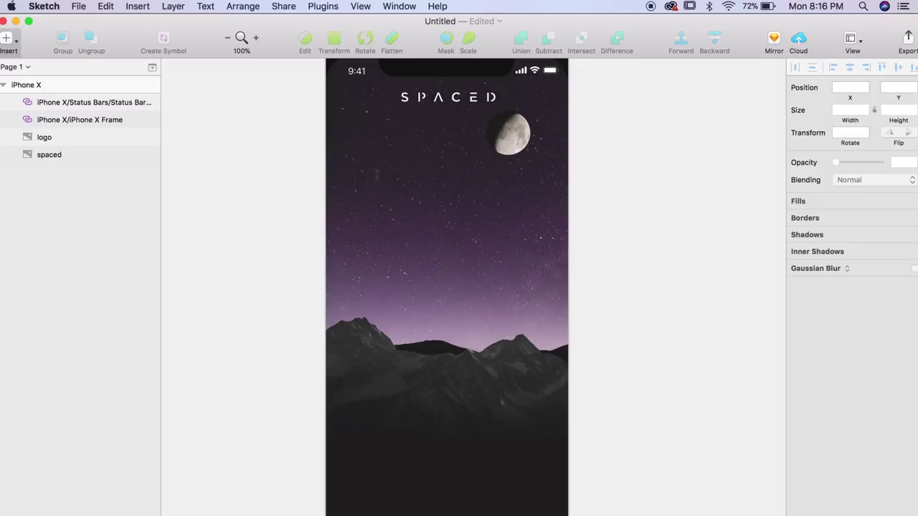
{"action": "left_click_drag", "start_coordinate": [424, 256], "coordinate": [475, 403]}
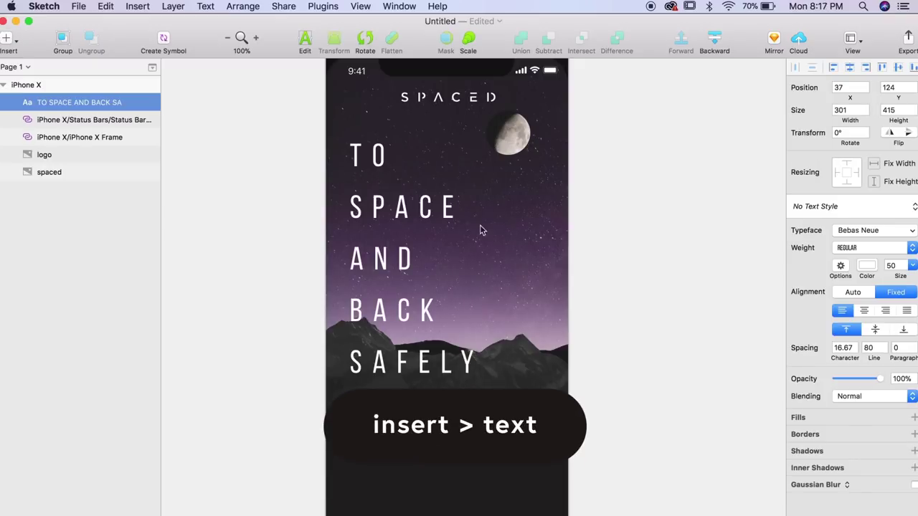
{"action": "left_click_drag", "start_coordinate": [405, 208], "coordinate": [410, 206]}
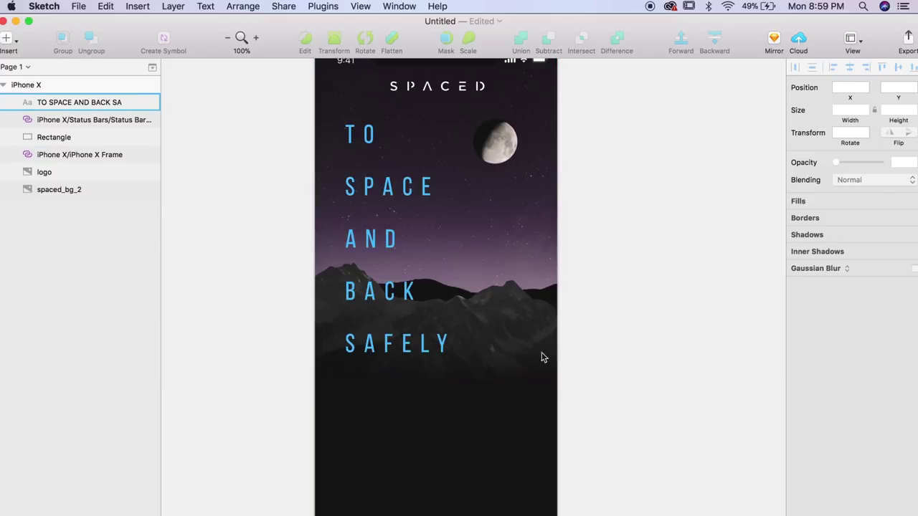
{"action": "scroll", "coordinate": [629, 349], "scroll_direction": "down", "scroll_amount": 2}
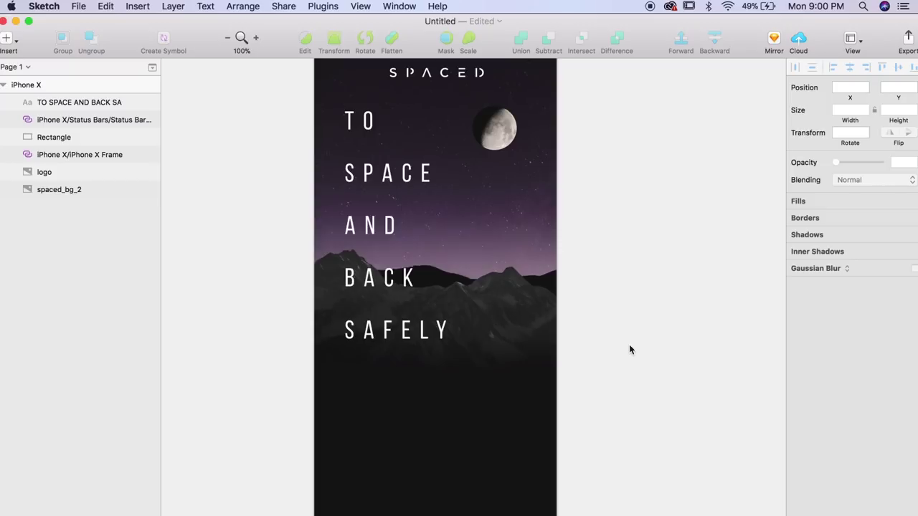
{"action": "scroll", "coordinate": [629, 350], "scroll_direction": "up", "scroll_amount": 2}
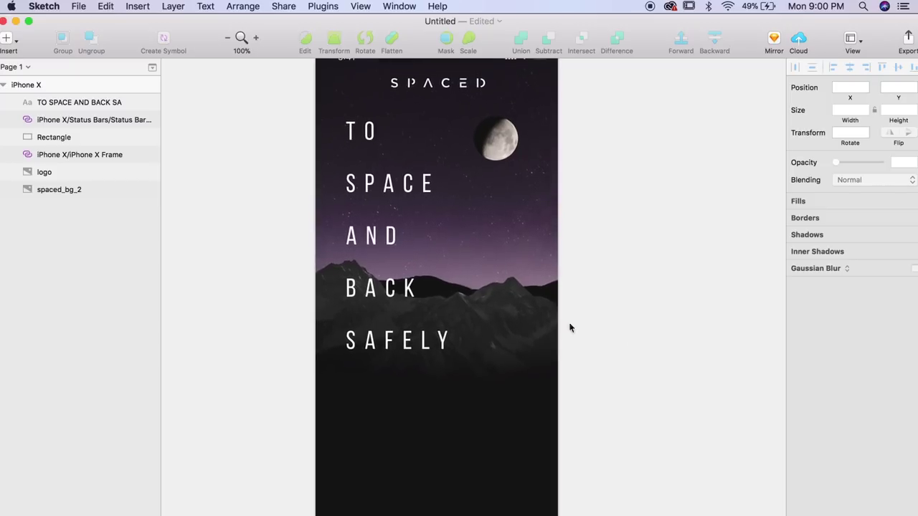
{"action": "scroll", "coordinate": [396, 310], "scroll_direction": "down", "scroll_amount": 2}
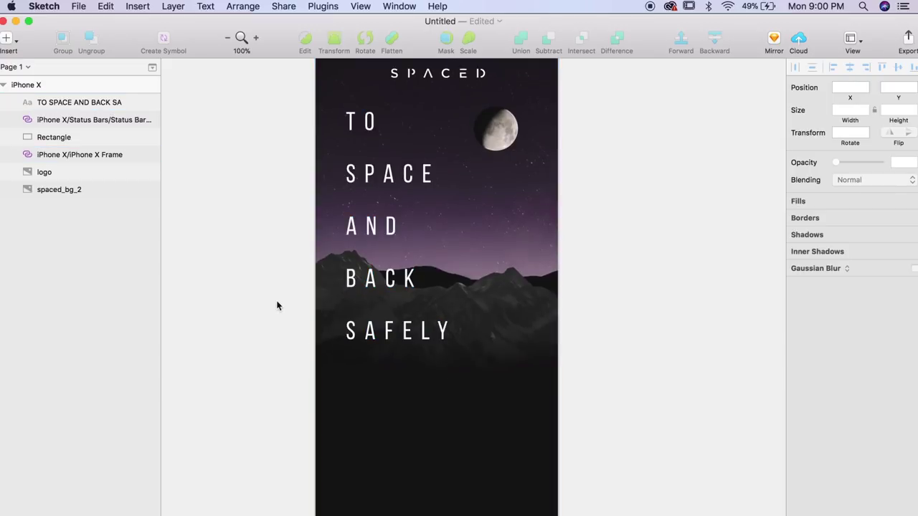
Paste a ROUND TRIP label below SAFELY and duplicate it to the right as ONE WAY.
{"action": "key", "text": "super+v"}
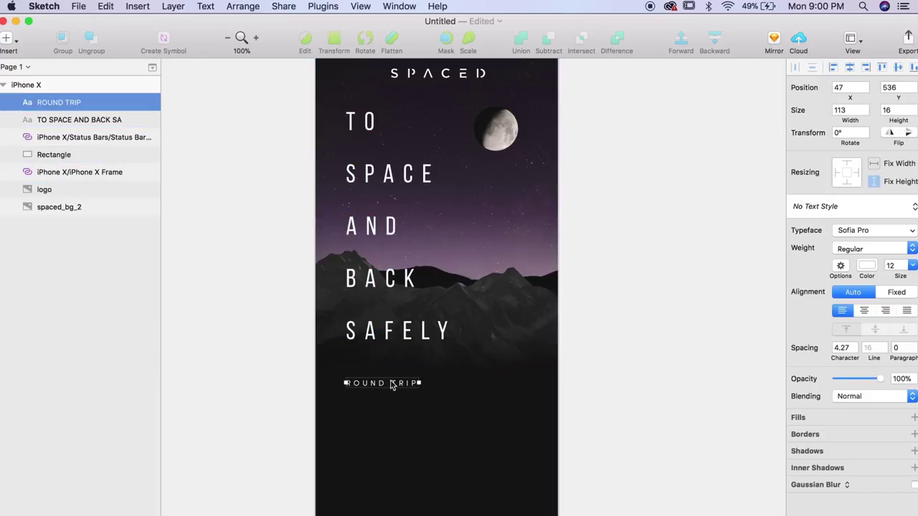
{"action": "left_click_drag", "start_coordinate": [391, 385], "coordinate": [503, 393]}
{"action": "double_click", "coordinate": [504, 392]}
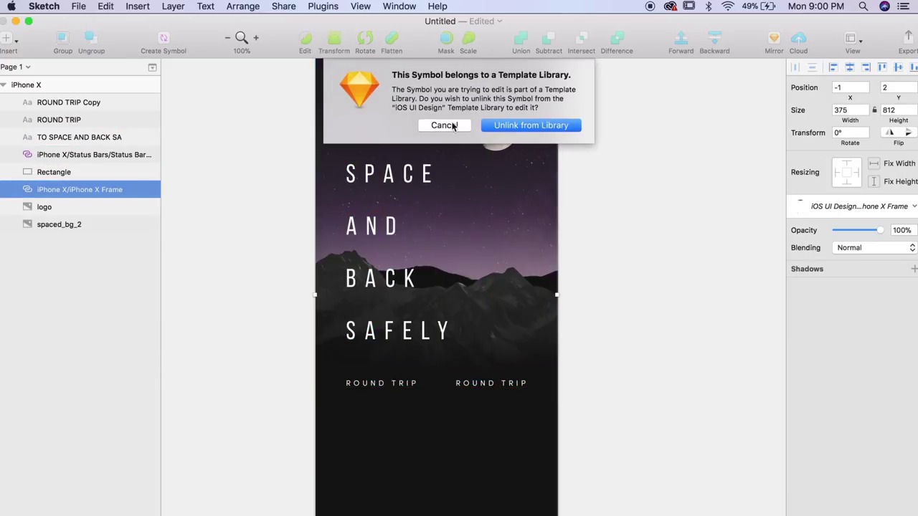
{"action": "left_click", "coordinate": [444, 126]}
{"action": "left_click", "coordinate": [502, 381]}
{"action": "double_click", "coordinate": [500, 383]}
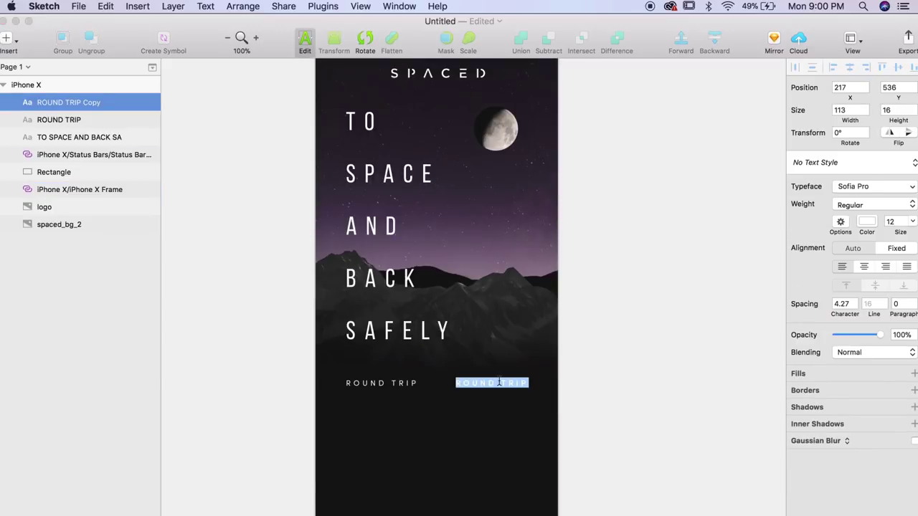
{"action": "type", "text": "ONE WAY"}
{"action": "key", "text": "Escape"}
{"action": "key", "text": "shift+Right"}
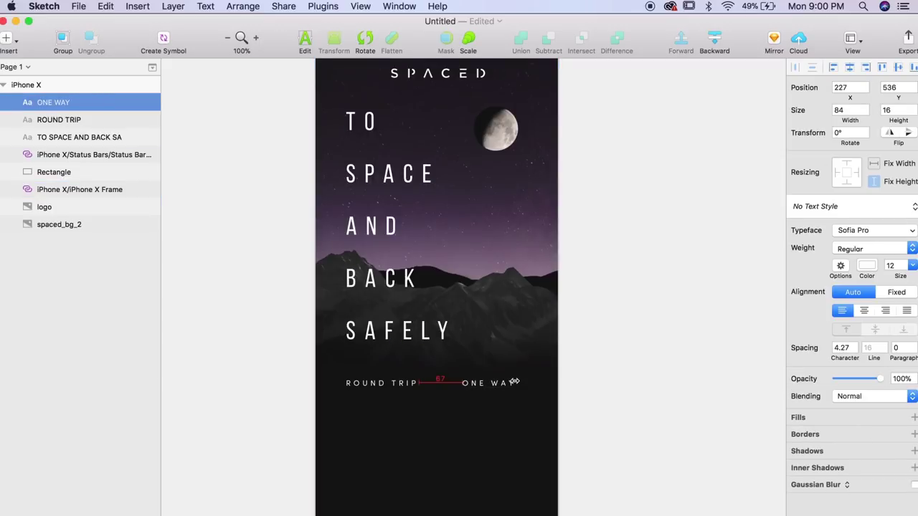
Zoom to 200% on the ROUND TRIP and ONE WAY labels.
{"action": "left_click", "coordinate": [628, 369]}
{"action": "scroll", "coordinate": [569, 383], "scroll_direction": "left", "scroll_amount": 1}
{"action": "left_click", "coordinate": [524, 387]}
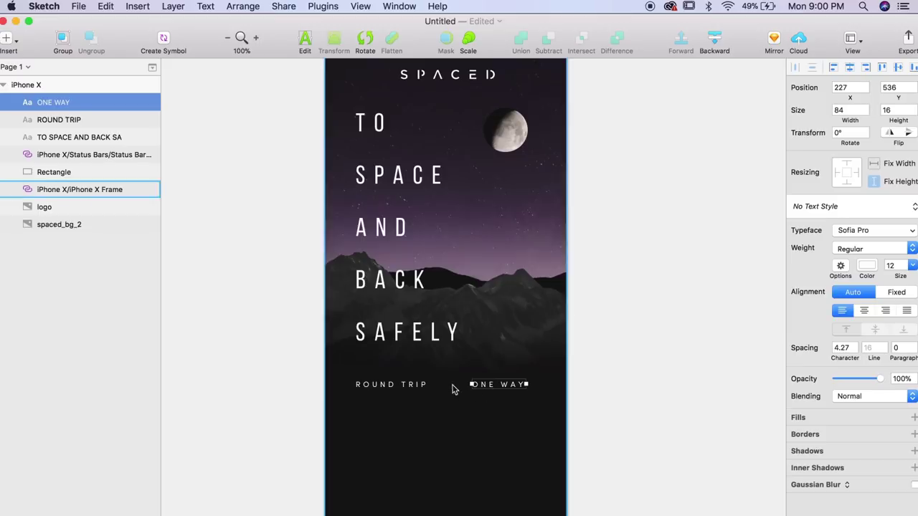
{"action": "left_click", "coordinate": [419, 390]}
{"action": "key", "text": "super+equal"}
{"action": "scroll", "coordinate": [416, 389], "scroll_direction": "left", "scroll_amount": 3}
{"action": "scroll", "coordinate": [416, 389], "scroll_direction": "down", "scroll_amount": 2}
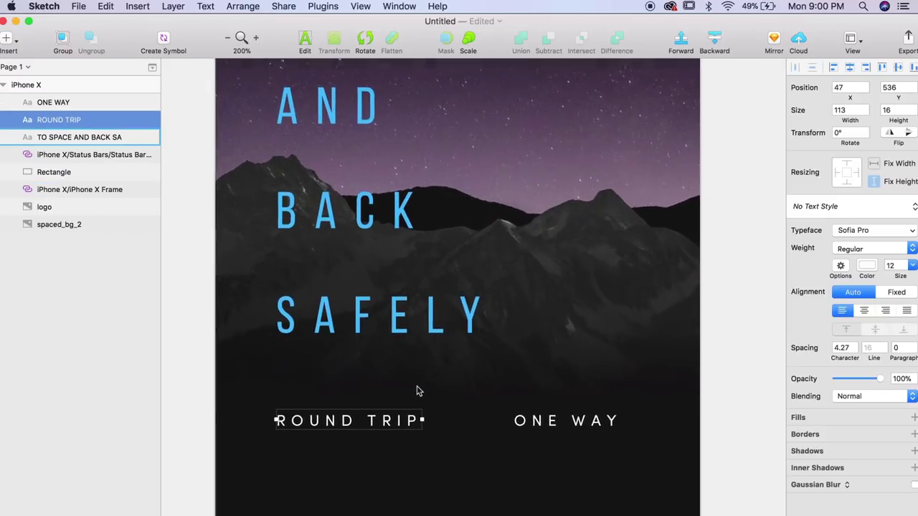
Colour the ONE WAY label grey 626262 and clear the selection.
{"action": "left_click", "coordinate": [629, 394]}
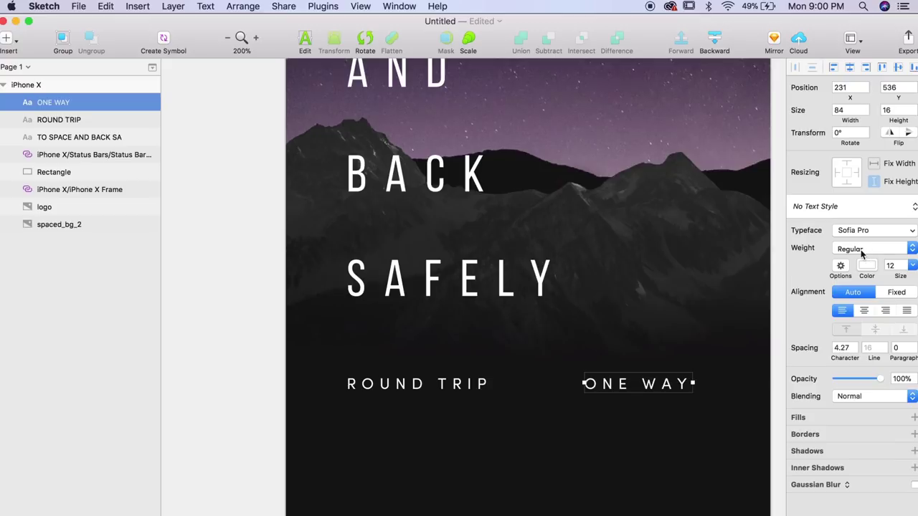
{"action": "left_click", "coordinate": [866, 266]}
{"action": "left_click_drag", "start_coordinate": [795, 326], "coordinate": [785, 357]}
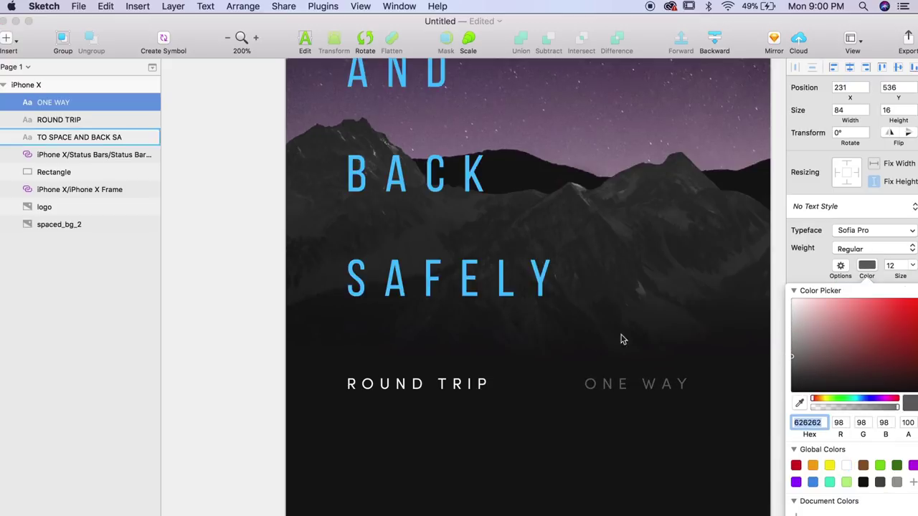
{"action": "left_click", "coordinate": [441, 384]}
{"action": "left_click", "coordinate": [252, 374]}
{"action": "scroll", "coordinate": [252, 373], "scroll_direction": "right", "scroll_amount": 2}
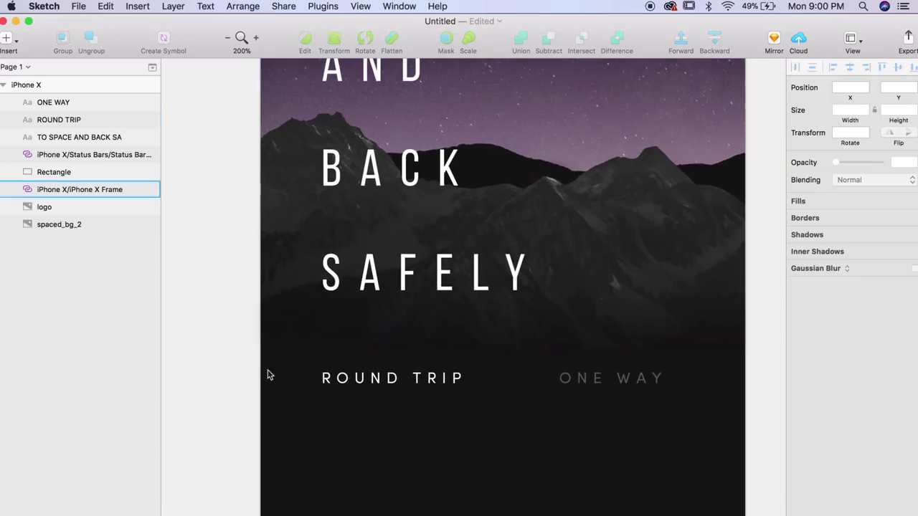
{"action": "left_click", "coordinate": [323, 378]}
{"action": "left_click", "coordinate": [231, 378]}
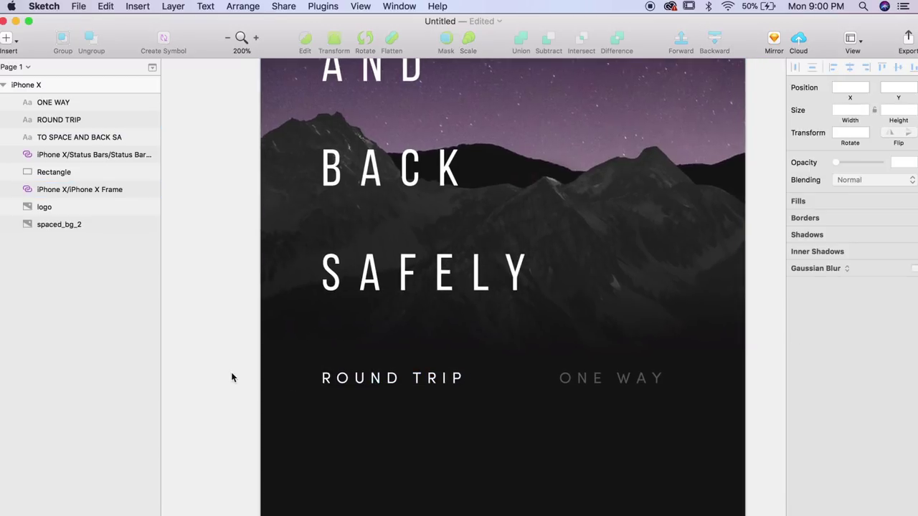
{"action": "left_click", "coordinate": [139, 6]}
Draw a straight line spanning the width beneath the ROUND TRIP label.
{"action": "mouse_move", "coordinate": [154, 43]}
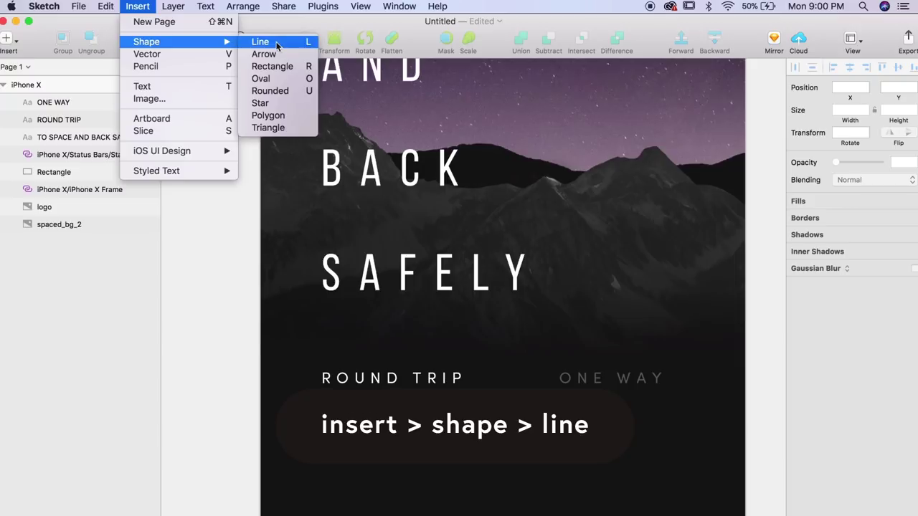
{"action": "left_click", "coordinate": [277, 44]}
{"action": "left_click_drag", "start_coordinate": [316, 388], "coordinate": [320, 388]}
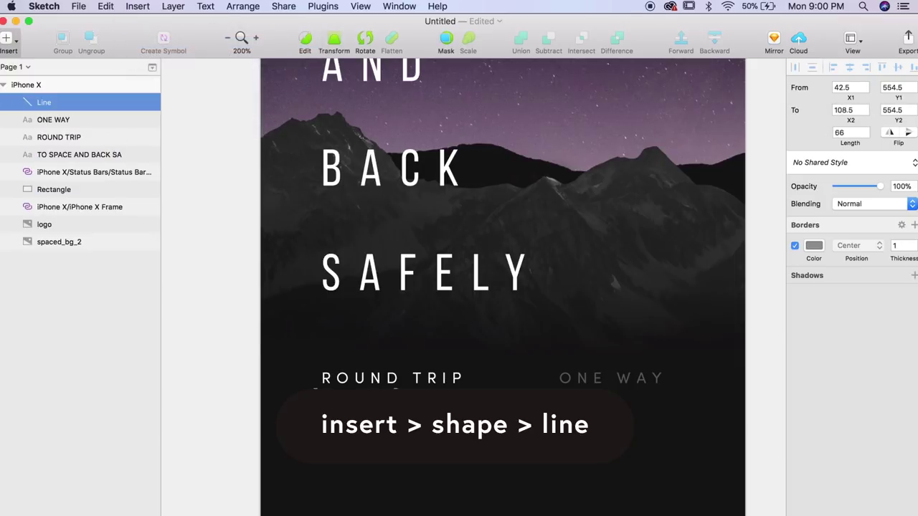
{"action": "left_click_drag", "start_coordinate": [400, 391], "coordinate": [466, 390]}
Colour the underline's border crimson, settling on FC3859.
{"action": "left_click", "coordinate": [813, 245]}
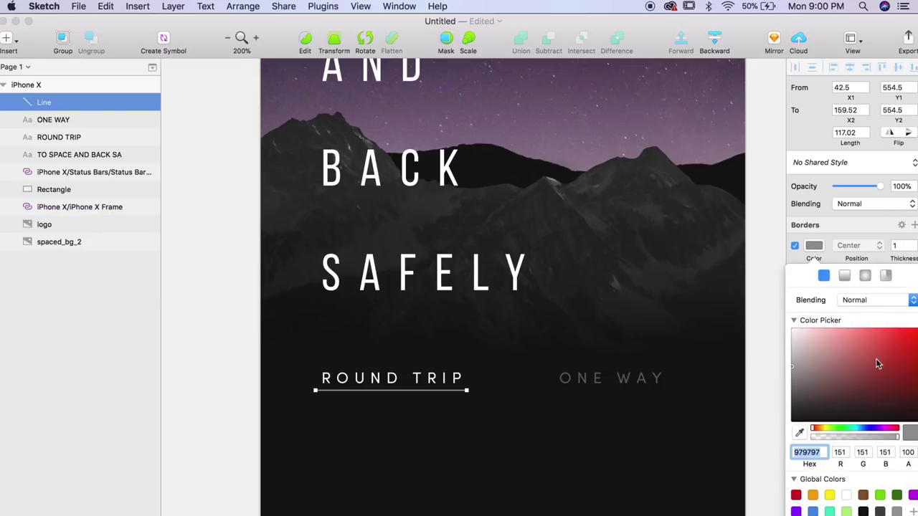
{"action": "left_click", "coordinate": [887, 428]}
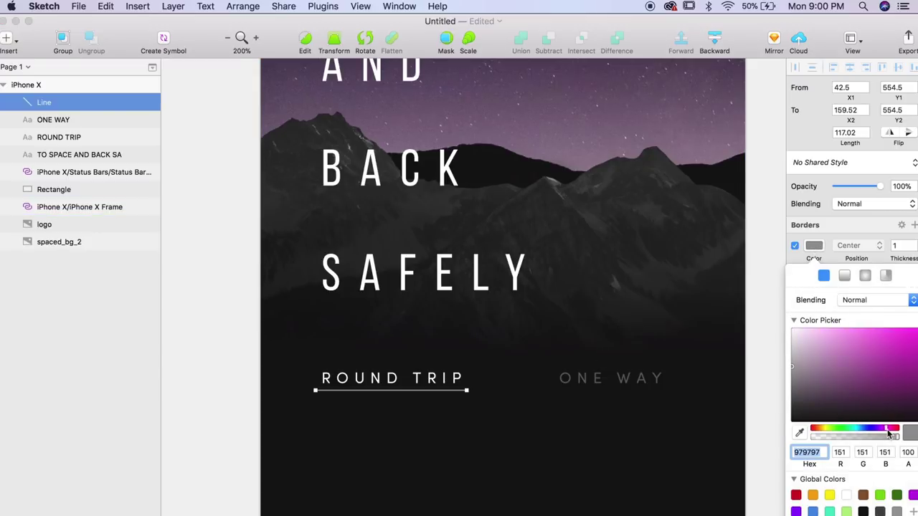
{"action": "left_click_drag", "start_coordinate": [888, 432], "coordinate": [896, 428]}
{"action": "left_click_drag", "start_coordinate": [895, 358], "coordinate": [915, 343]}
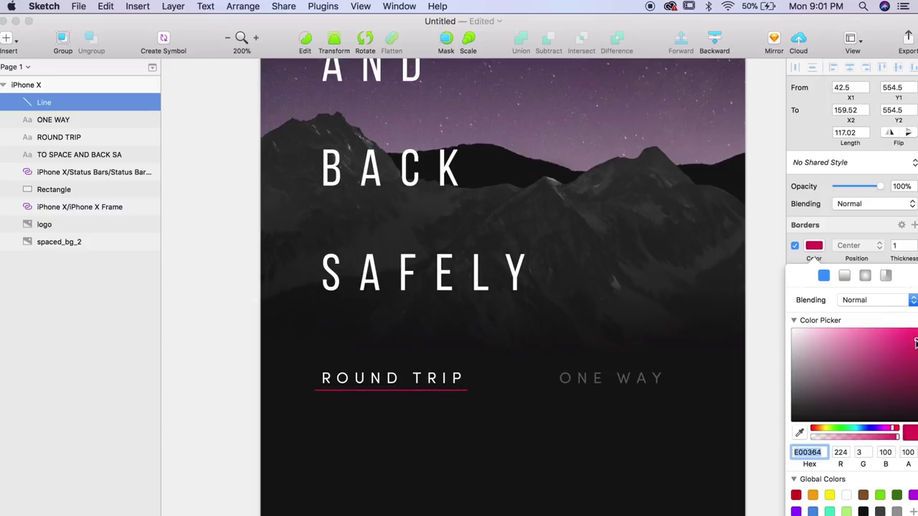
{"action": "left_click_drag", "start_coordinate": [879, 431], "coordinate": [897, 429]}
{"action": "left_click_drag", "start_coordinate": [904, 369], "coordinate": [891, 334]}
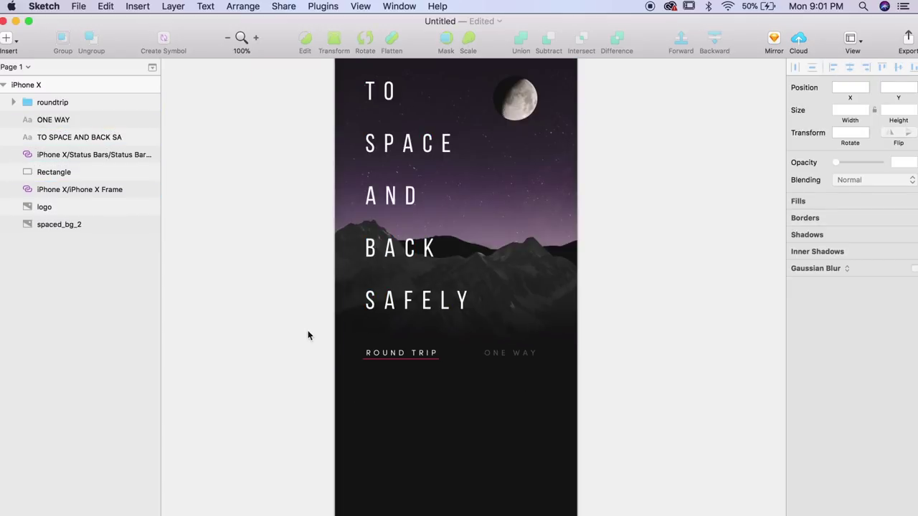
{"action": "scroll", "coordinate": [308, 336], "scroll_direction": "down", "scroll_amount": 3}
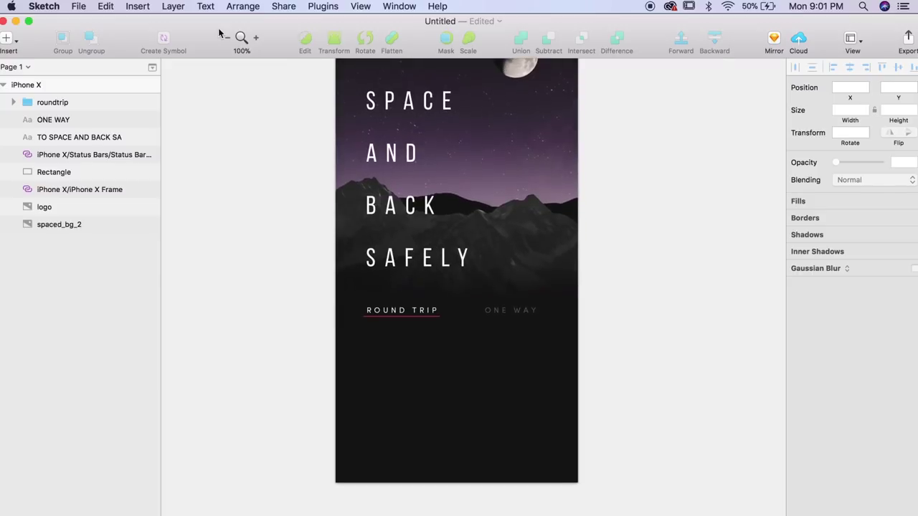
Draw a 330 × 50 rectangle below the ROUND TRIP and ONE WAY labels.
{"action": "left_click", "coordinate": [144, 7]}
{"action": "mouse_move", "coordinate": [174, 41]}
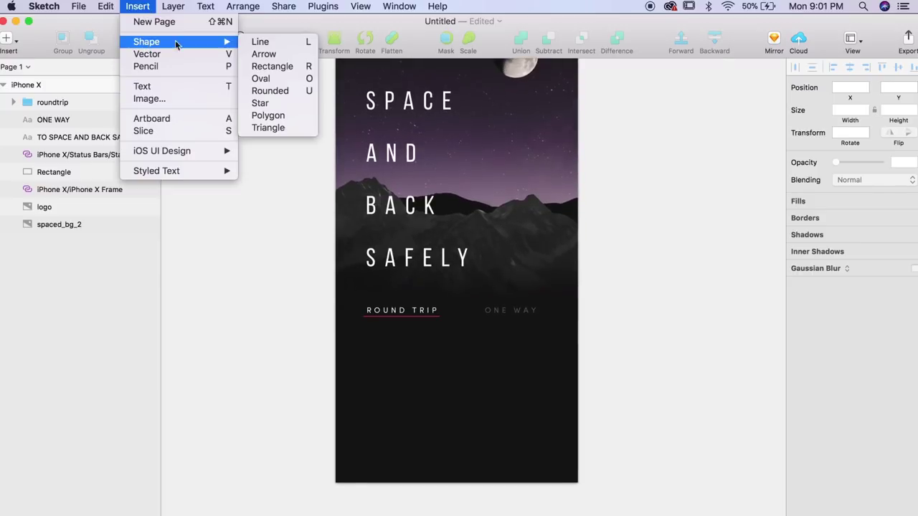
{"action": "left_click", "coordinate": [258, 66]}
{"action": "scroll", "coordinate": [420, 249], "scroll_direction": "up", "scroll_amount": 5}
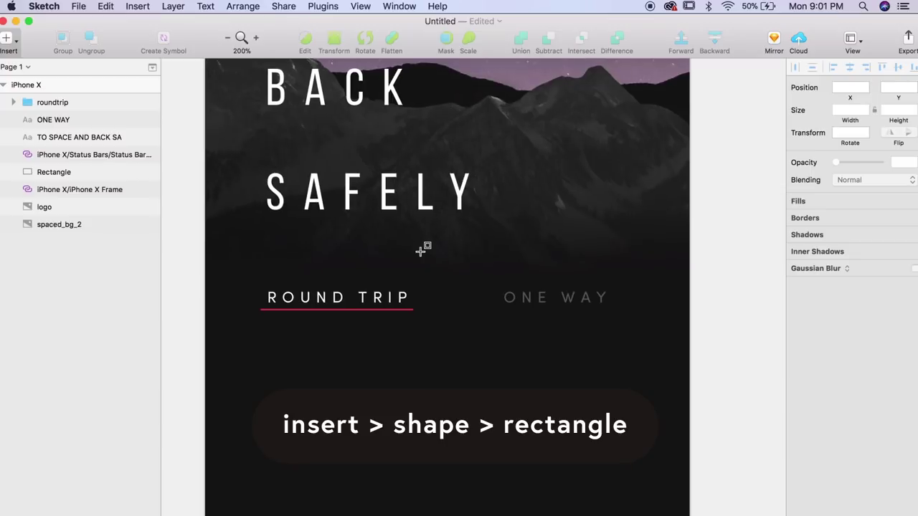
{"action": "scroll", "coordinate": [315, 355], "scroll_direction": "left", "scroll_amount": 1}
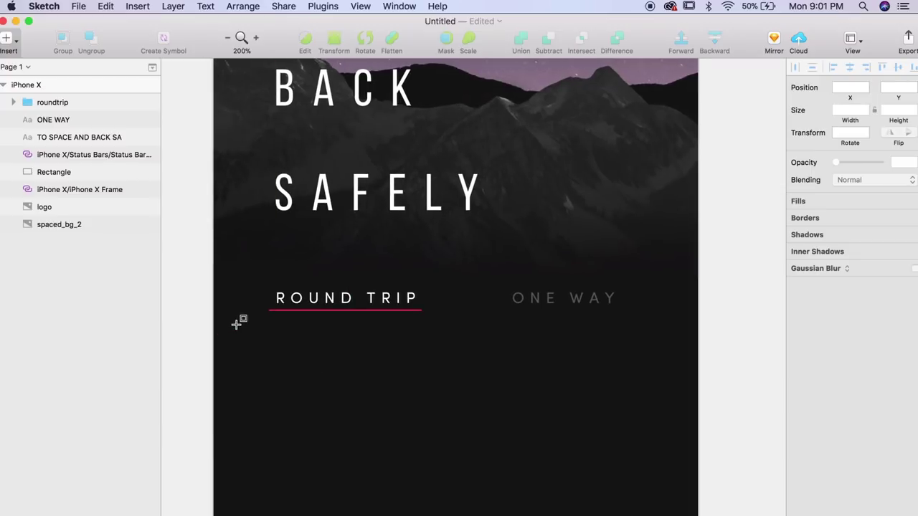
{"action": "left_click_drag", "start_coordinate": [241, 327], "coordinate": [656, 390]}
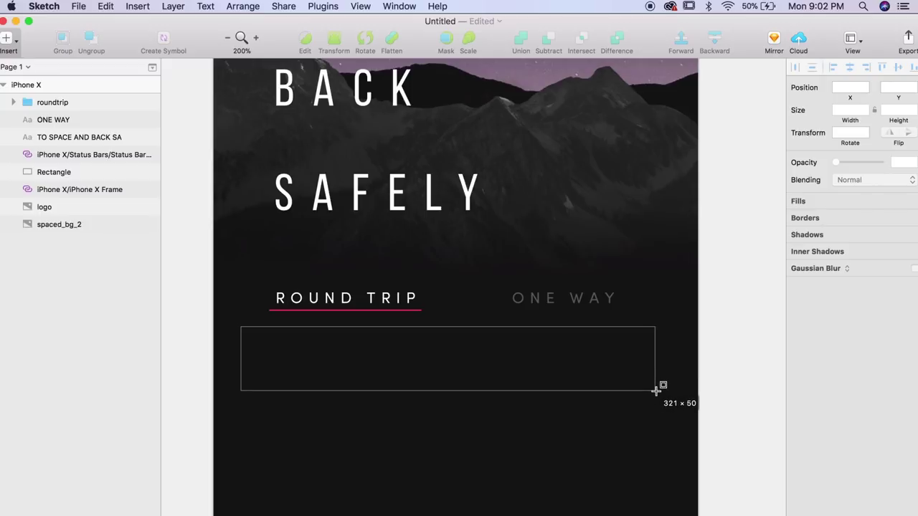
{"action": "left_click_drag", "start_coordinate": [656, 390], "coordinate": [666, 392]}
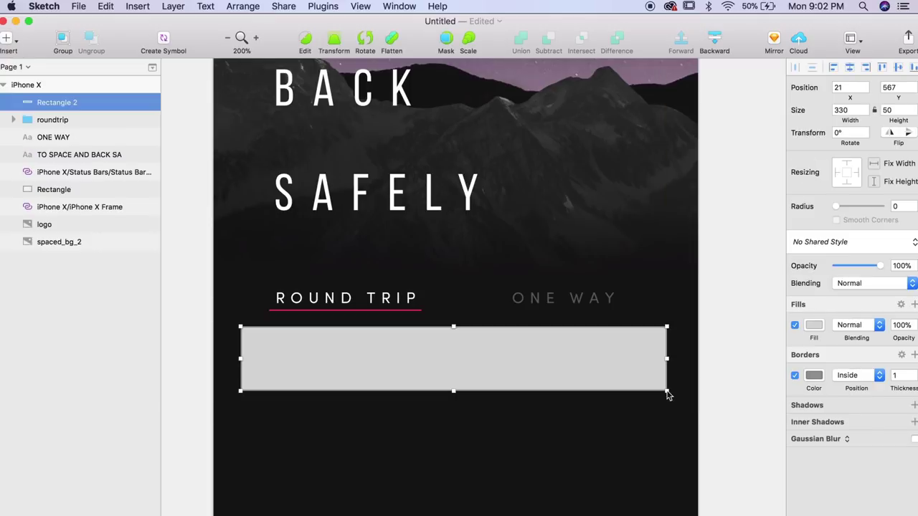
Remove the rectangle's border, give it radius 3 corners and a dark grey 232323 fill.
{"action": "left_click", "coordinate": [794, 376]}
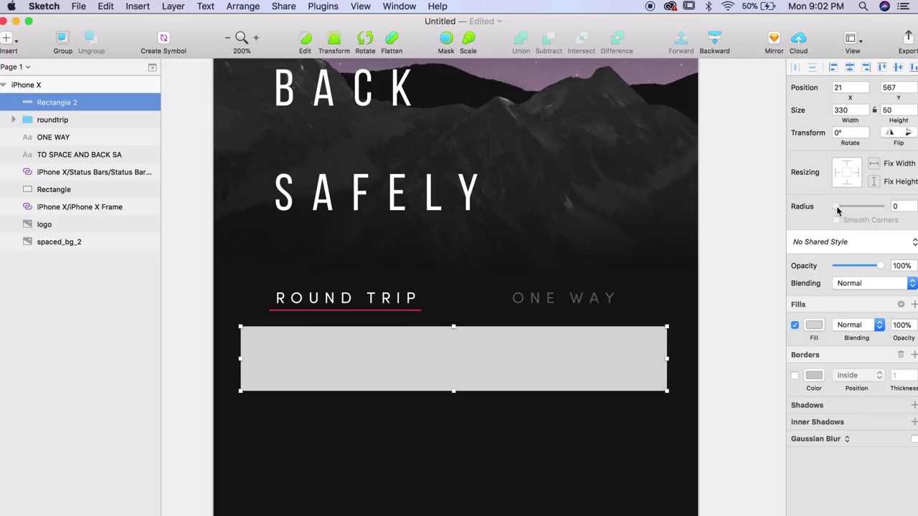
{"action": "left_click_drag", "start_coordinate": [840, 209], "coordinate": [842, 209]}
{"action": "left_click", "coordinate": [813, 324]}
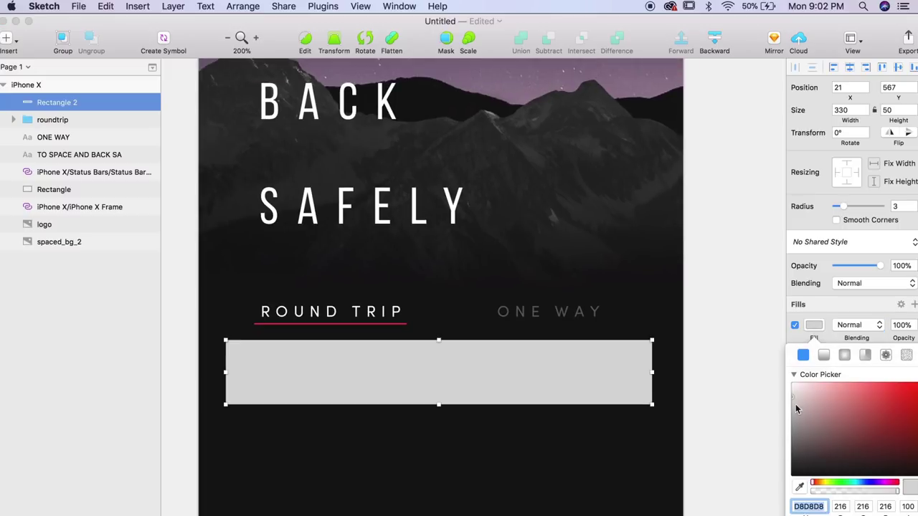
{"action": "left_click", "coordinate": [795, 404]}
{"action": "left_click_drag", "start_coordinate": [795, 405], "coordinate": [770, 468]}
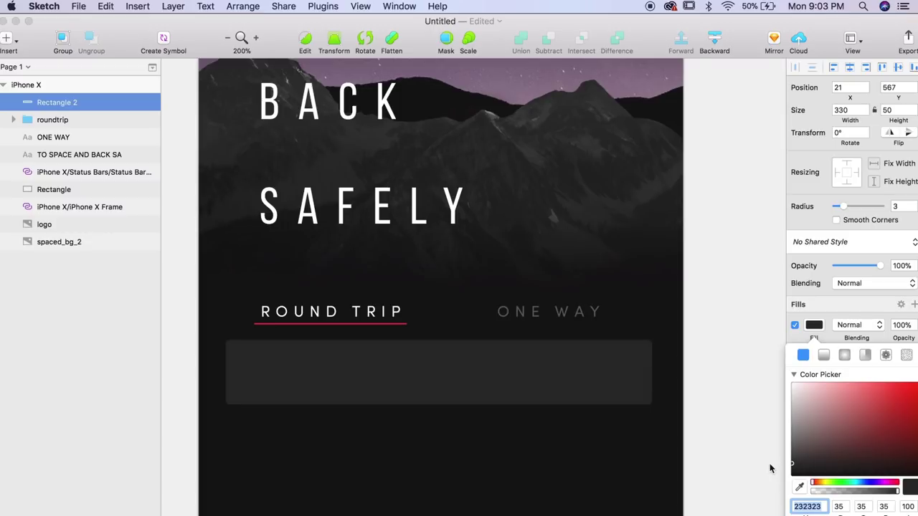
{"action": "left_click", "coordinate": [742, 442]}
{"action": "scroll", "coordinate": [742, 442], "scroll_direction": "left", "scroll_amount": 2}
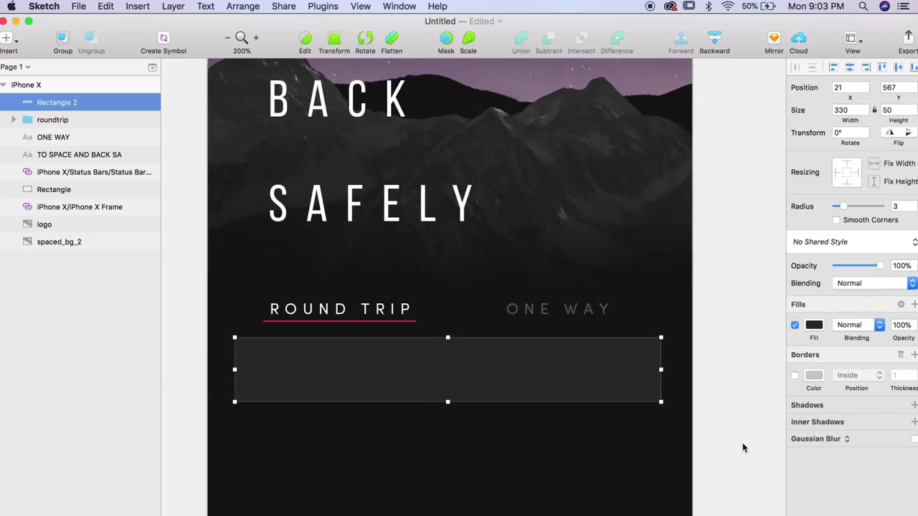
{"action": "key", "text": "super+minus"}
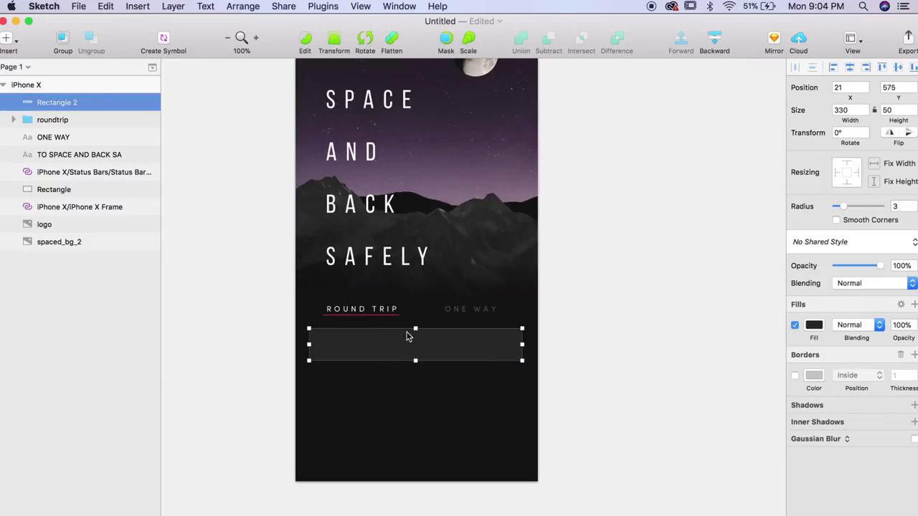
{"action": "left_click", "coordinate": [215, 104]}
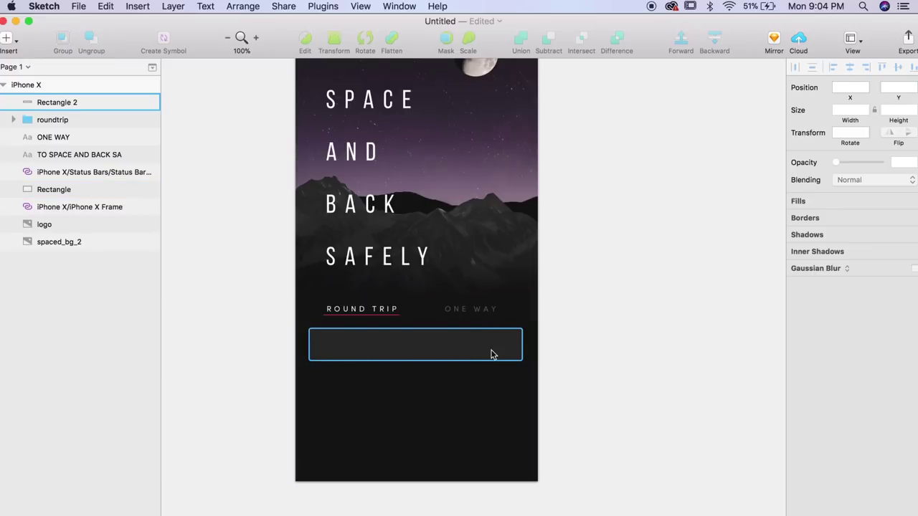
Draw a vertical line across the dark rectangle toward its right side.
{"action": "left_click", "coordinate": [152, 7]}
{"action": "mouse_move", "coordinate": [151, 48]}
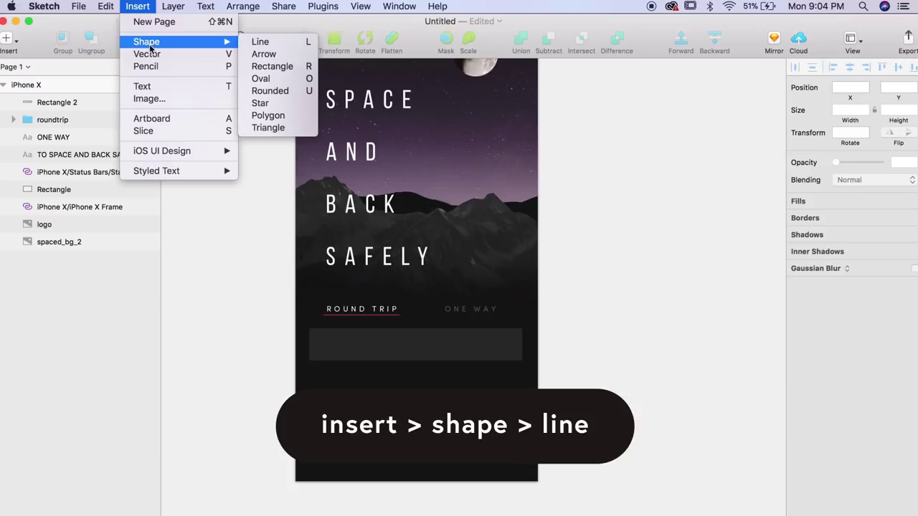
{"action": "left_click", "coordinate": [257, 41]}
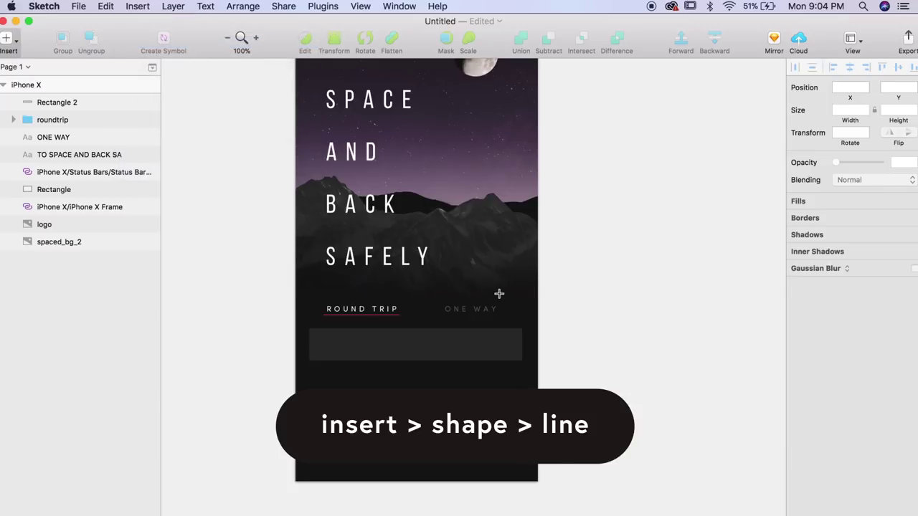
{"action": "scroll", "coordinate": [499, 294], "scroll_direction": "up", "scroll_amount": 6}
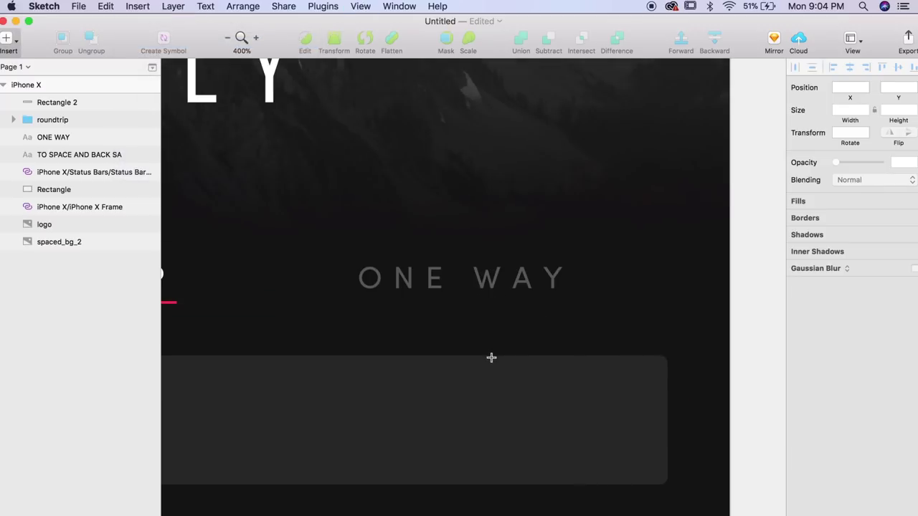
{"action": "left_click_drag", "start_coordinate": [529, 357], "coordinate": [534, 485]}
Recolour the divider line's border to near-black 161616.
{"action": "scroll", "coordinate": [534, 486], "scroll_direction": "right", "scroll_amount": 3}
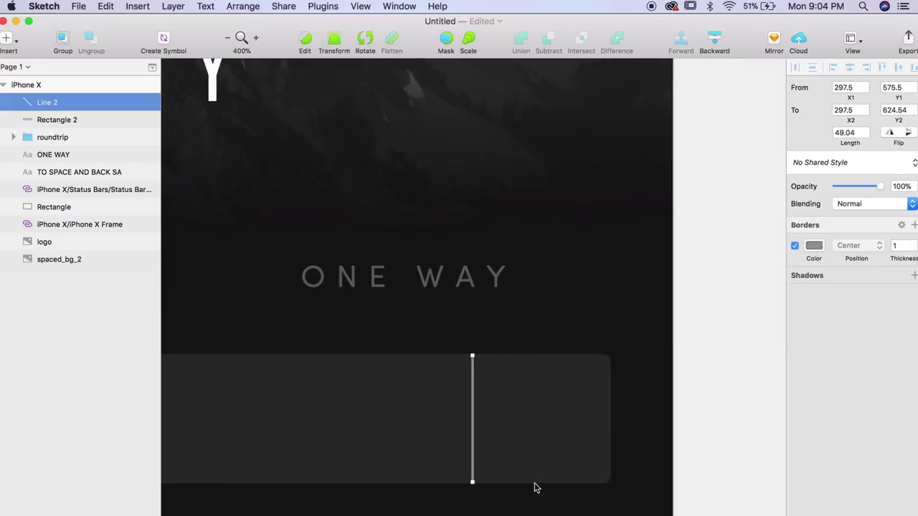
{"action": "left_click", "coordinate": [813, 246]}
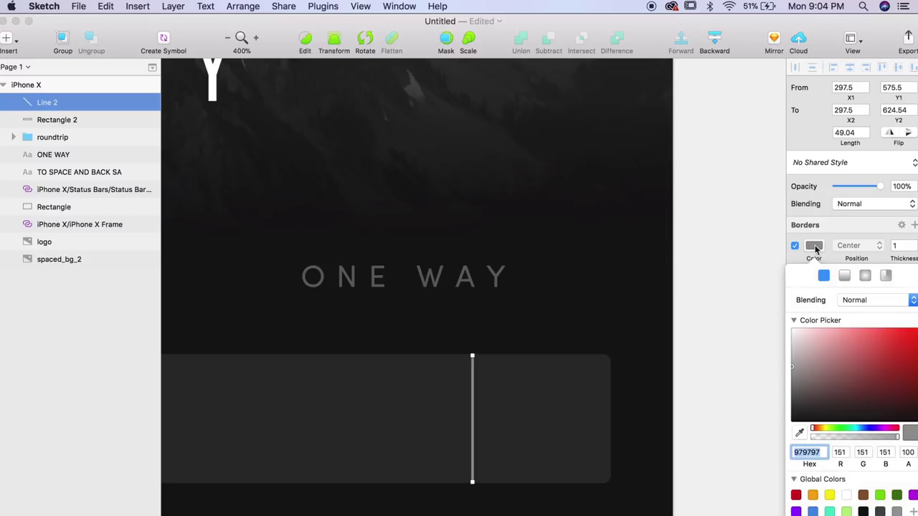
{"action": "mouse_move", "coordinate": [799, 382]}
{"action": "left_mouse_down"}
{"action": "mouse_move", "coordinate": [787, 386]}
{"action": "mouse_move", "coordinate": [775, 419]}
{"action": "left_mouse_up"}
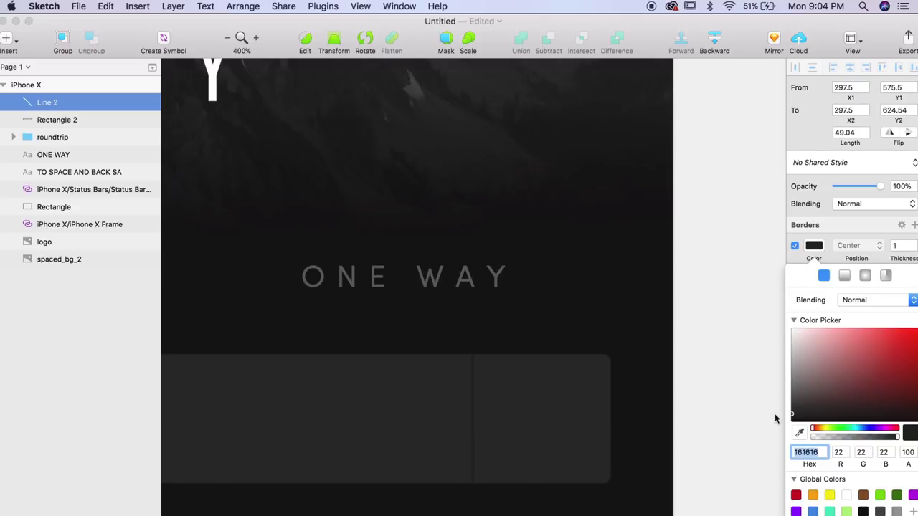
{"action": "left_click", "coordinate": [684, 374]}
{"action": "left_click", "coordinate": [689, 388]}
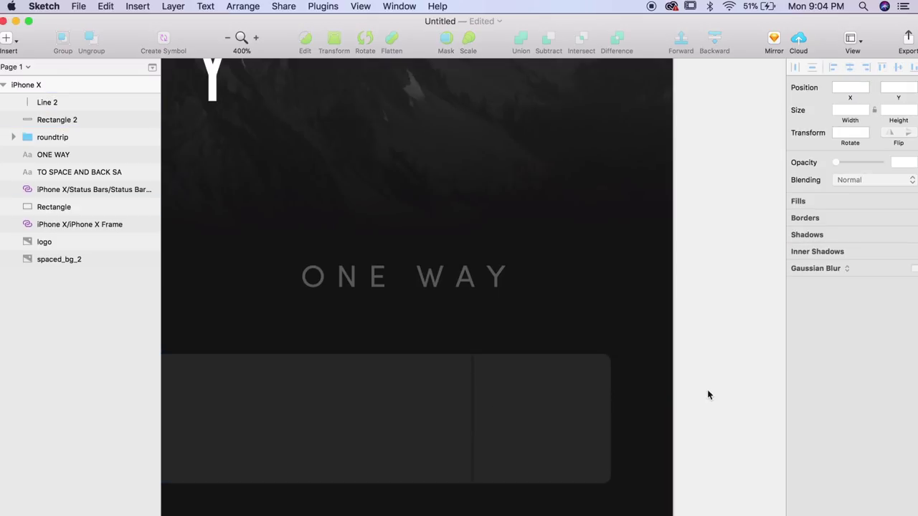
Draw a small square in the rectangle's right section and rotate it 45° into a diamond.
{"action": "left_click", "coordinate": [129, 6]}
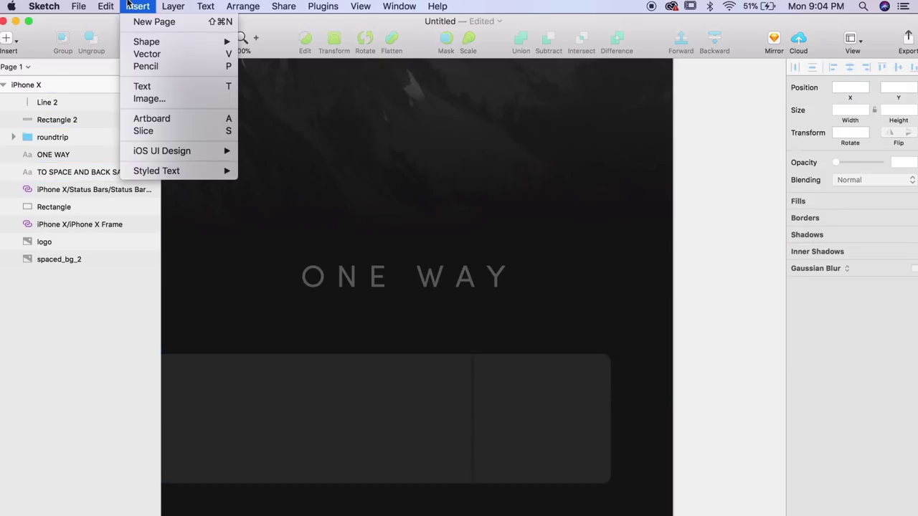
{"action": "mouse_move", "coordinate": [158, 43]}
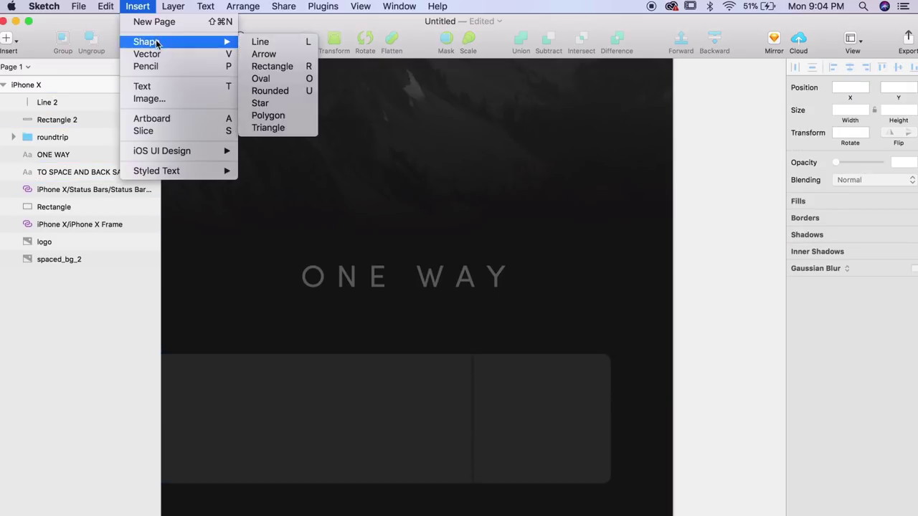
{"action": "left_click", "coordinate": [273, 66]}
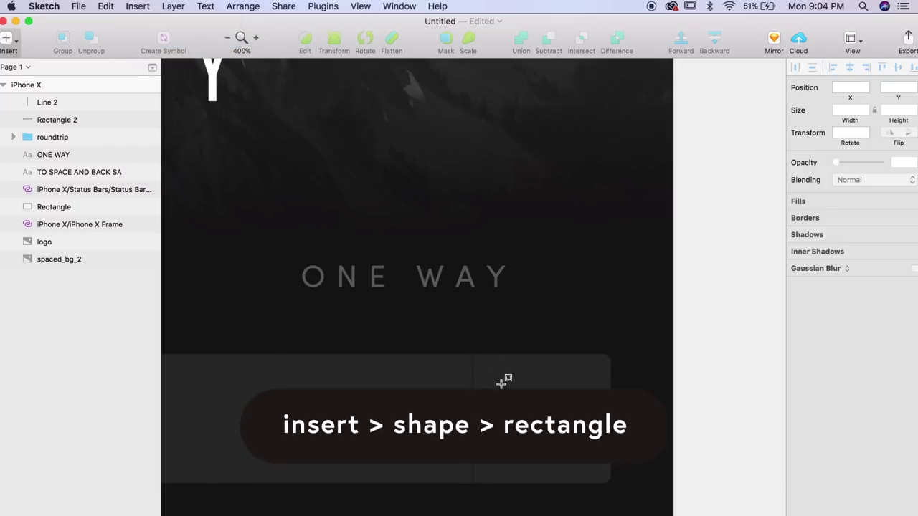
{"action": "left_click_drag", "start_coordinate": [513, 407], "coordinate": [542, 434]}
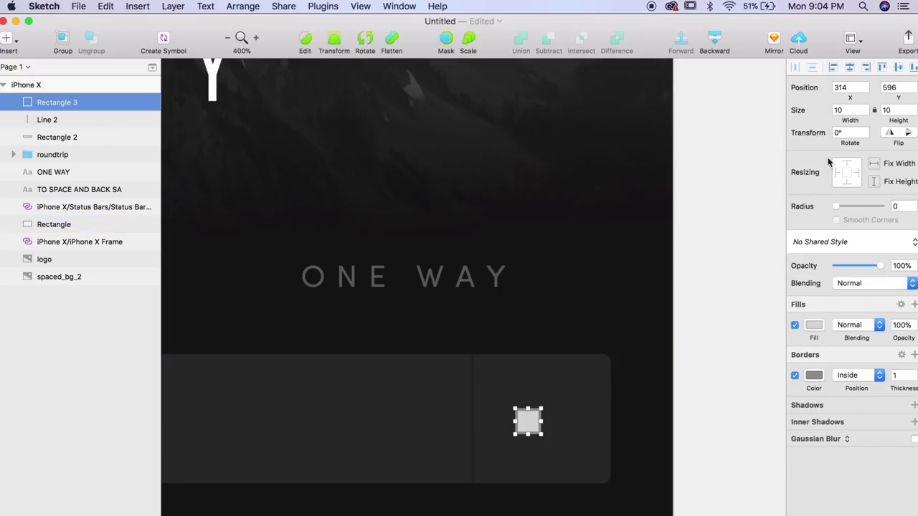
{"action": "left_click", "coordinate": [844, 134]}
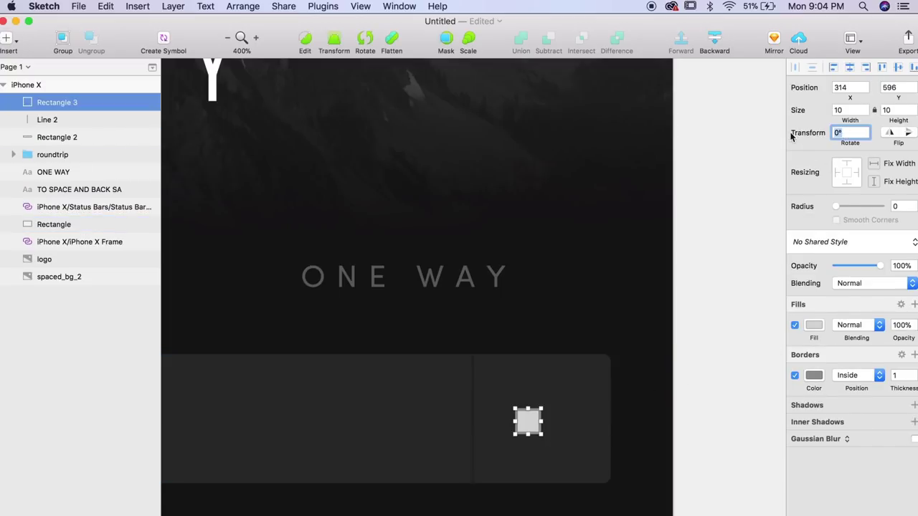
{"action": "key", "text": "Return"}
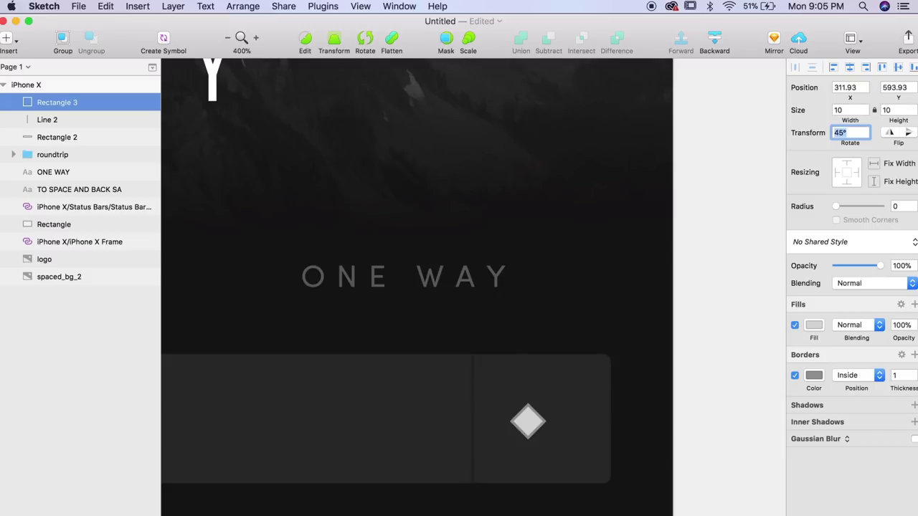
{"action": "left_click", "coordinate": [539, 421]}
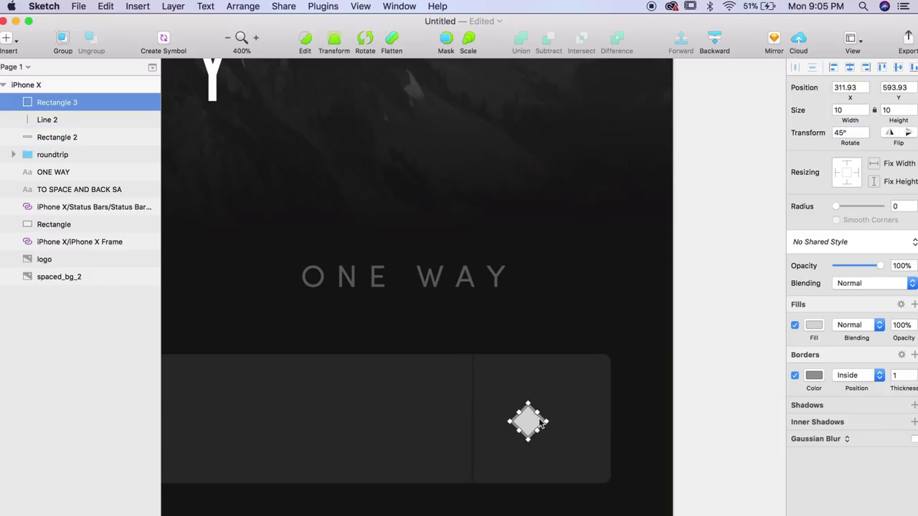
Remove the diamond's border and darken its fill to grey 3B3B3B.
{"action": "left_click", "coordinate": [795, 376]}
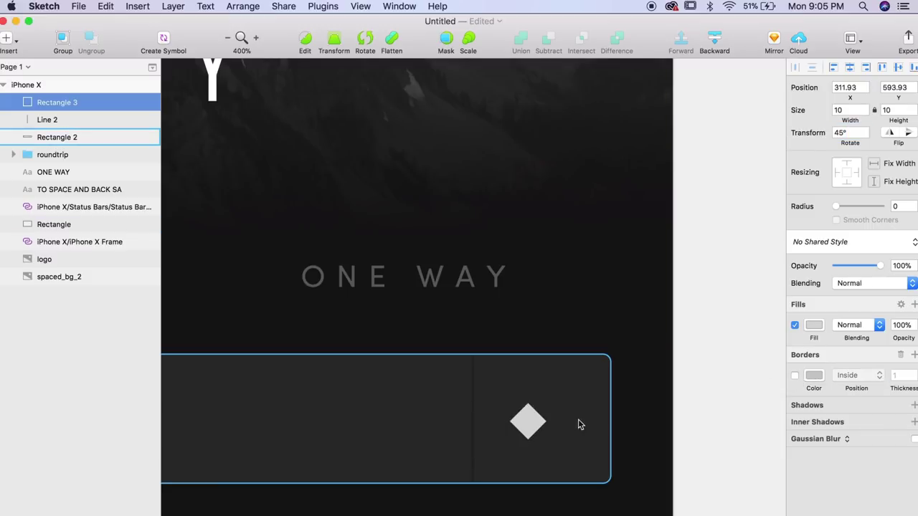
{"action": "left_click", "coordinate": [522, 426]}
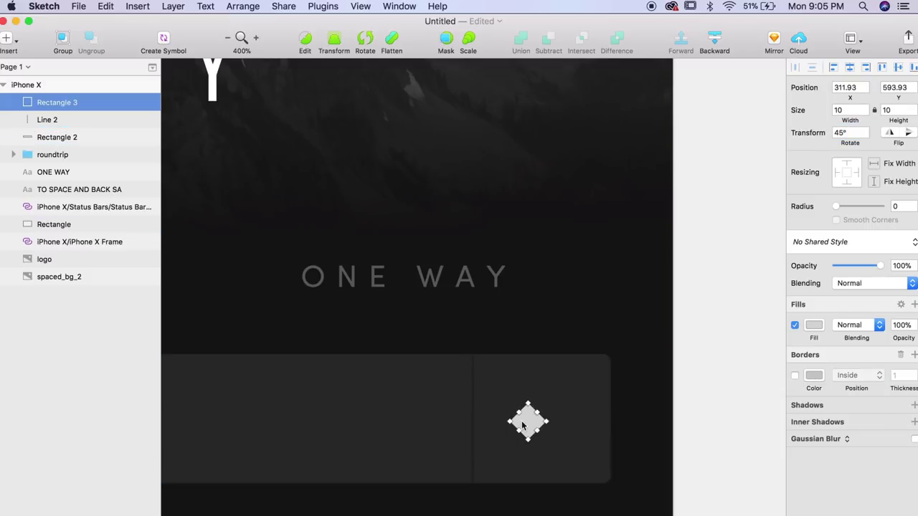
{"action": "left_click", "coordinate": [814, 325]}
{"action": "left_click_drag", "start_coordinate": [794, 394], "coordinate": [774, 457]}
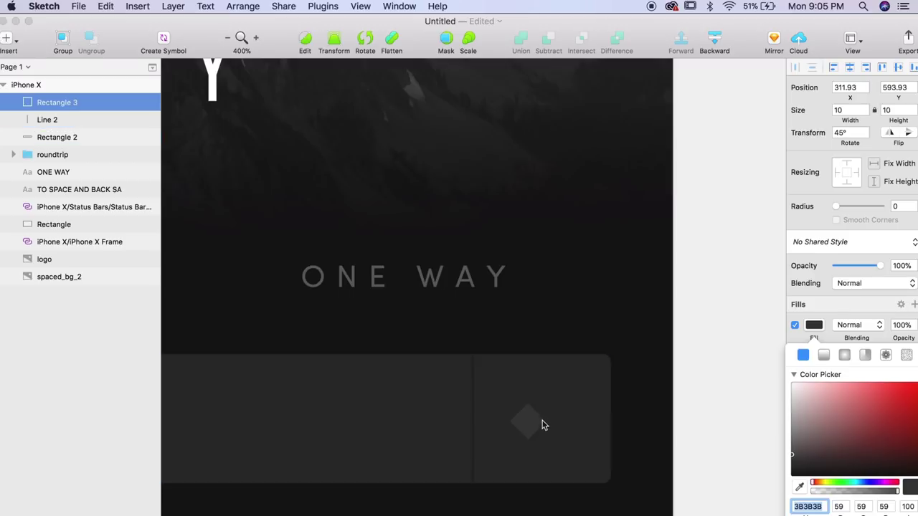
{"action": "left_click", "coordinate": [538, 426]}
Delete the diamond's top point to make a downward triangle and nudge it right.
{"action": "double_click", "coordinate": [531, 423]}
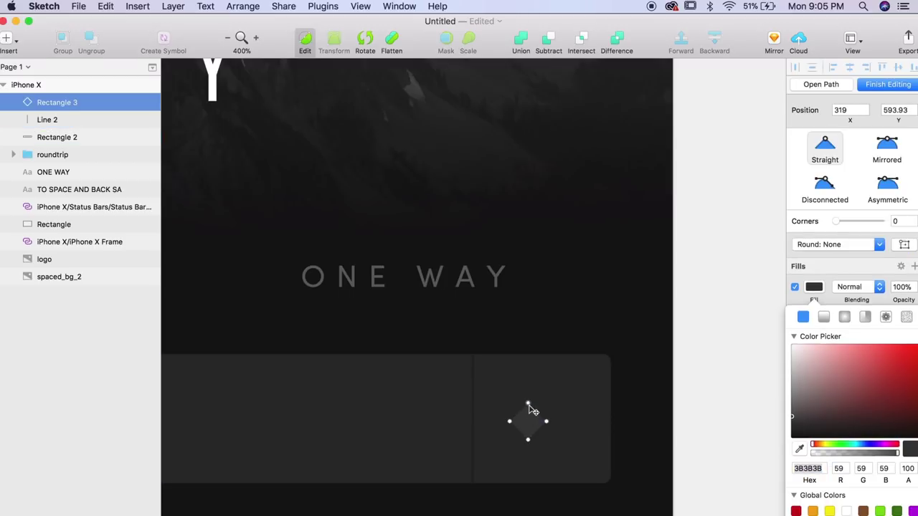
{"action": "key", "text": "Delete"}
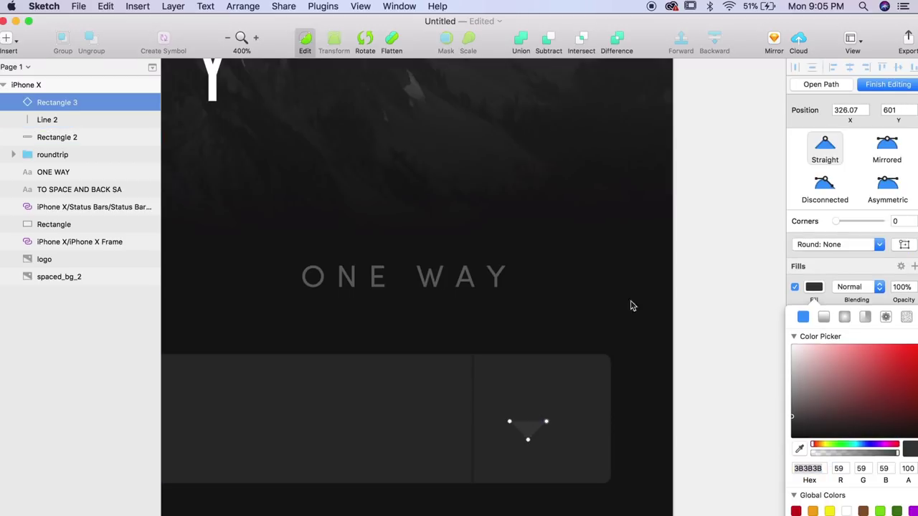
{"action": "left_click", "coordinate": [879, 85]}
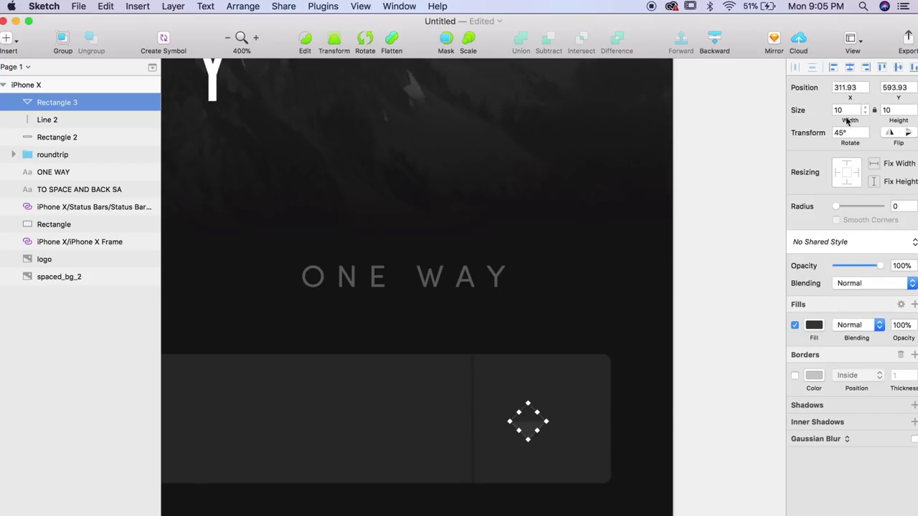
{"action": "left_click_drag", "start_coordinate": [531, 433], "coordinate": [545, 427]}
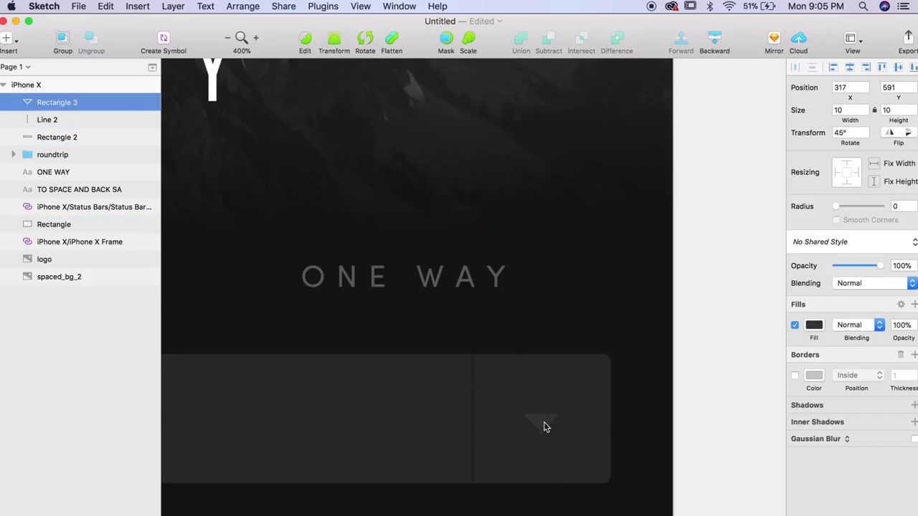
{"action": "key", "text": "Escape"}
{"action": "key", "text": "super+0"}
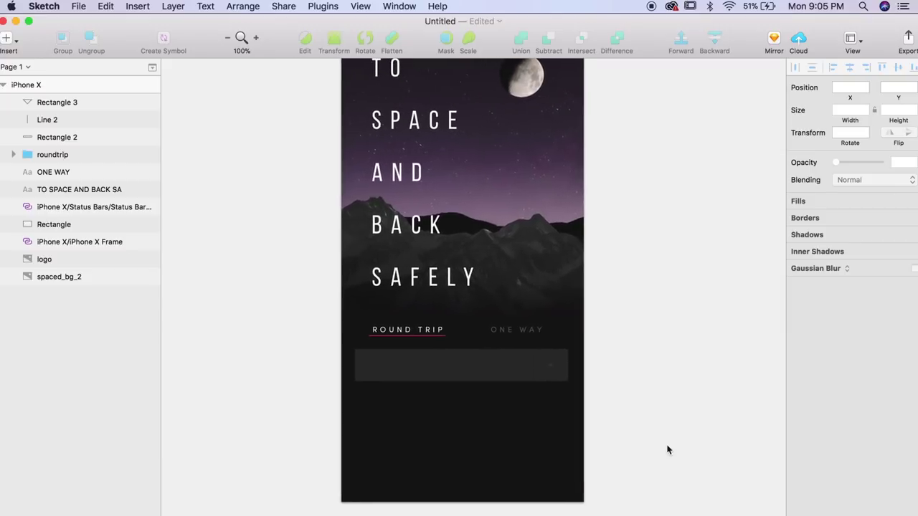
Add a 'Passengers' text layer inside the dropdown box's left section.
{"action": "key", "text": "super+plus"}
{"action": "scroll", "coordinate": [667, 449], "scroll_direction": "left", "scroll_amount": 5}
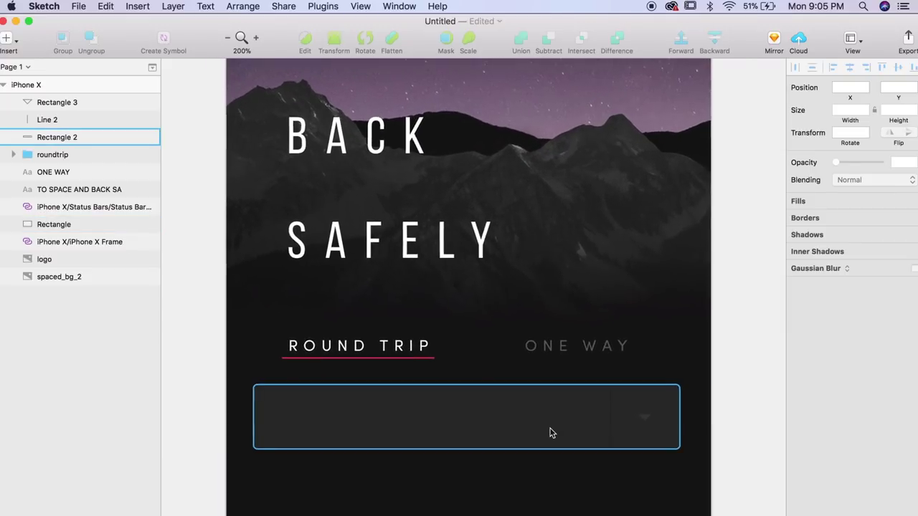
{"action": "scroll", "coordinate": [492, 405], "scroll_direction": "down", "scroll_amount": 1}
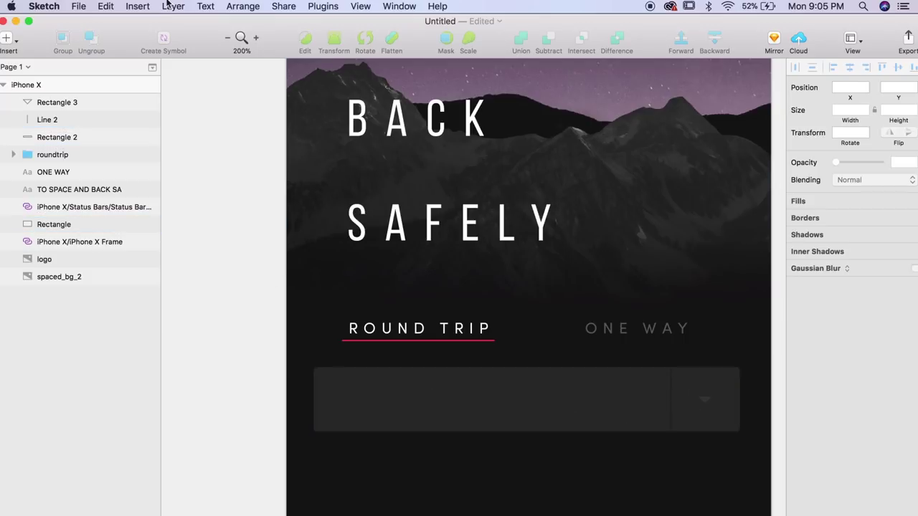
{"action": "left_click", "coordinate": [140, 7]}
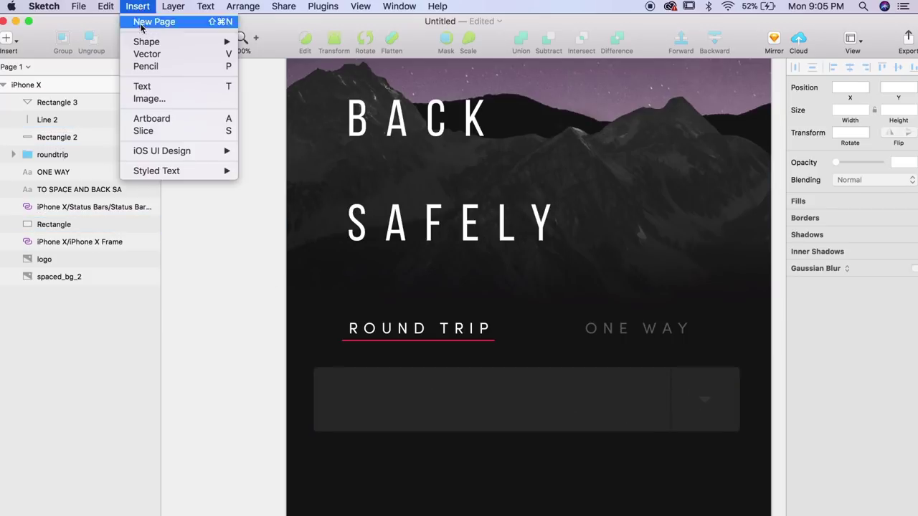
{"action": "left_click", "coordinate": [144, 89]}
{"action": "left_click", "coordinate": [365, 386]}
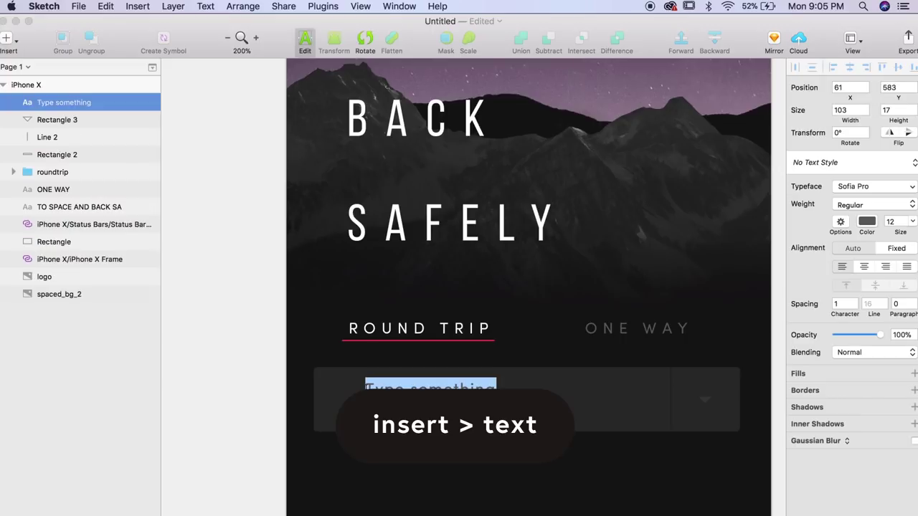
{"action": "type", "text": "Passengers"}
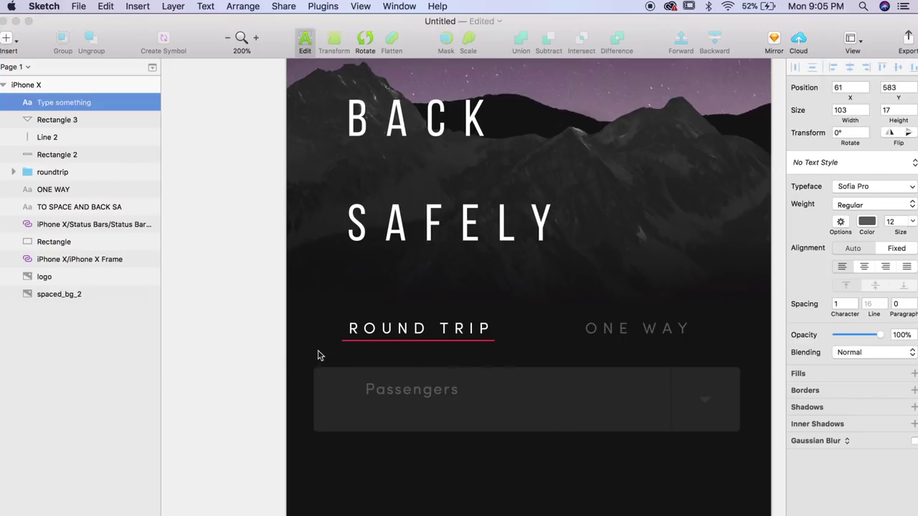
{"action": "key", "text": "Escape"}
Set the Passengers label's character spacing to 0.
{"action": "double_click", "coordinate": [837, 348]}
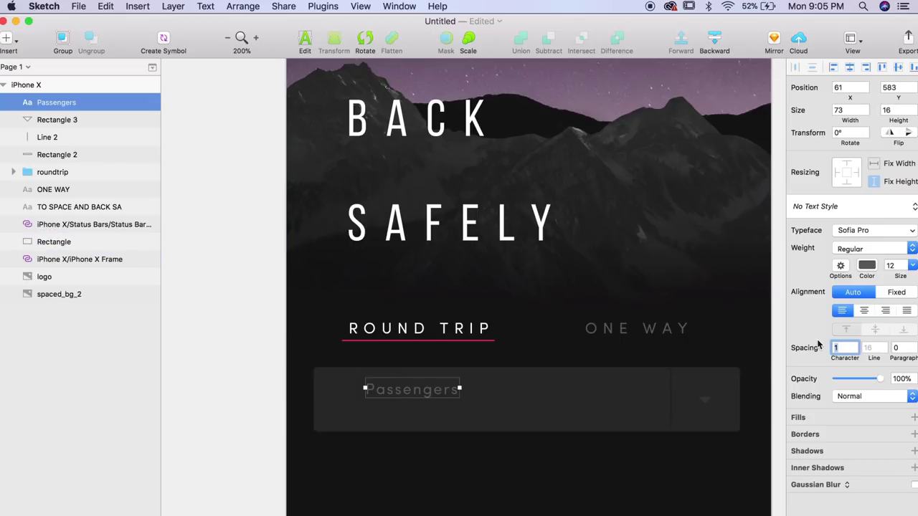
{"action": "type", "text": "0"}
{"action": "key", "text": "Return"}
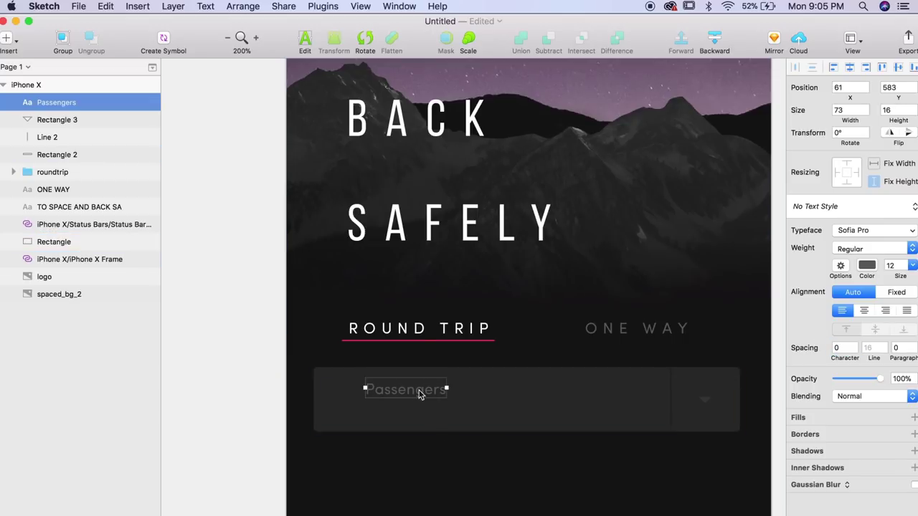
{"action": "key", "text": "super+plus"}
Duplicate the Passengers label just below it, with font size 12 and white FFFFFF colour.
{"action": "scroll", "coordinate": [381, 465], "scroll_direction": "down", "scroll_amount": 2}
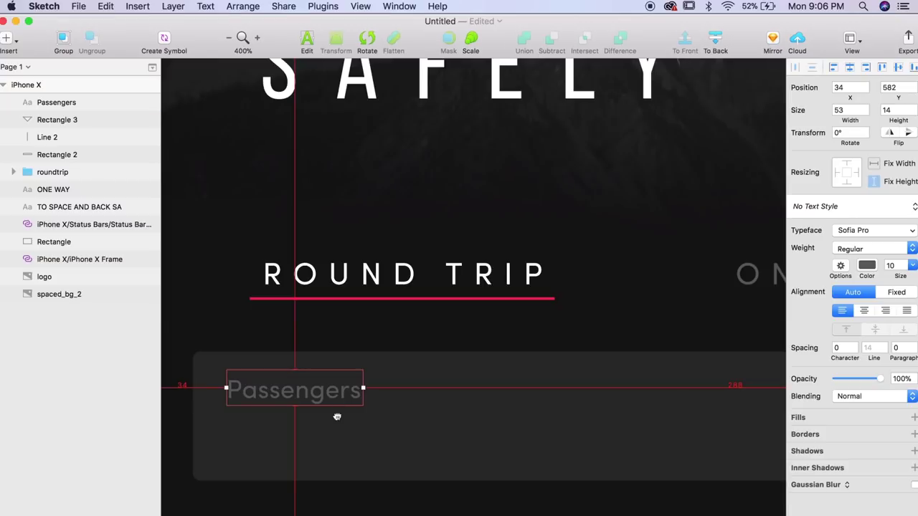
{"action": "left_click_drag", "start_coordinate": [336, 393], "coordinate": [337, 432]}
{"action": "double_click", "coordinate": [336, 435]}
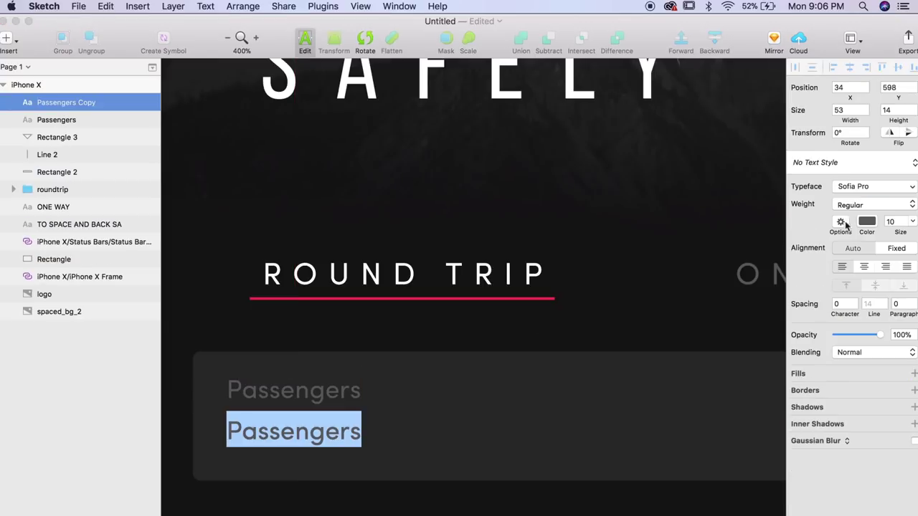
{"action": "left_click", "coordinate": [896, 224]}
{"action": "type", "text": "12"}
{"action": "key", "text": "Return"}
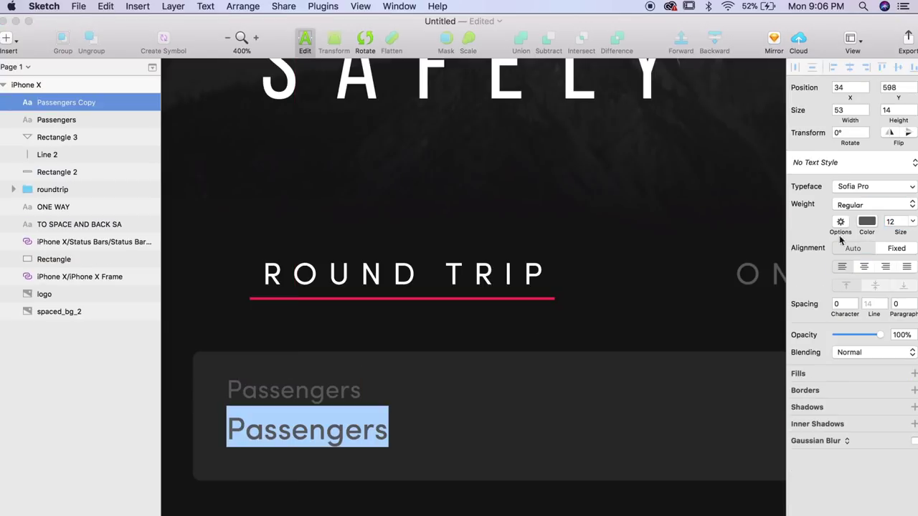
{"action": "left_click", "coordinate": [866, 220]}
{"action": "left_click_drag", "start_coordinate": [825, 316], "coordinate": [769, 238]}
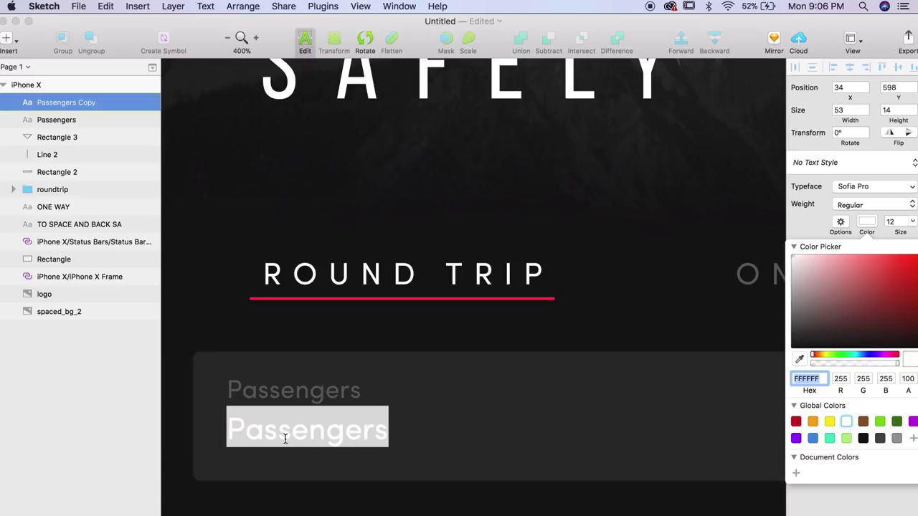
Change the copied label's text to '2 Passengers'.
{"action": "key", "text": "Left"}
{"action": "type", "text": "1"}
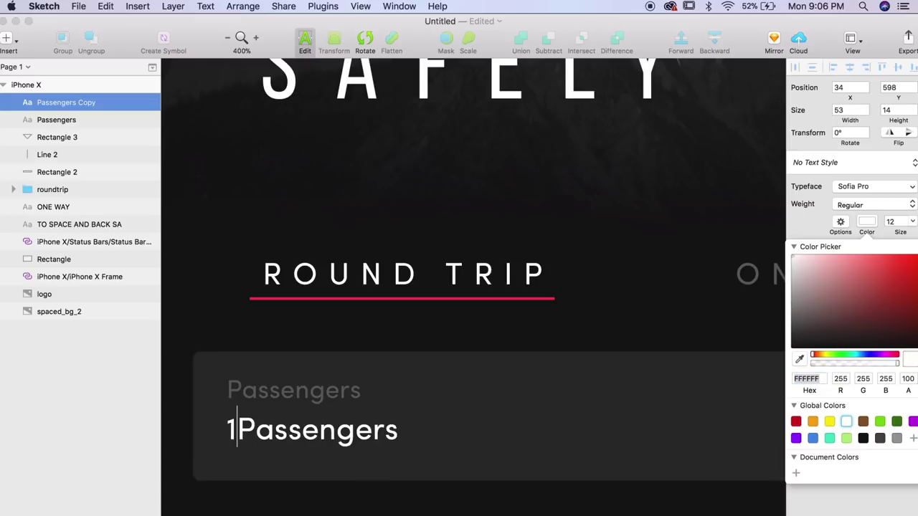
{"action": "key", "text": "shift+Left"}
{"action": "key", "text": "BackSpace"}
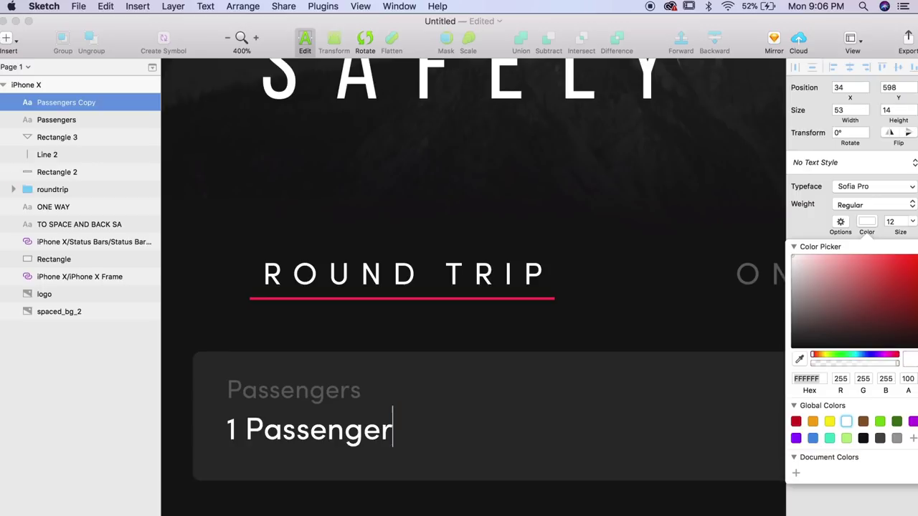
{"action": "key", "text": "Left"}
{"action": "key", "text": "Left"}
{"action": "key", "text": "Left"}
{"action": "key", "text": "Left"}
{"action": "key", "text": "Left"}
{"action": "key", "text": "Left"}
{"action": "key", "text": "Left"}
{"action": "key", "text": "Left"}
{"action": "key", "text": "Left"}
{"action": "key", "text": "Left"}
{"action": "key", "text": "shift+Left"}
{"action": "type", "text": "2 Pa"}
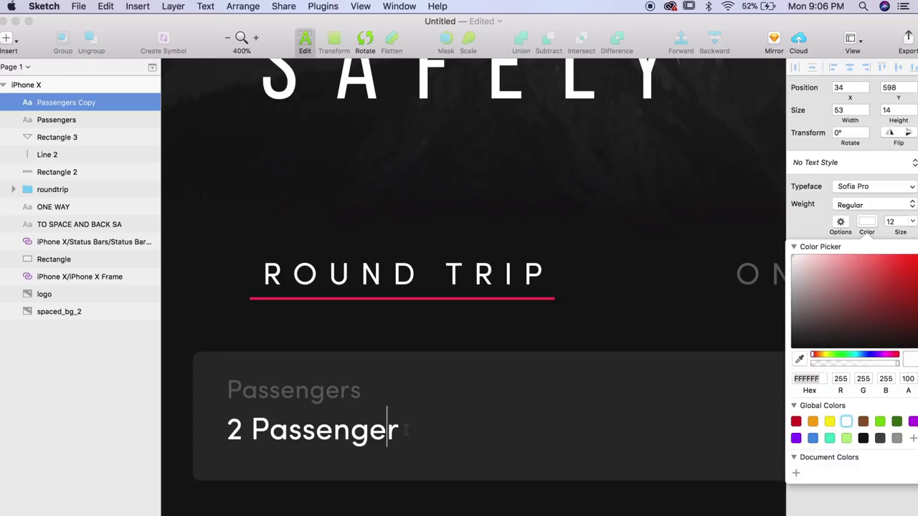
{"action": "type", "text": "s"}
{"action": "key", "text": "BackSpace"}
{"action": "key", "text": "Right"}
{"action": "type", "text": "s"}
{"action": "key", "text": "Escape"}
{"action": "key", "text": "super+minus"}
{"action": "scroll", "coordinate": [200, 297], "scroll_direction": "right", "scroll_amount": 2}
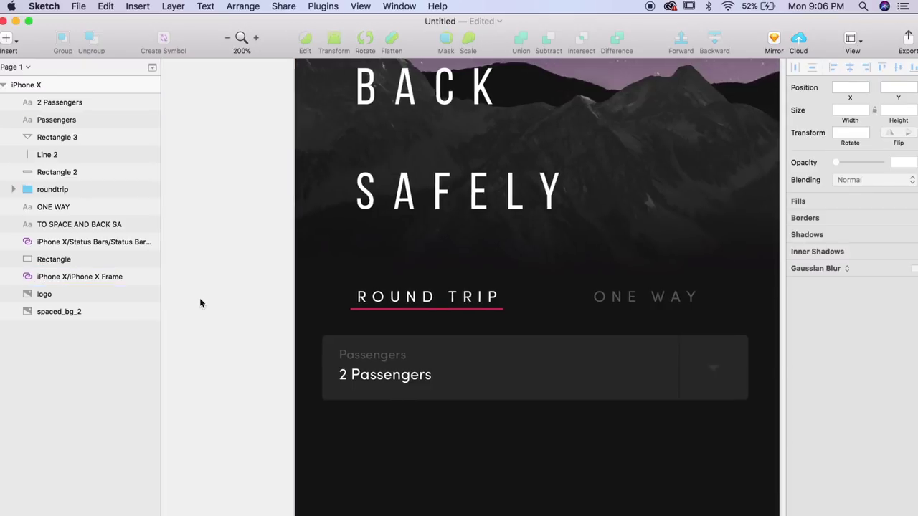
{"action": "left_click", "coordinate": [372, 354], "text": "shift"}
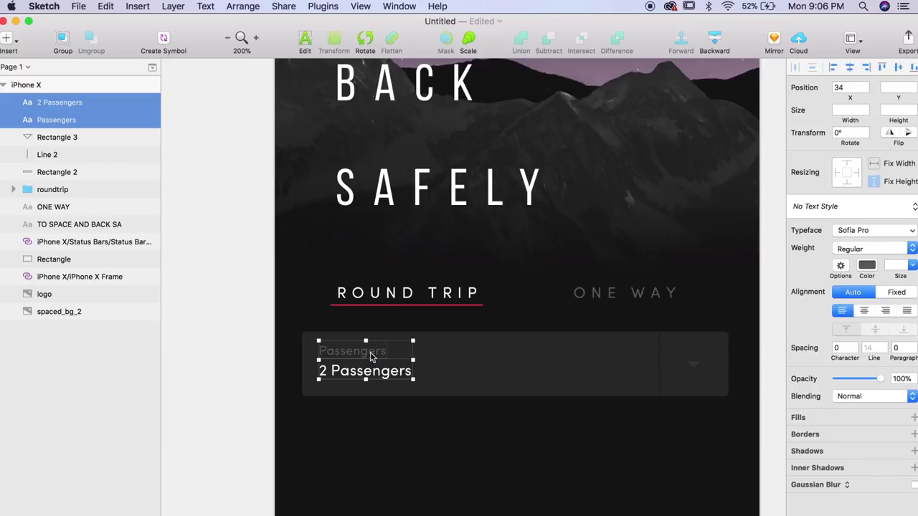
{"action": "key", "text": "Right"}
{"action": "key", "text": "Right"}
{"action": "key", "text": "Right"}
{"action": "key", "text": "Right"}
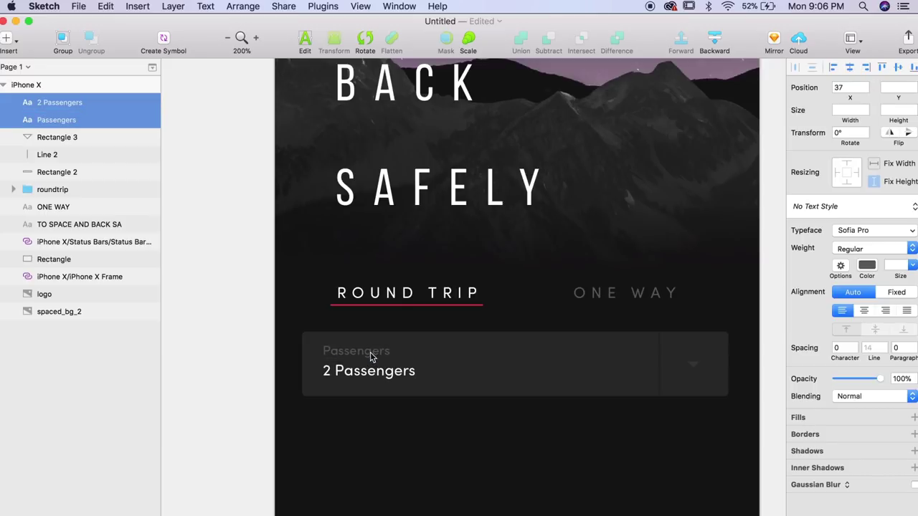
{"action": "key", "text": "Down"}
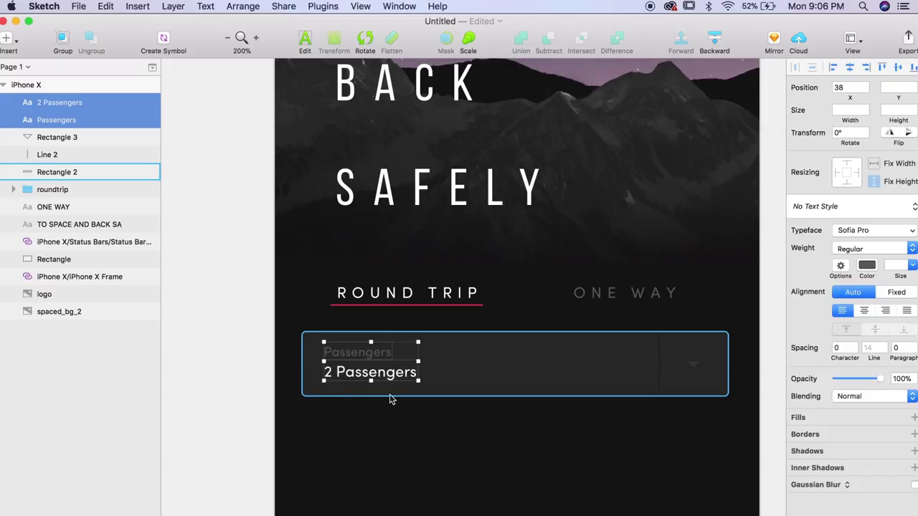
{"action": "key", "text": "Left"}
{"action": "key", "text": "Left"}
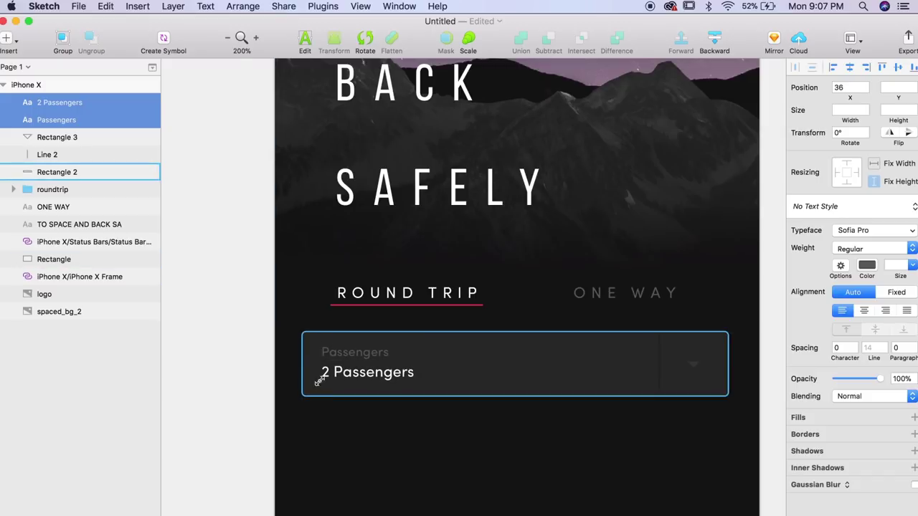
{"action": "left_click", "coordinate": [215, 366]}
{"action": "scroll", "coordinate": [215, 366], "scroll_direction": "up", "scroll_amount": 4}
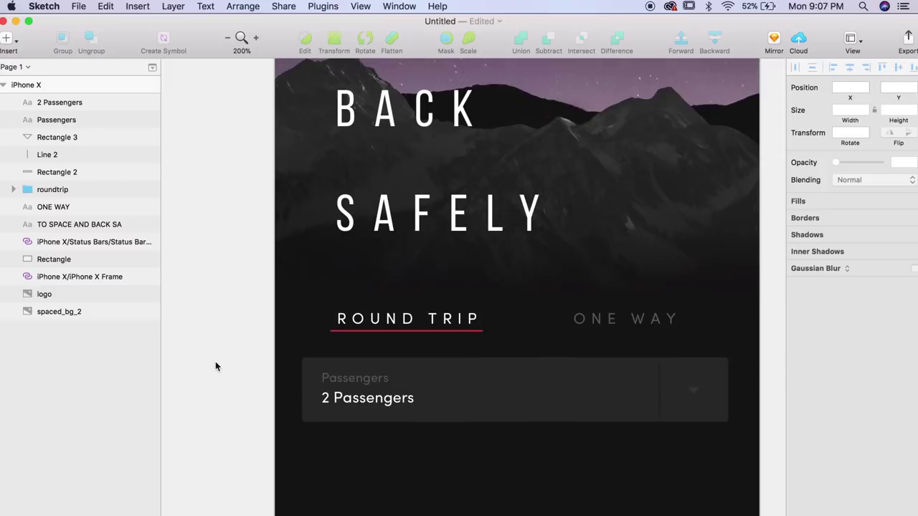
{"action": "scroll", "coordinate": [215, 367], "scroll_direction": "up", "scroll_amount": 2}
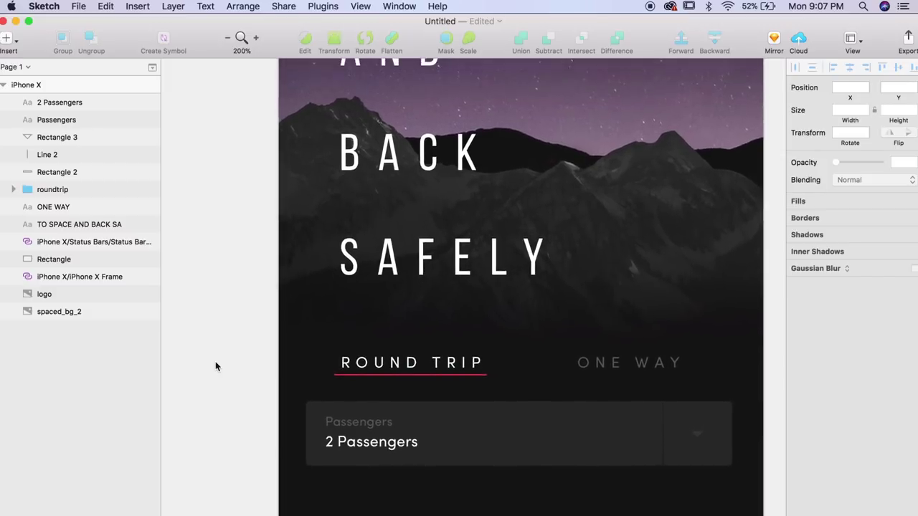
{"action": "key", "text": "super+0"}
{"action": "key", "text": "super+equal"}
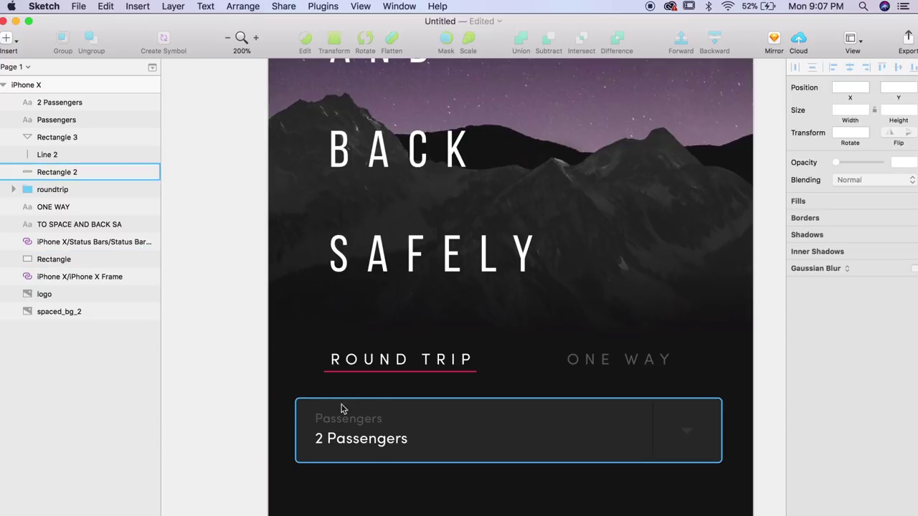
{"action": "scroll", "coordinate": [254, 382], "scroll_direction": "down", "scroll_amount": 3}
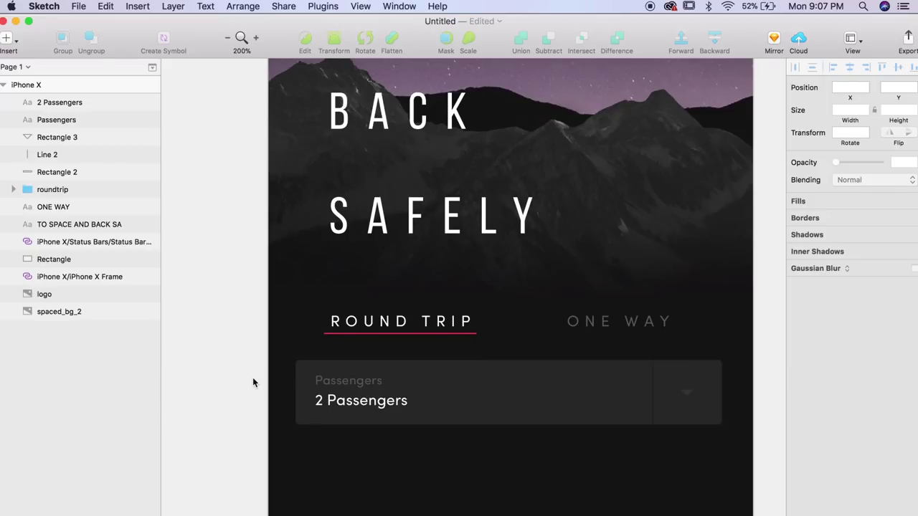
Group the Passengers, 2 Passengers, background box, divider and arrow layers as 'dropdown'.
{"action": "scroll", "coordinate": [253, 382], "scroll_direction": "right", "scroll_amount": 2}
{"action": "left_click", "coordinate": [342, 378]}
{"action": "left_click", "coordinate": [351, 398], "text": "shift"}
{"action": "left_click", "coordinate": [432, 381], "text": "shift"}
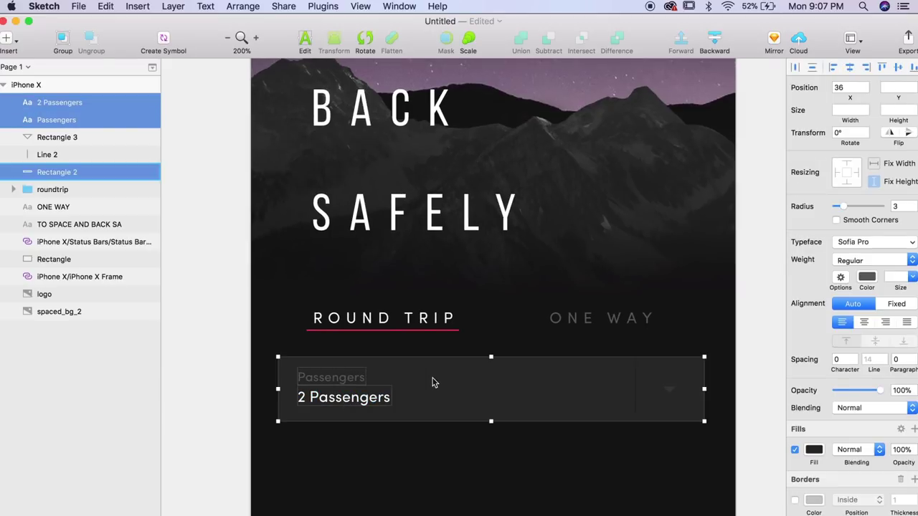
{"action": "left_click", "coordinate": [636, 385], "text": "shift"}
{"action": "left_click", "coordinate": [668, 388], "text": "shift"}
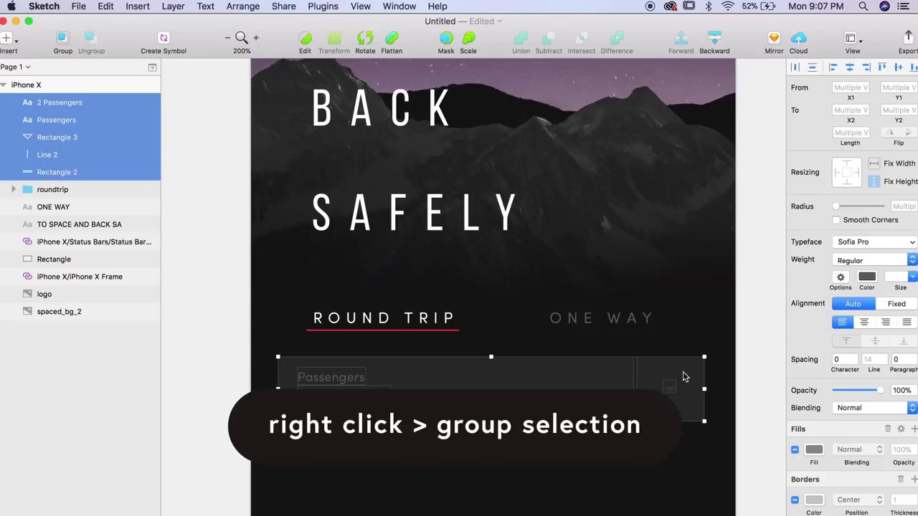
{"action": "right_click", "coordinate": [682, 377]}
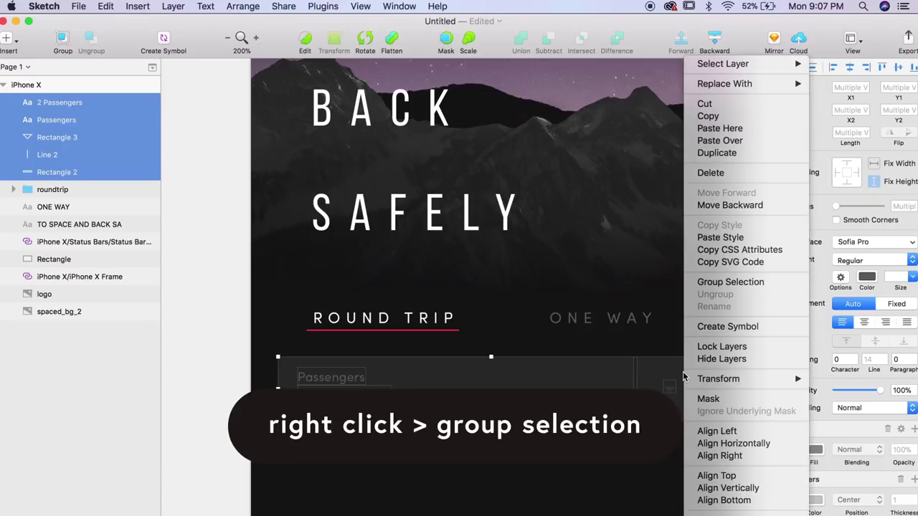
{"action": "left_click", "coordinate": [708, 284]}
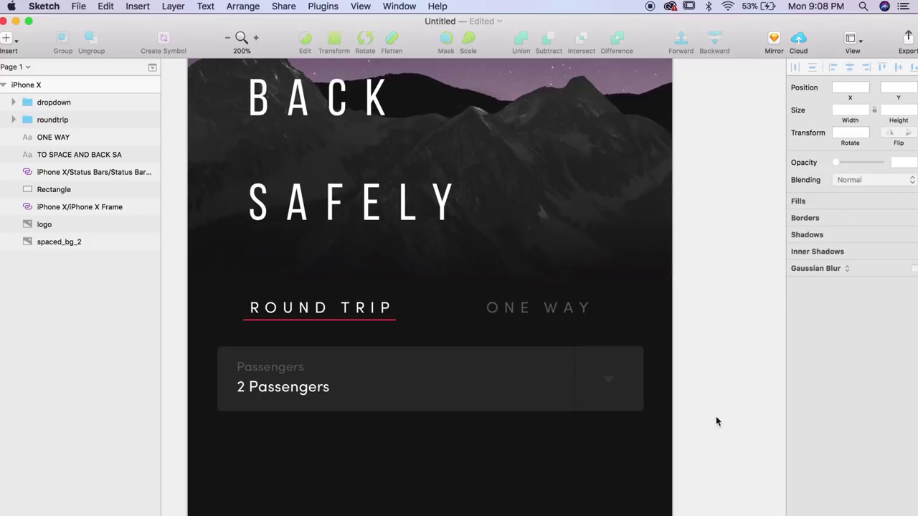
{"action": "scroll", "coordinate": [715, 415], "scroll_direction": "down", "scroll_amount": 3}
{"action": "scroll", "coordinate": [715, 417], "scroll_direction": "down", "scroll_amount": 1}
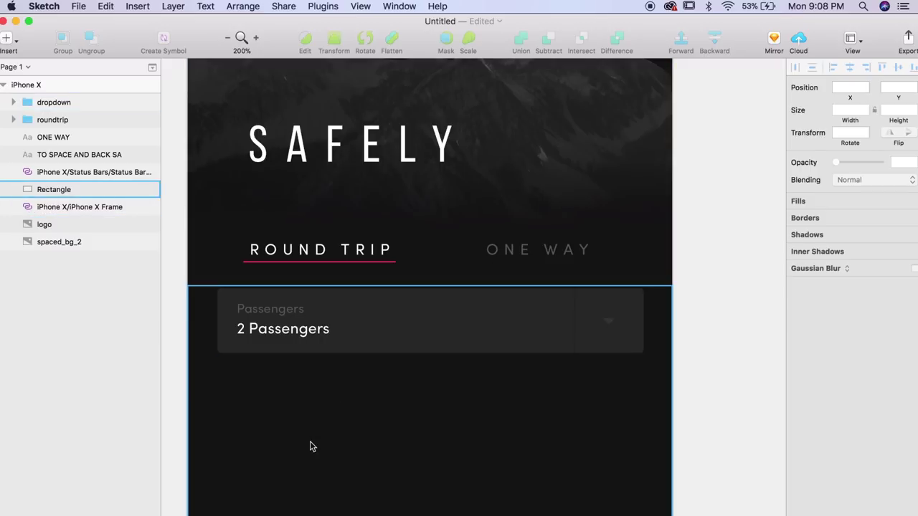
{"action": "scroll", "coordinate": [678, 358], "scroll_direction": "down", "scroll_amount": 2}
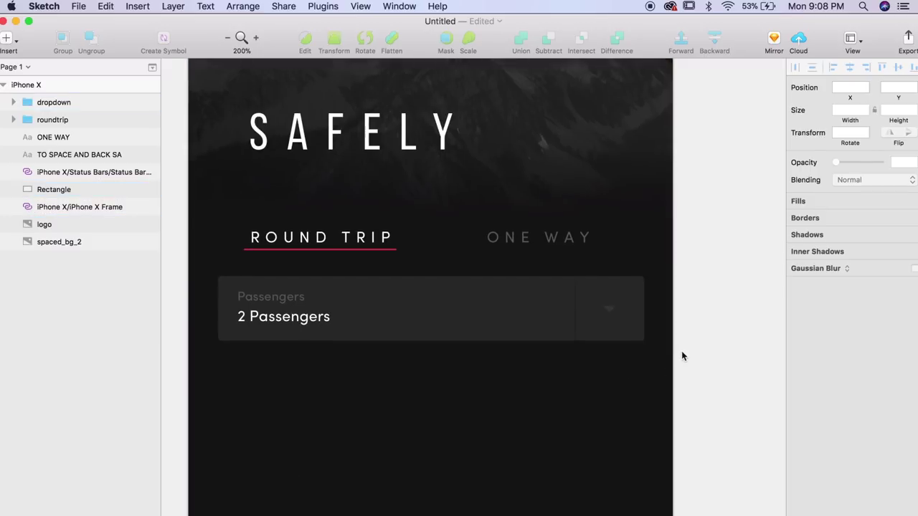
Select the field's background rectangle inside the dropdown group.
{"action": "double_click", "coordinate": [481, 276]}
{"action": "key", "text": "Escape"}
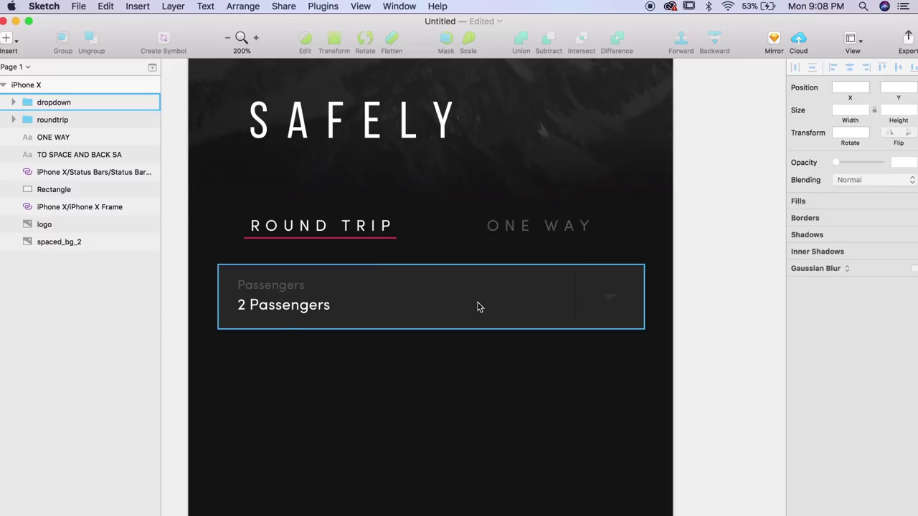
{"action": "left_click", "coordinate": [56, 190]}
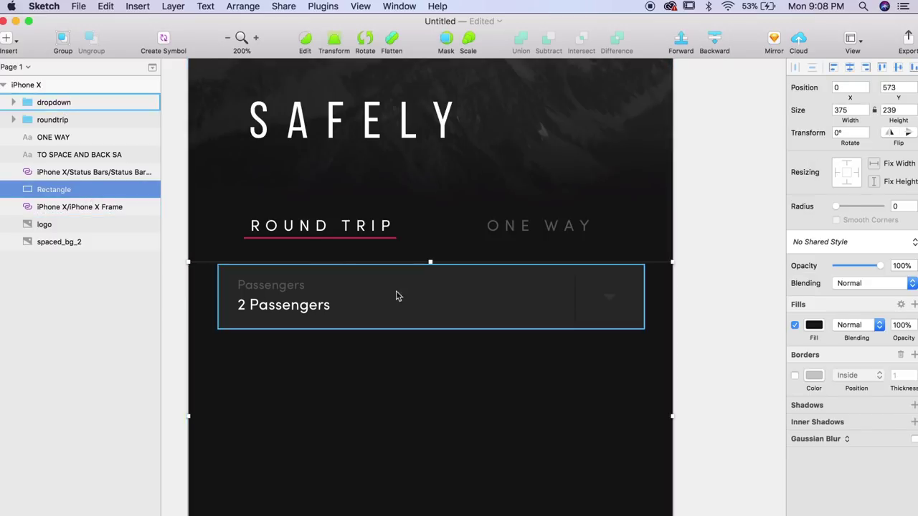
{"action": "left_click", "coordinate": [396, 295]}
{"action": "left_click", "coordinate": [12, 102]}
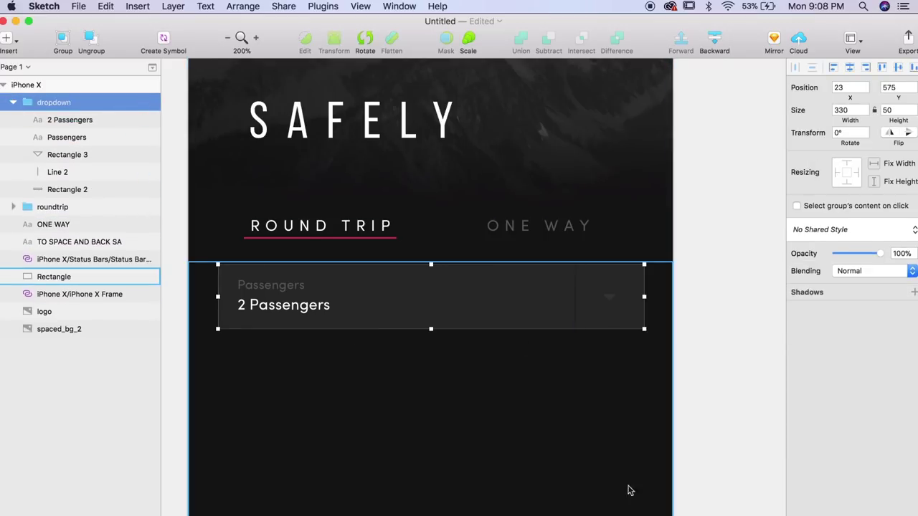
{"action": "left_click", "coordinate": [59, 190]}
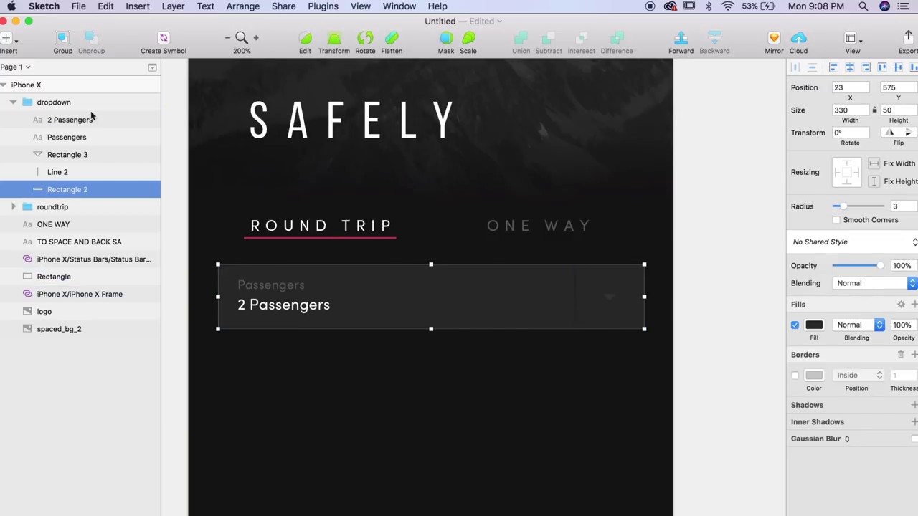
{"action": "left_click", "coordinate": [12, 106]}
{"action": "scroll", "coordinate": [339, 342], "scroll_direction": "down", "scroll_amount": 2}
{"action": "scroll", "coordinate": [339, 342], "scroll_direction": "left", "scroll_amount": 2}
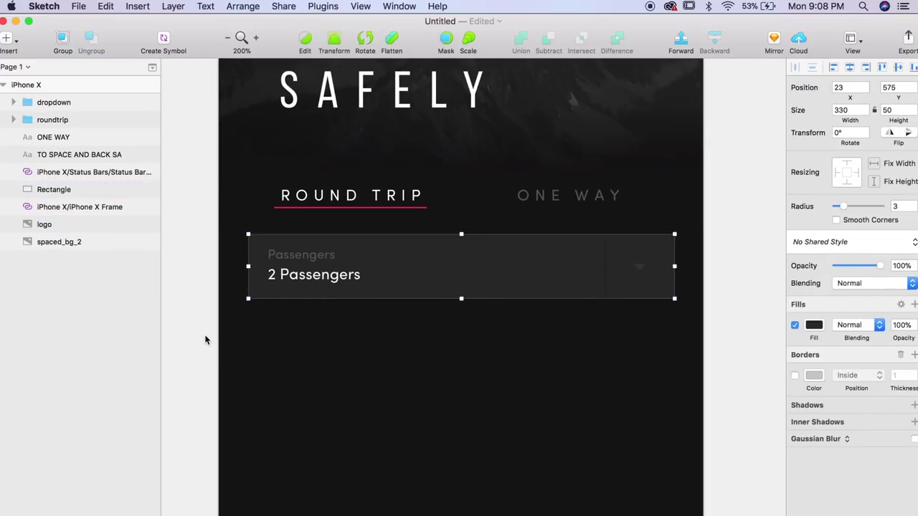
Paste a copy of the box 20 px below the dropdown and stretch it to 110 high.
{"action": "left_click", "coordinate": [205, 340]}
{"action": "key", "text": "super+v"}
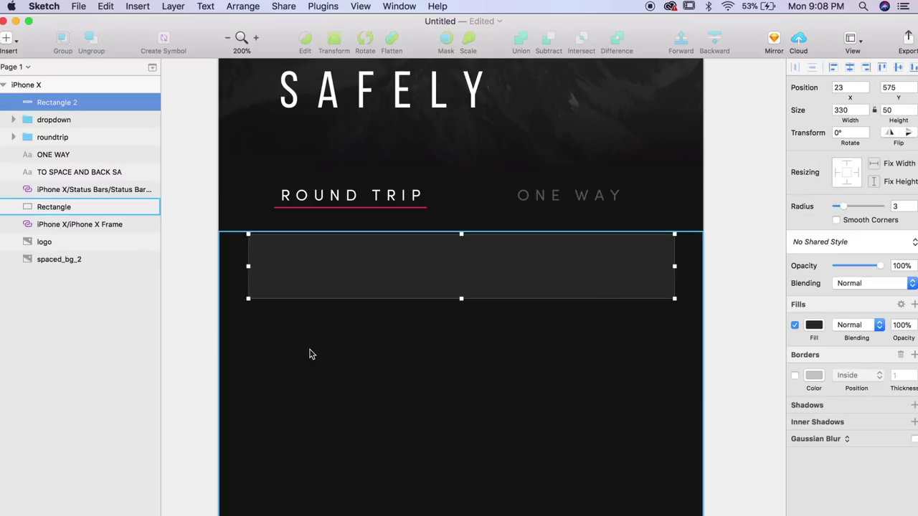
{"action": "key", "text": "shift+Down"}
{"action": "key", "text": "shift+Down"}
{"action": "key", "text": "shift+Down"}
{"action": "key", "text": "shift+Down"}
{"action": "key", "text": "shift+Down"}
{"action": "key", "text": "shift+Down"}
{"action": "key", "text": "shift+Down"}
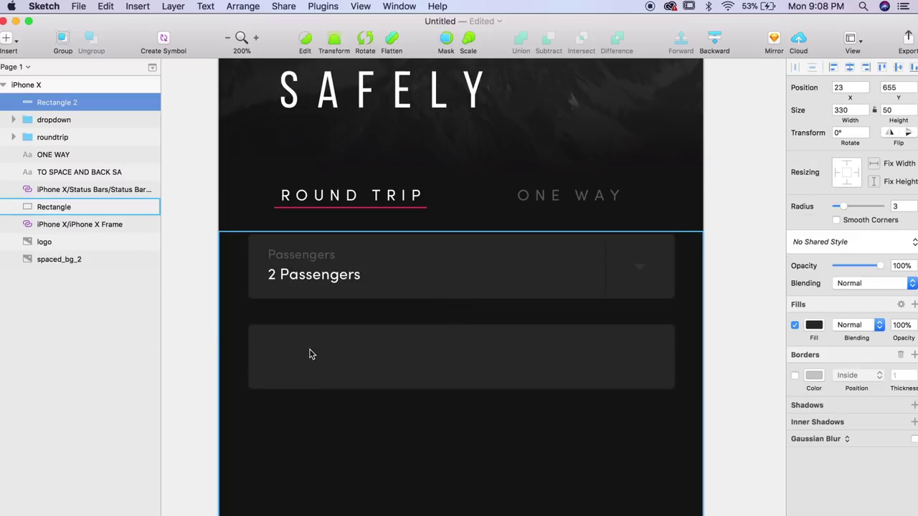
{"action": "key", "text": "shift+Down"}
{"action": "key", "text": "shift+Up"}
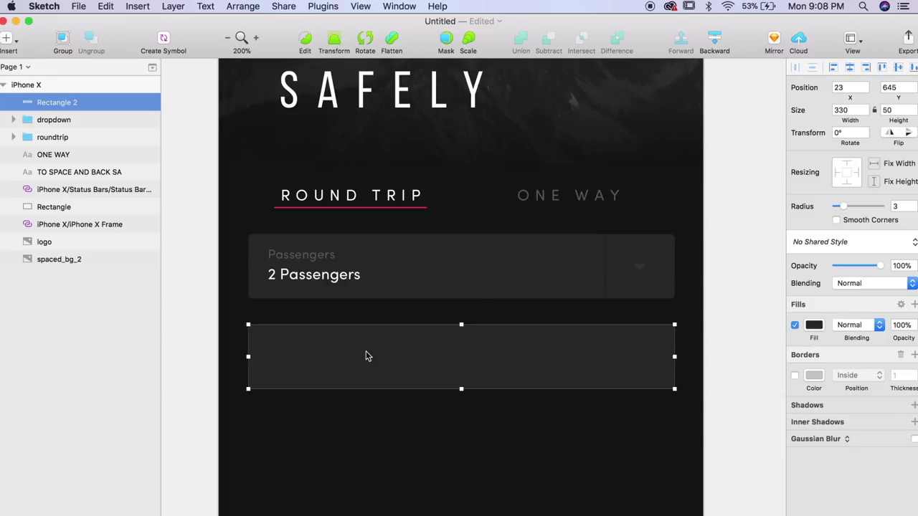
{"action": "left_click_drag", "start_coordinate": [365, 358], "coordinate": [370, 342]}
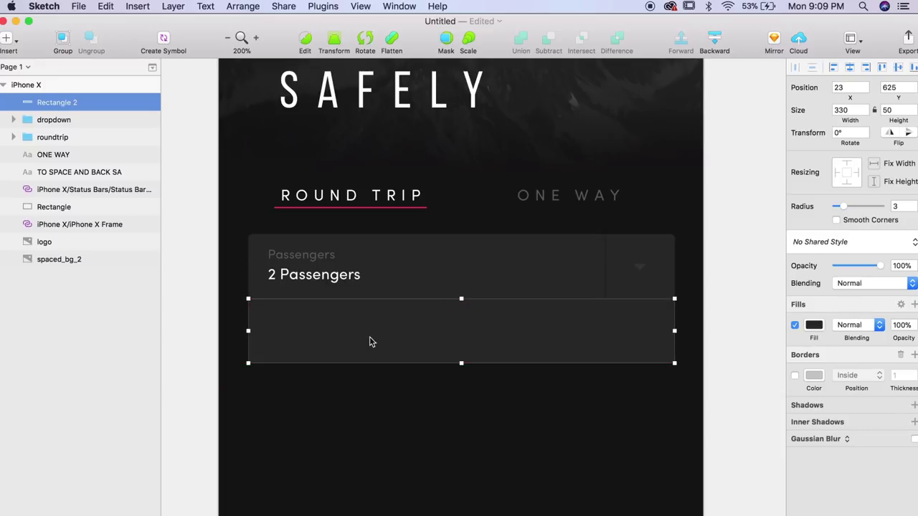
{"action": "key", "text": "shift+Down"}
{"action": "key", "text": "shift+Down"}
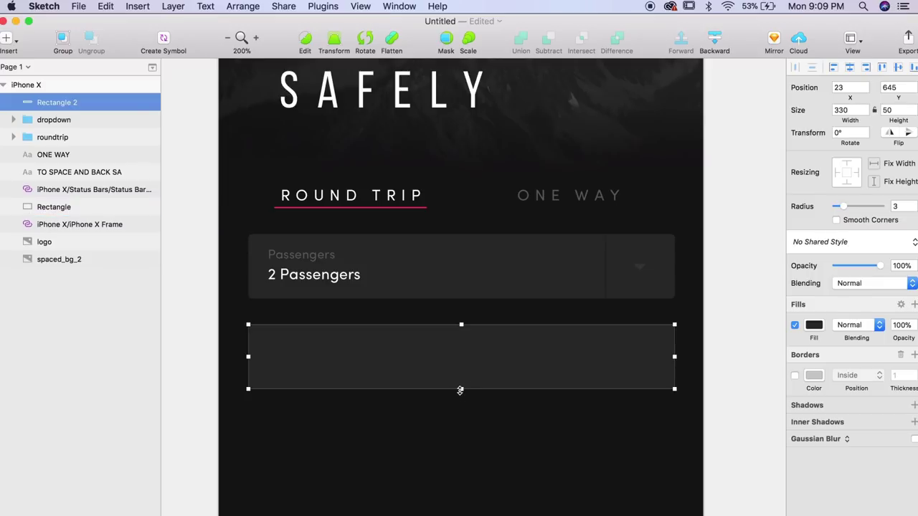
{"action": "left_click_drag", "start_coordinate": [460, 390], "coordinate": [454, 471]}
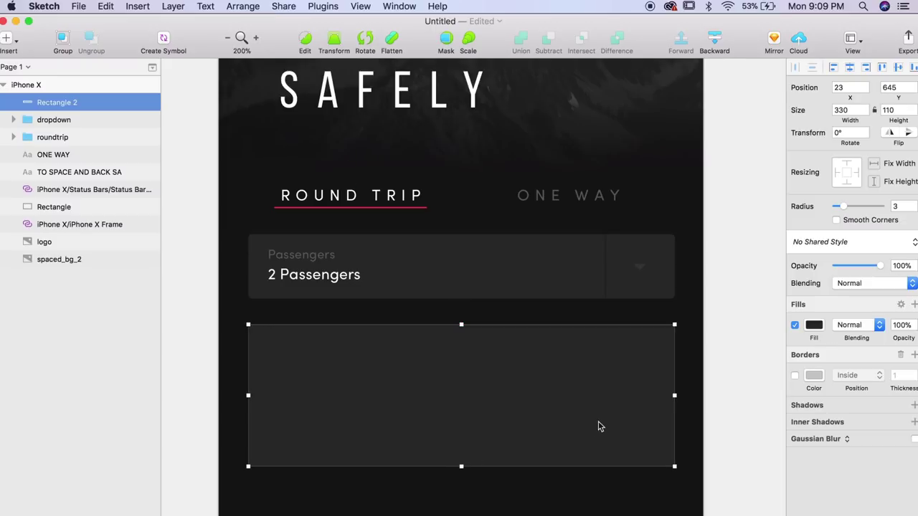
{"action": "key", "text": "Escape"}
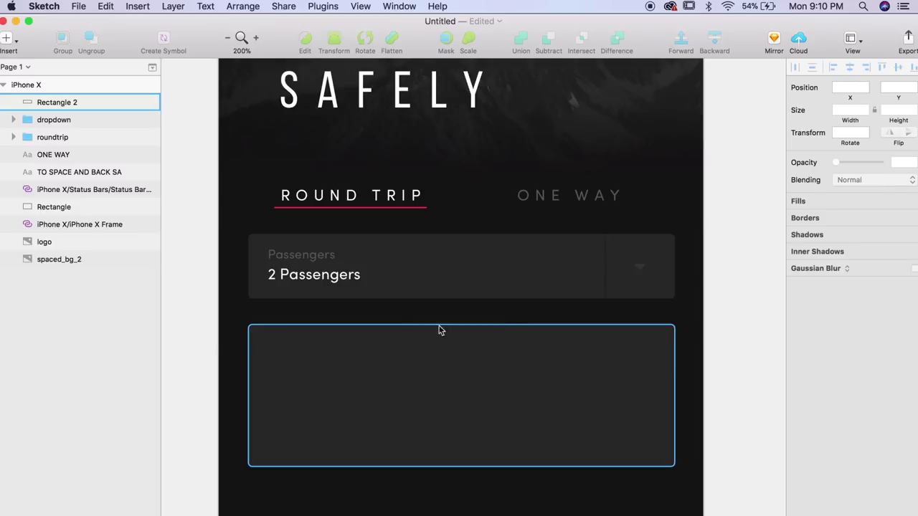
Narrow the new box to a width of 155.
{"action": "left_click", "coordinate": [602, 368]}
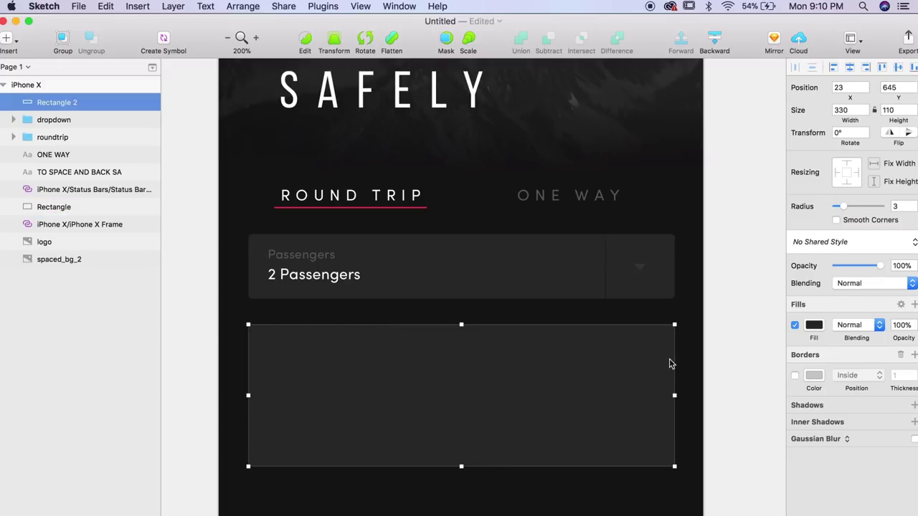
{"action": "left_click", "coordinate": [848, 109]}
{"action": "type", "text": "1"}
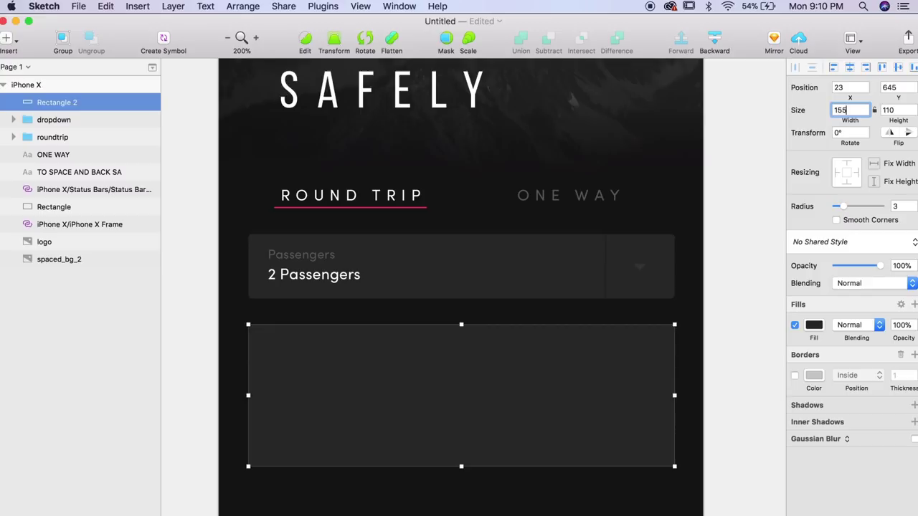
{"action": "type", "text": "55"}
{"action": "key", "text": "Return"}
{"action": "left_click", "coordinate": [390, 367]}
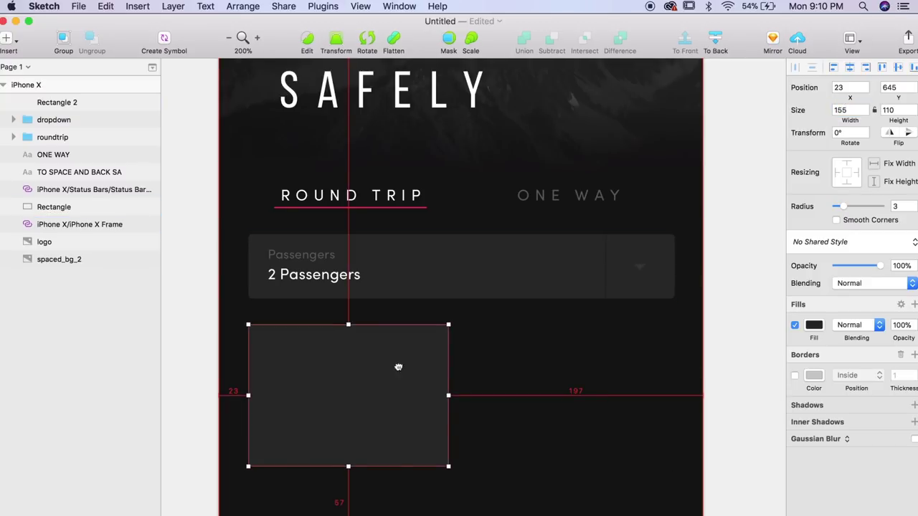
Duplicate the box into a second card on the right, 20 px apart, aligned beneath the dropdown.
{"action": "left_click_drag", "start_coordinate": [398, 367], "coordinate": [600, 381]}
{"action": "key", "text": "Right"}
{"action": "key", "text": "Right"}
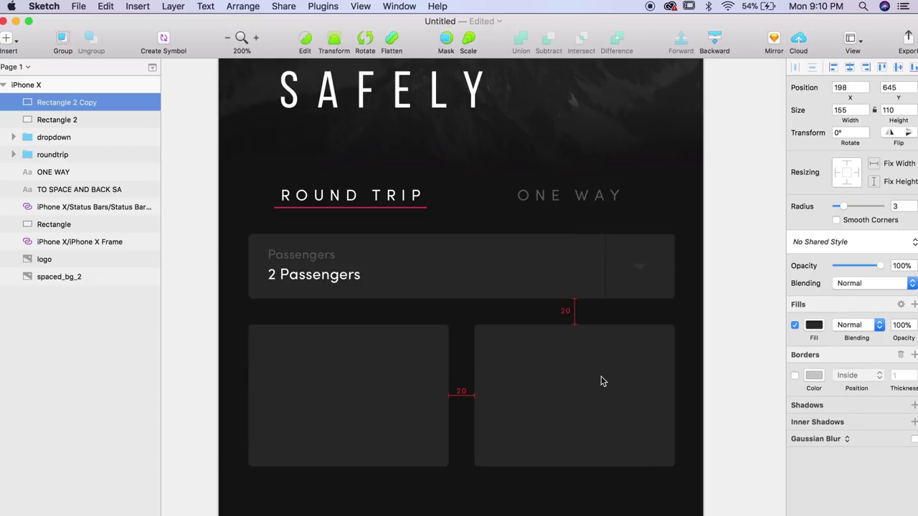
{"action": "left_click", "coordinate": [369, 423], "text": "shift"}
{"action": "left_click_drag", "start_coordinate": [369, 424], "coordinate": [368, 403]}
{"action": "key", "text": "super+plus"}
{"action": "scroll", "coordinate": [368, 404], "scroll_direction": "right", "scroll_amount": 5}
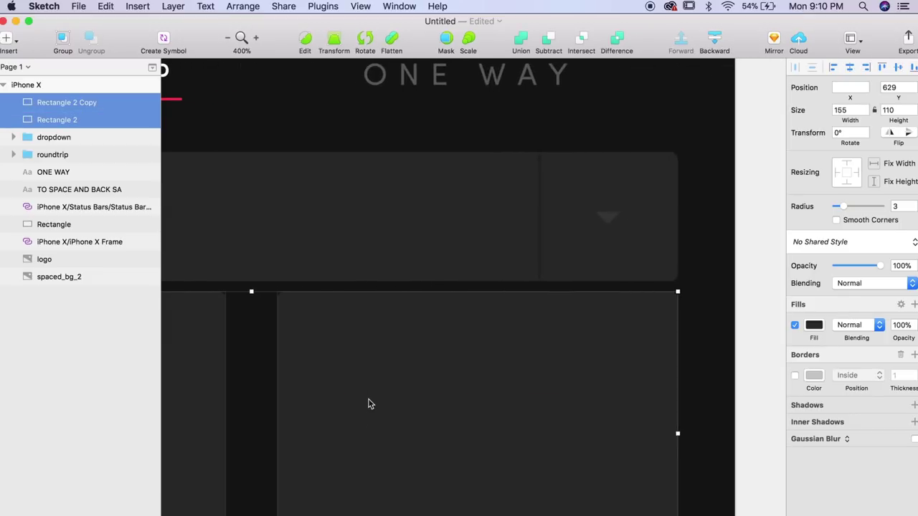
{"action": "key", "text": "Up"}
{"action": "key", "text": "Up"}
{"action": "key", "text": "Up"}
{"action": "key", "text": "Up"}
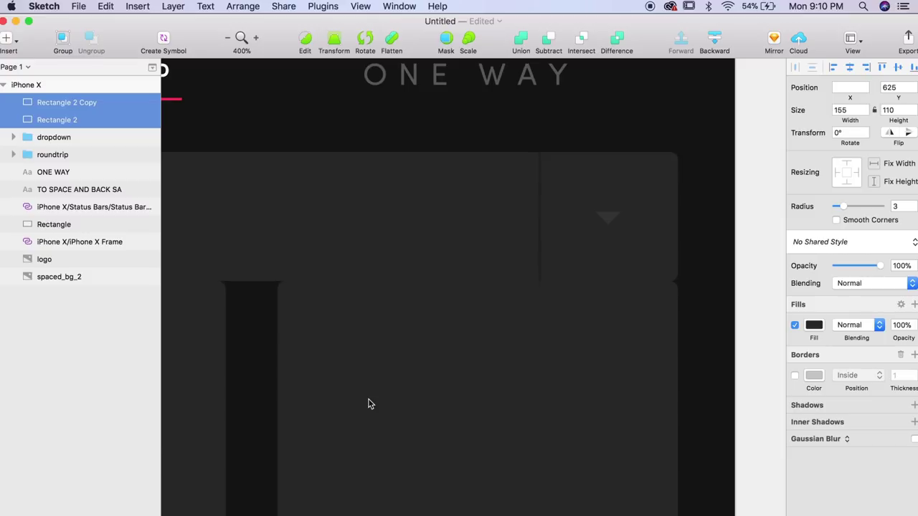
{"action": "key", "text": "shift+Down"}
{"action": "key", "text": "shift+Down"}
{"action": "key", "text": "super+minus"}
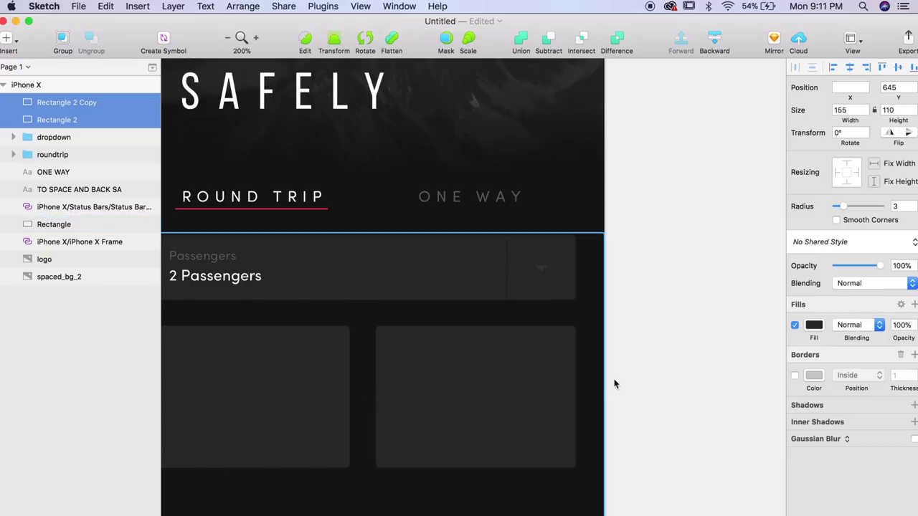
{"action": "left_click", "coordinate": [614, 384]}
{"action": "scroll", "coordinate": [595, 380], "scroll_direction": "left", "scroll_amount": 5}
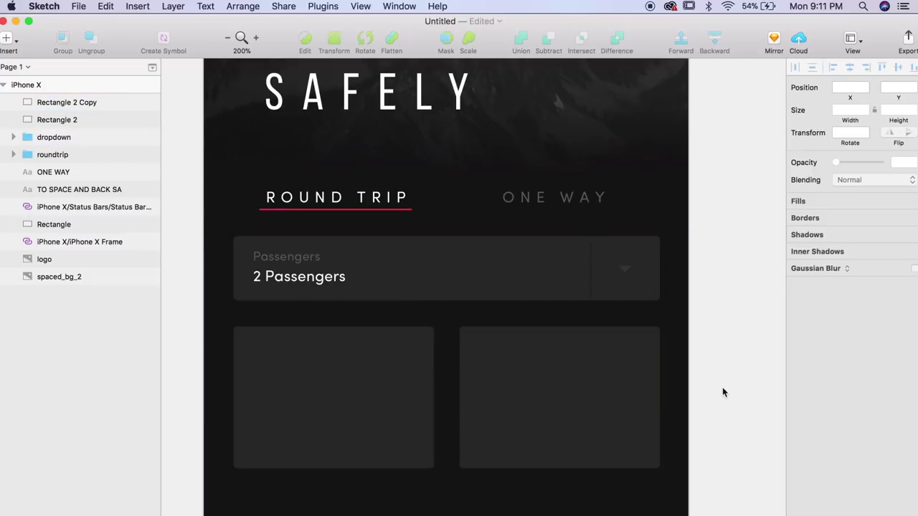
{"action": "scroll", "coordinate": [722, 388], "scroll_direction": "left", "scroll_amount": 3}
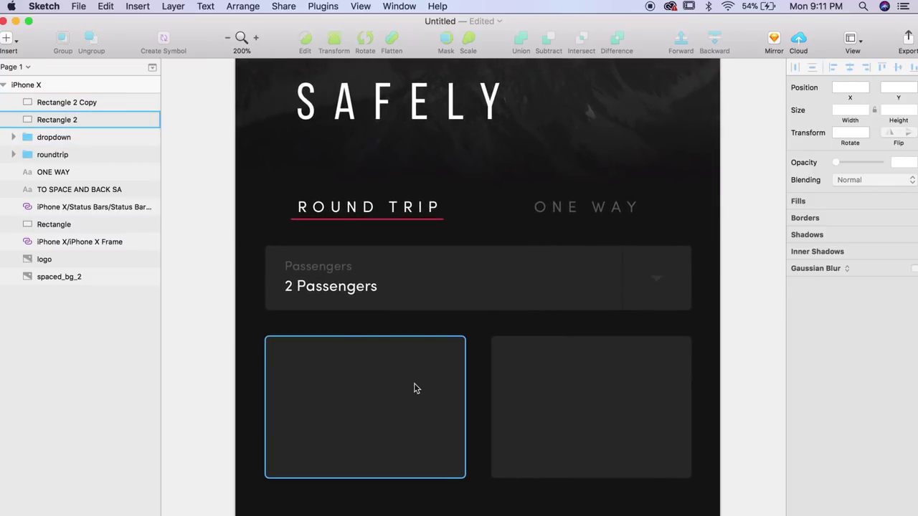
Add a centre-aligned 'SAN' text box over the left card.
{"action": "scroll", "coordinate": [316, 377], "scroll_direction": "left", "scroll_amount": 4}
{"action": "left_click_drag", "start_coordinate": [312, 379], "coordinate": [512, 447]}
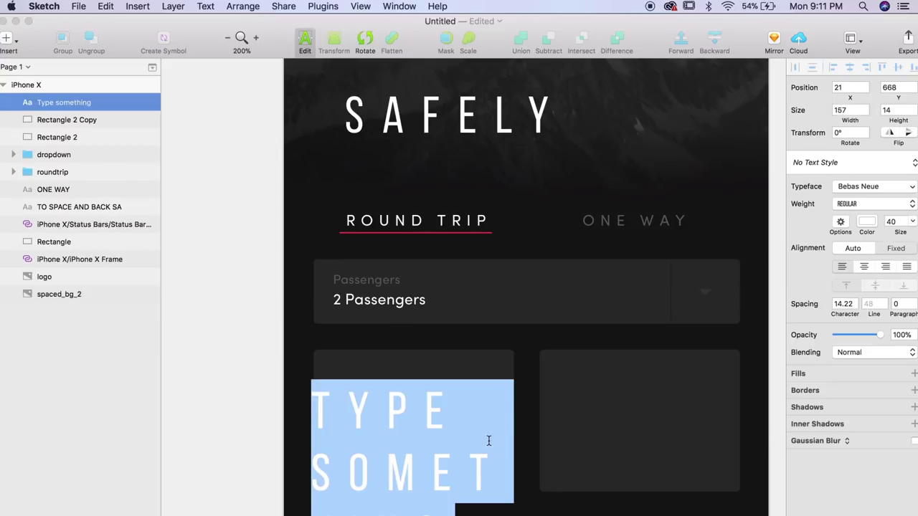
{"action": "type", "text": "SAN"}
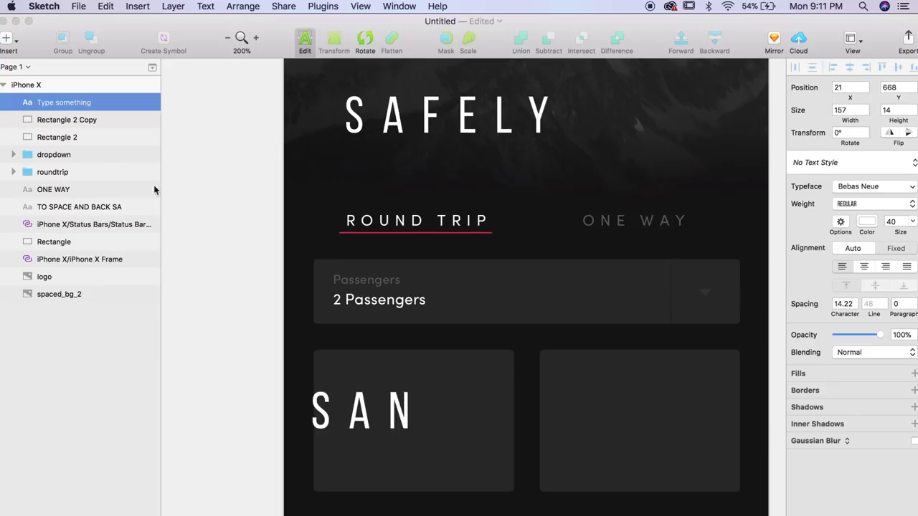
{"action": "key", "text": "Escape"}
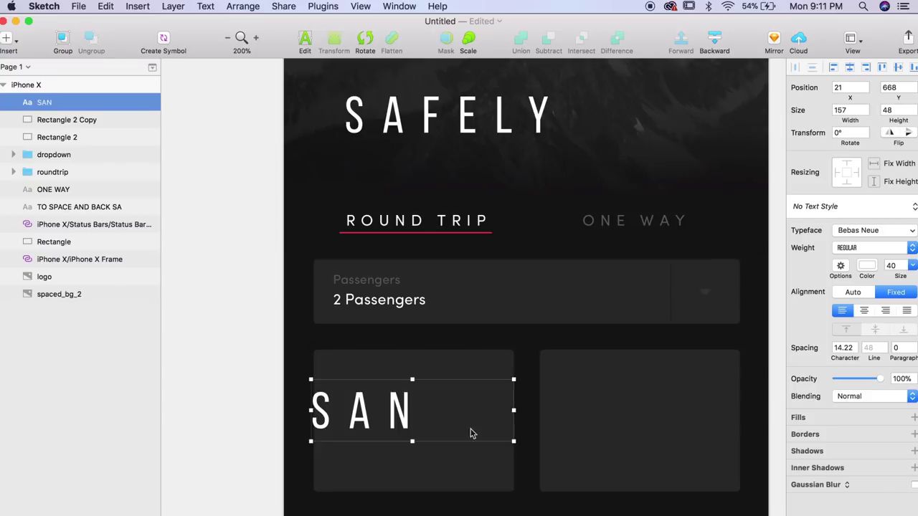
{"action": "left_click", "coordinate": [864, 311]}
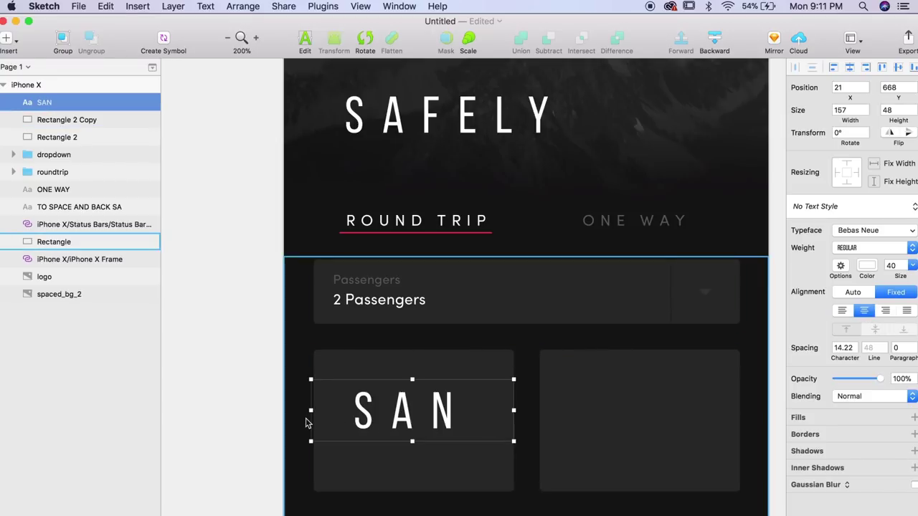
{"action": "left_click_drag", "start_coordinate": [310, 410], "coordinate": [313, 410]}
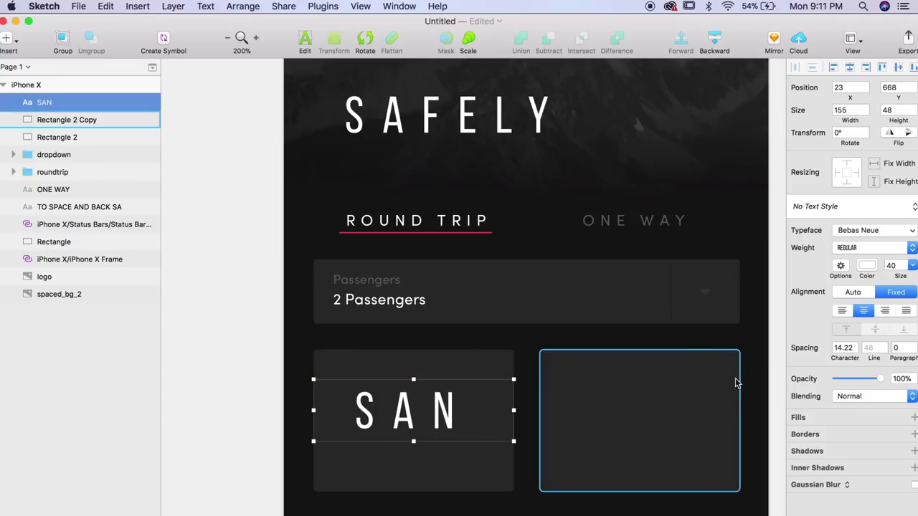
Set the SAN label to size 24 and move it into the card's upper half.
{"action": "left_click", "coordinate": [895, 265]}
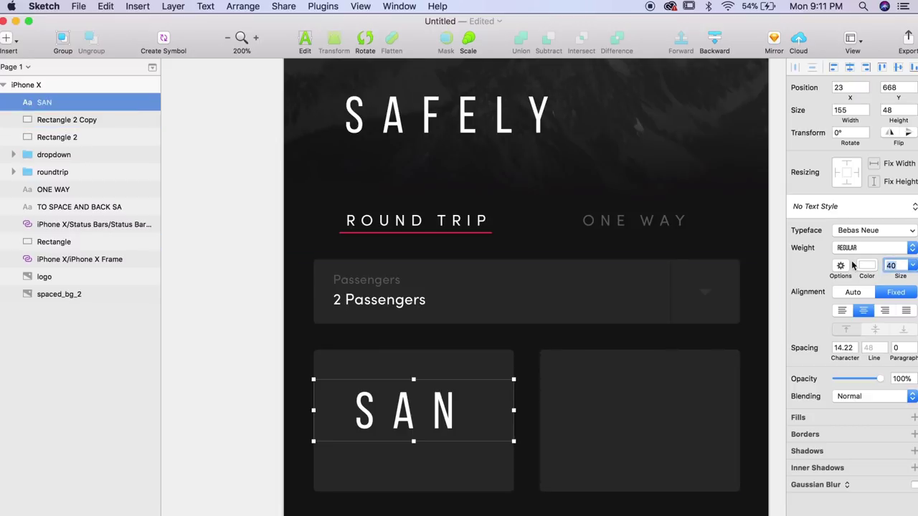
{"action": "type", "text": "18"}
{"action": "key", "text": "Return"}
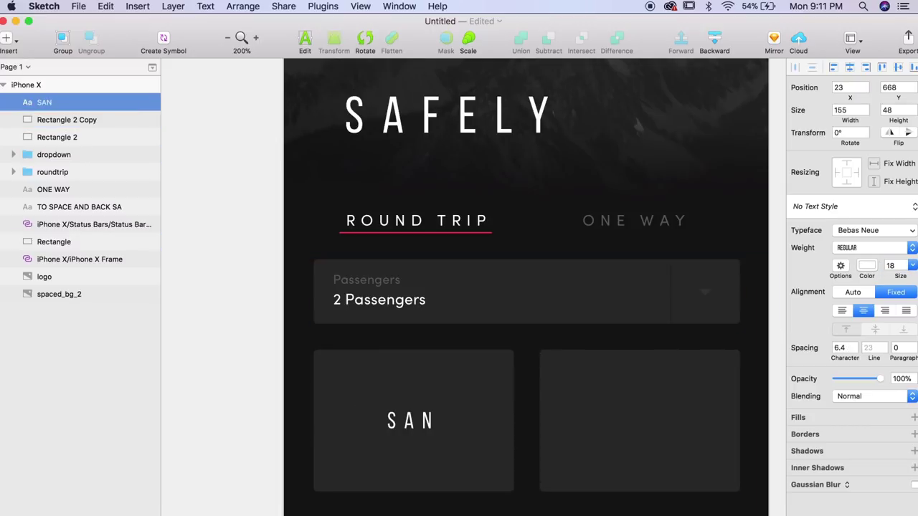
{"action": "left_click", "coordinate": [889, 266]}
{"action": "type", "text": "24"}
{"action": "key", "text": "Return"}
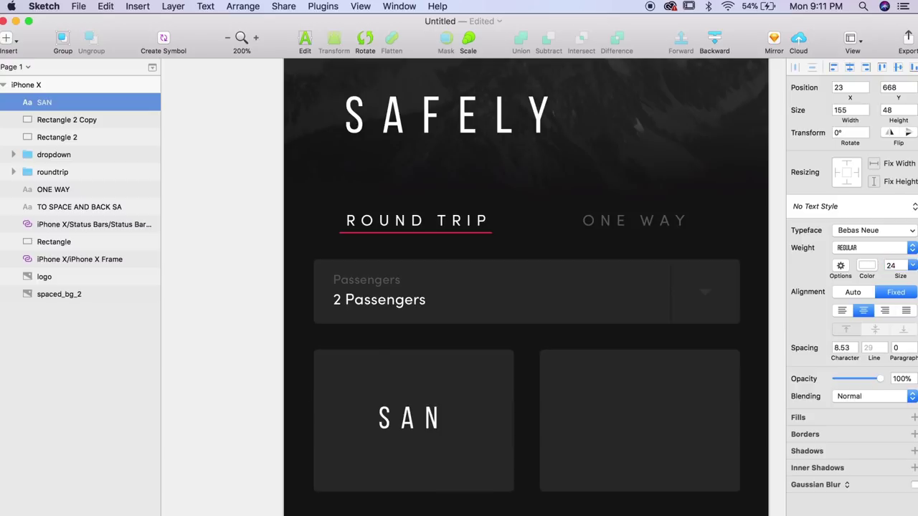
{"action": "left_click_drag", "start_coordinate": [425, 428], "coordinate": [429, 414]}
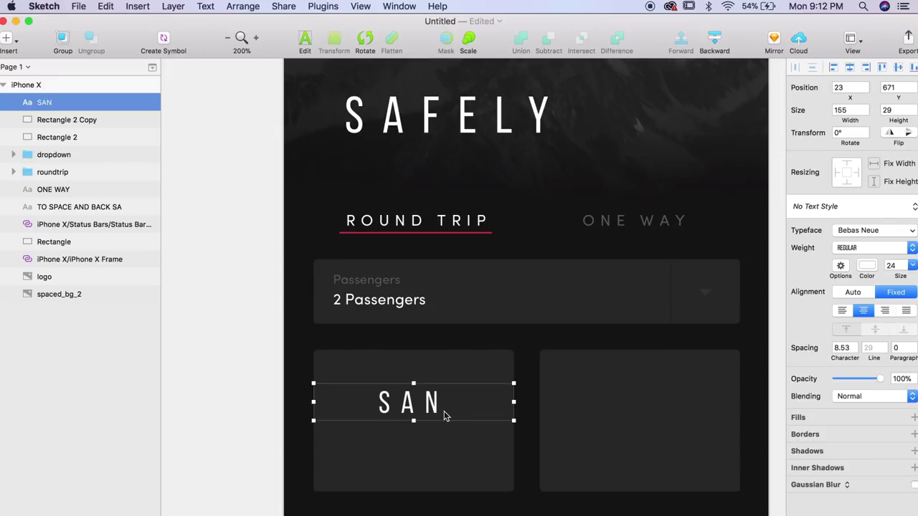
Place a centred copy of the Passengers label under SAN, retyped as 'SAN DIEGO, CA'.
{"action": "left_click", "coordinate": [385, 295]}
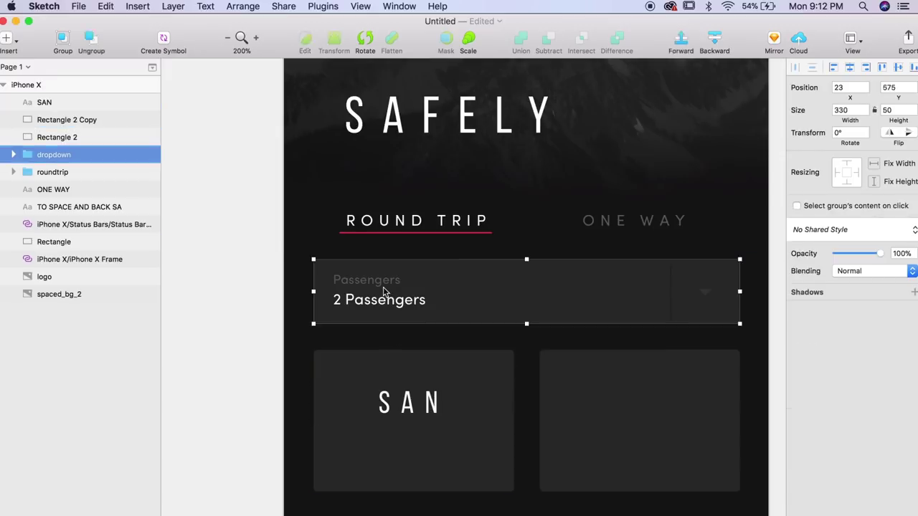
{"action": "double_click", "coordinate": [381, 283]}
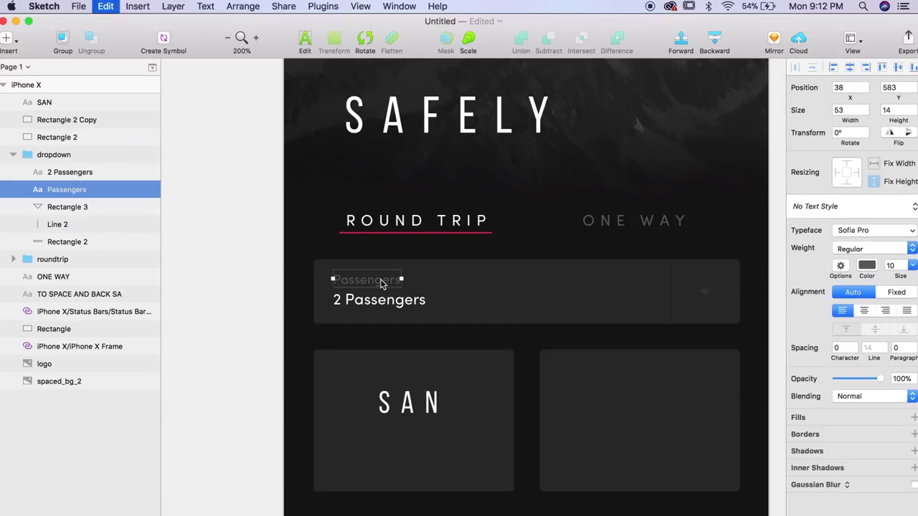
{"action": "left_click", "coordinate": [410, 423]}
{"action": "key", "text": "super+v"}
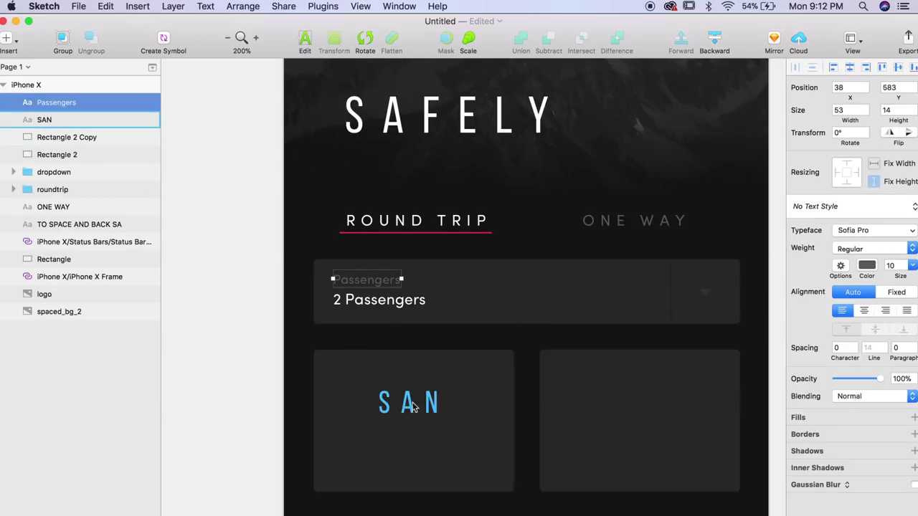
{"action": "left_click_drag", "start_coordinate": [381, 286], "coordinate": [428, 430]}
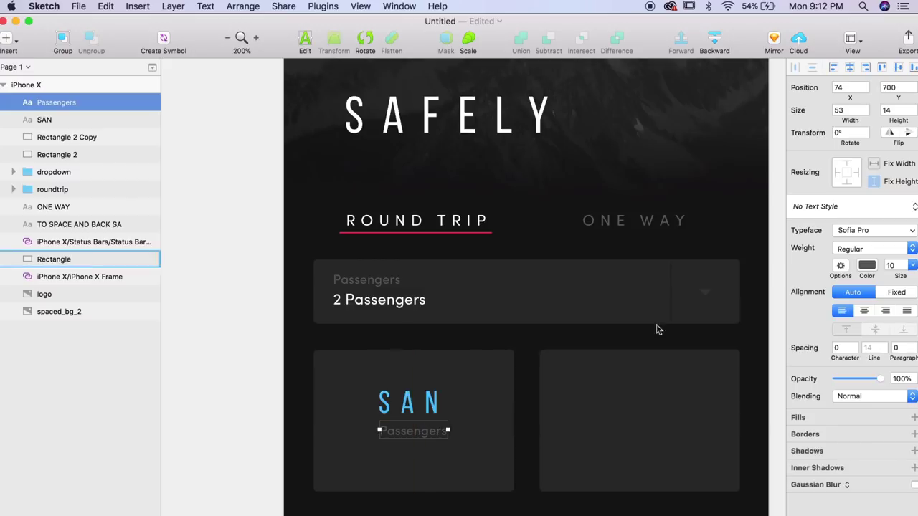
{"action": "left_click", "coordinate": [863, 310]}
{"action": "double_click", "coordinate": [422, 436]}
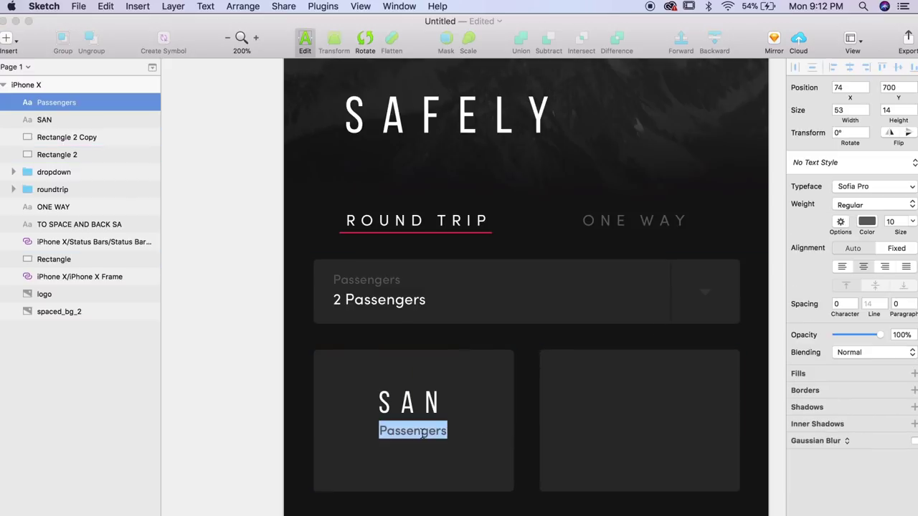
{"action": "type", "text": "SAN D"}
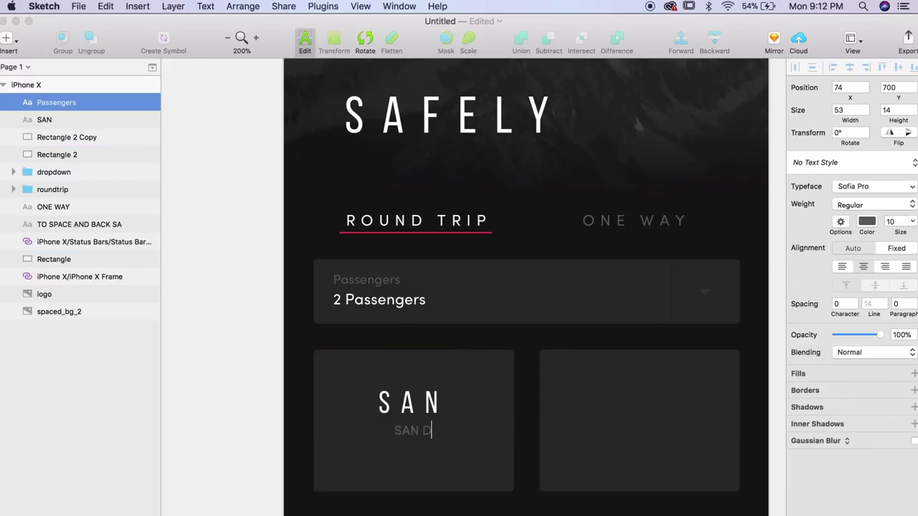
{"action": "type", "text": "IRGO, CA"}
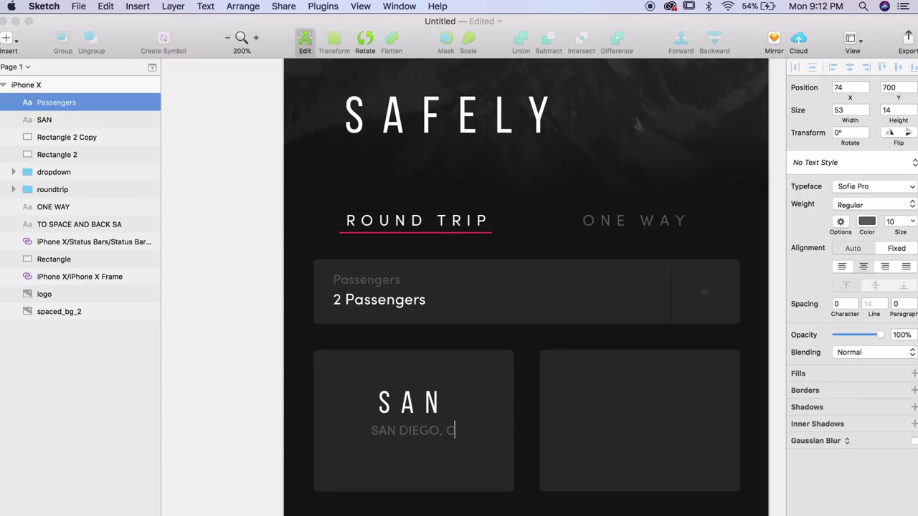
{"action": "key", "text": "Escape"}
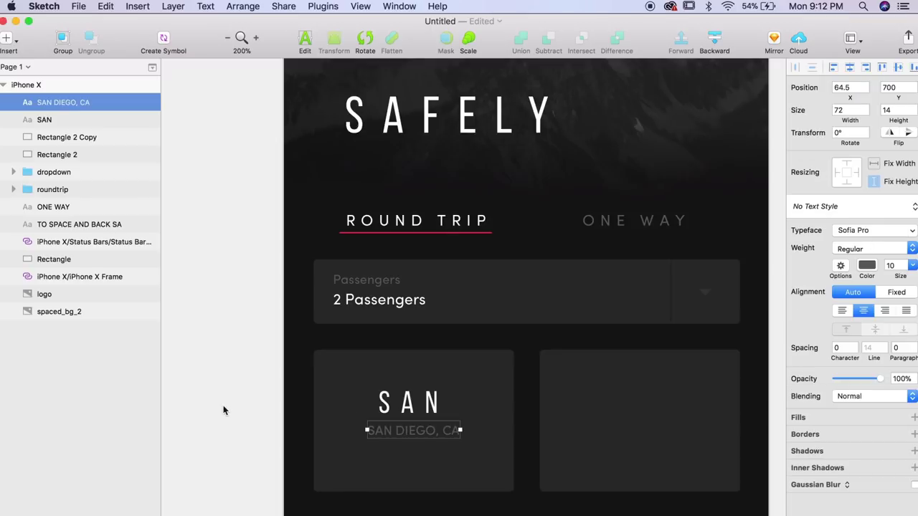
Set the SAN DIEGO, CA caption's character spacing to 5.
{"action": "key", "text": "super+plus"}
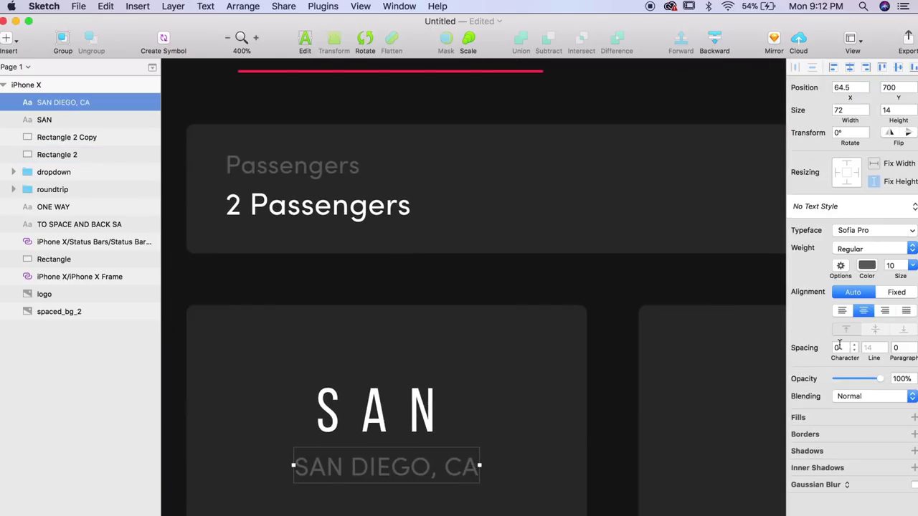
{"action": "left_click", "coordinate": [838, 347]}
{"action": "type", "text": "5"}
{"action": "key", "text": "Return"}
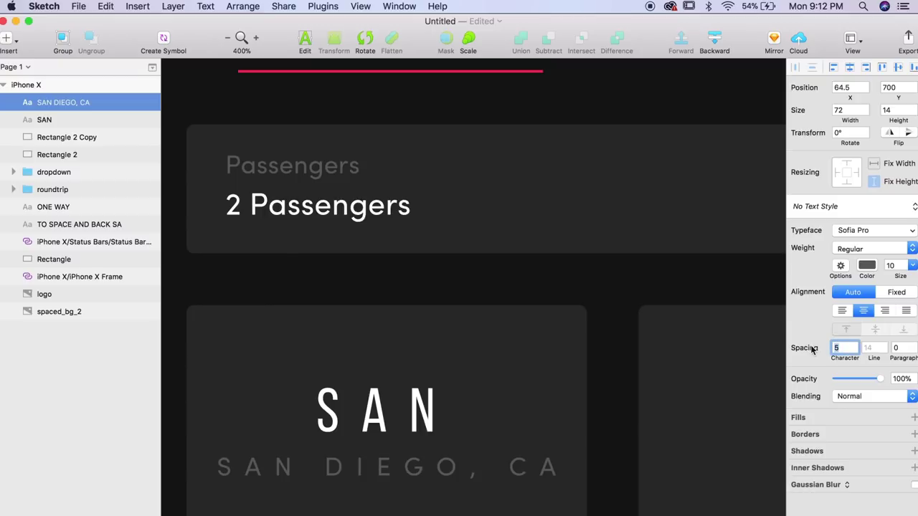
{"action": "key", "text": "Escape"}
{"action": "key", "text": "super+minus"}
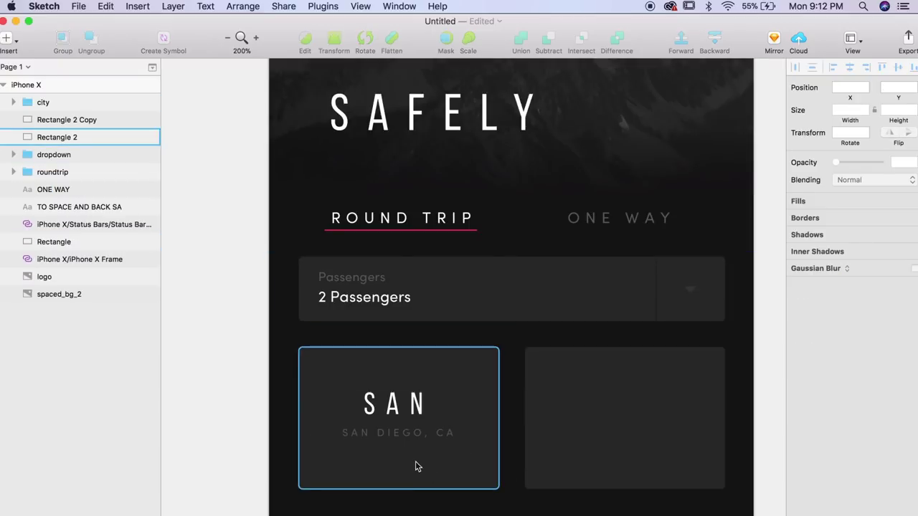
Draw a horizontal line across the bottom edge of the SAN card.
{"action": "scroll", "coordinate": [415, 461], "scroll_direction": "left", "scroll_amount": 3}
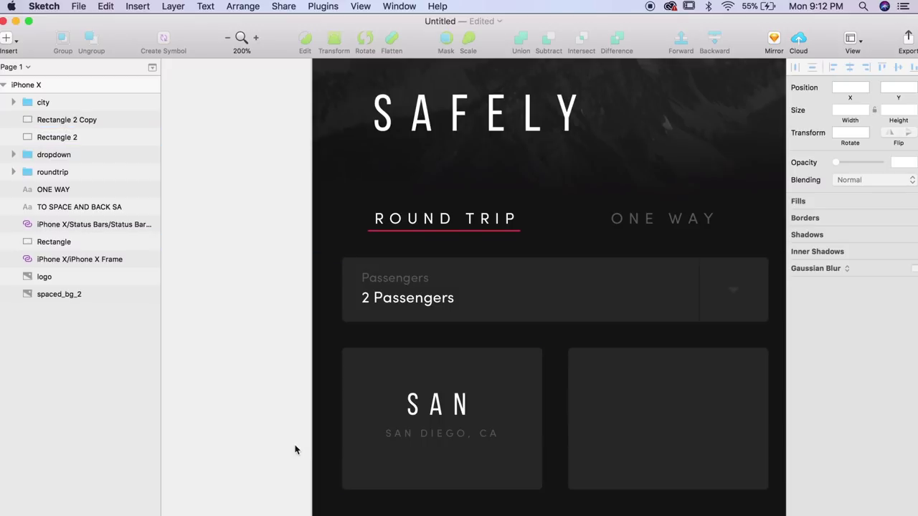
{"action": "scroll", "coordinate": [294, 449], "scroll_direction": "down", "scroll_amount": 2}
{"action": "key", "text": "super+plus"}
{"action": "scroll", "coordinate": [293, 450], "scroll_direction": "down", "scroll_amount": 4}
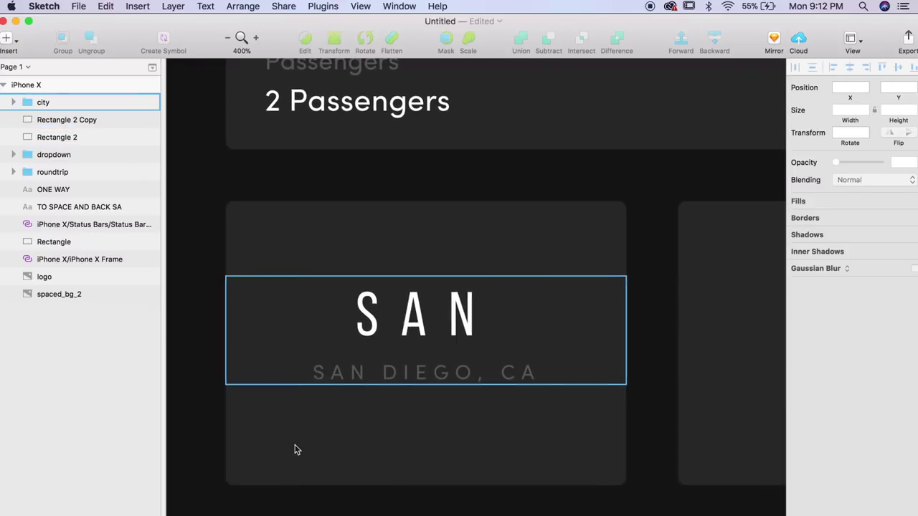
{"action": "scroll", "coordinate": [242, 213], "scroll_direction": "down", "scroll_amount": 2}
{"action": "scroll", "coordinate": [242, 213], "scroll_direction": "left", "scroll_amount": 2}
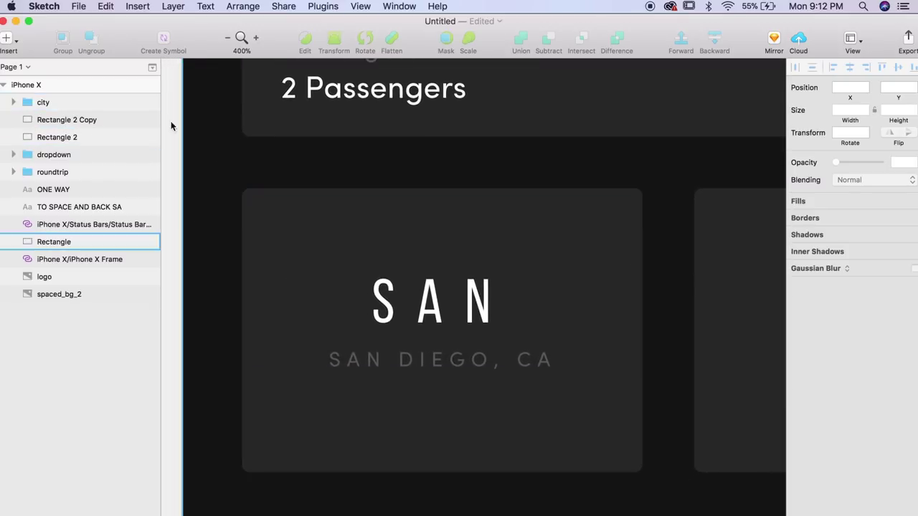
{"action": "left_click", "coordinate": [137, 5]}
{"action": "mouse_move", "coordinate": [227, 36]}
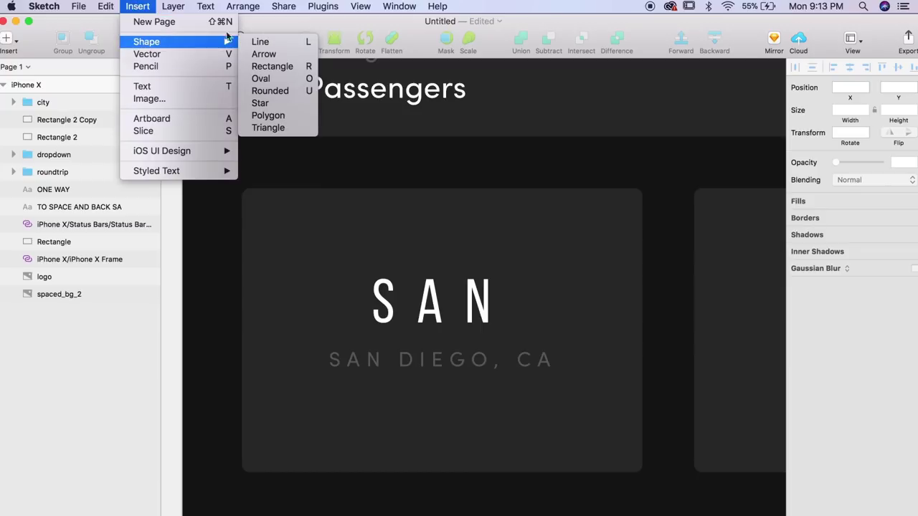
{"action": "left_click", "coordinate": [259, 41]}
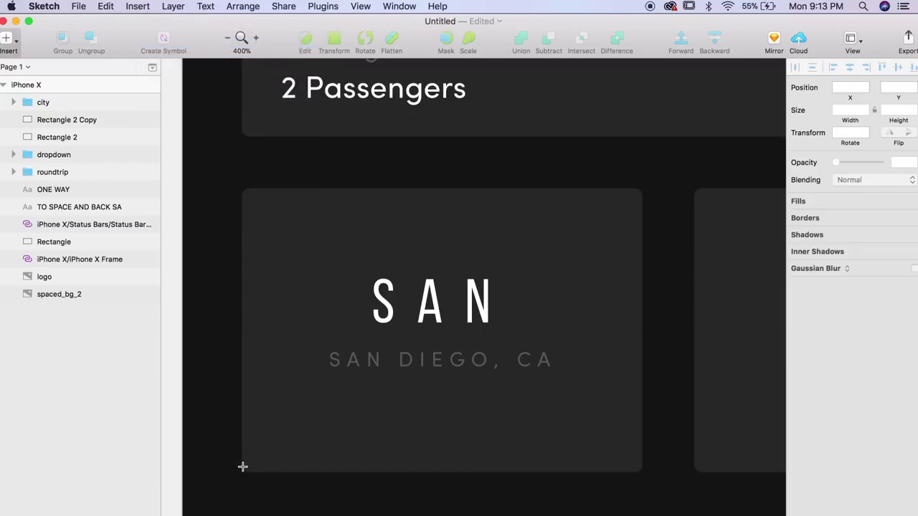
{"action": "left_click_drag", "start_coordinate": [242, 467], "coordinate": [635, 465]}
{"action": "key", "text": "super+minus"}
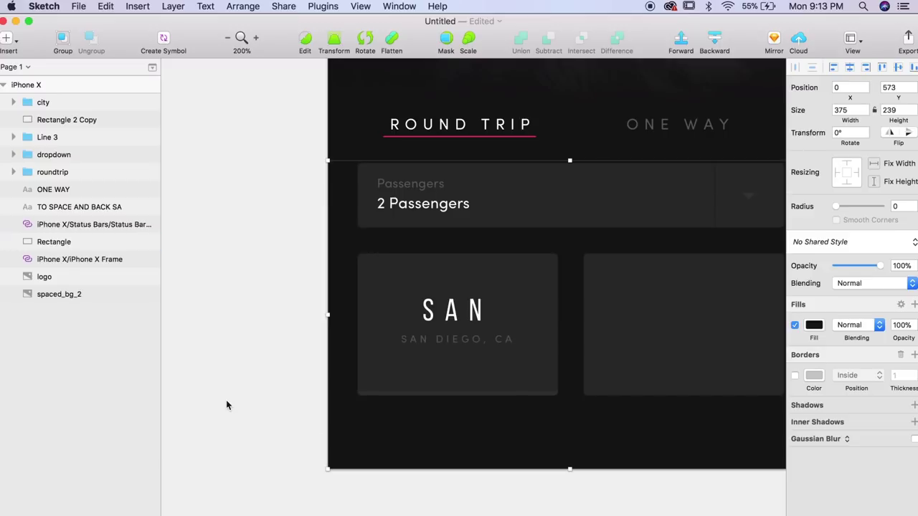
{"action": "left_click", "coordinate": [226, 400]}
{"action": "key", "text": "super+minus"}
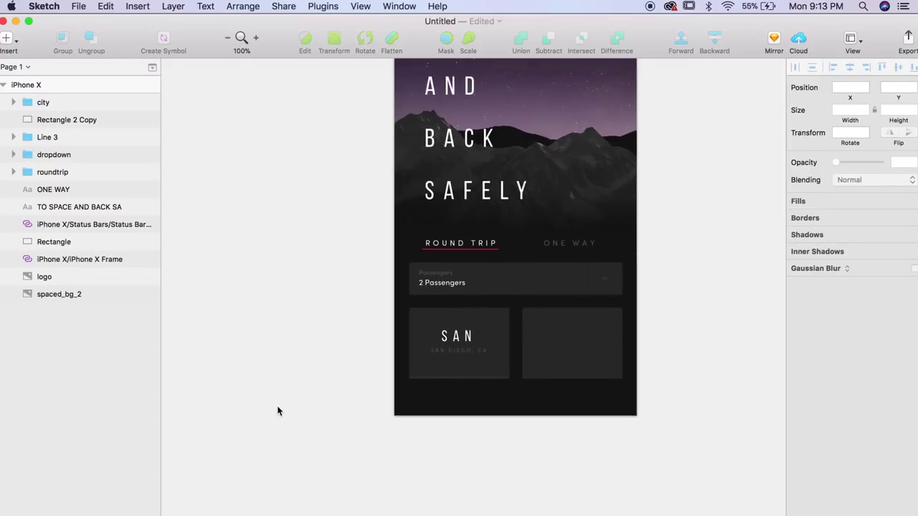
{"action": "key", "text": "super+plus"}
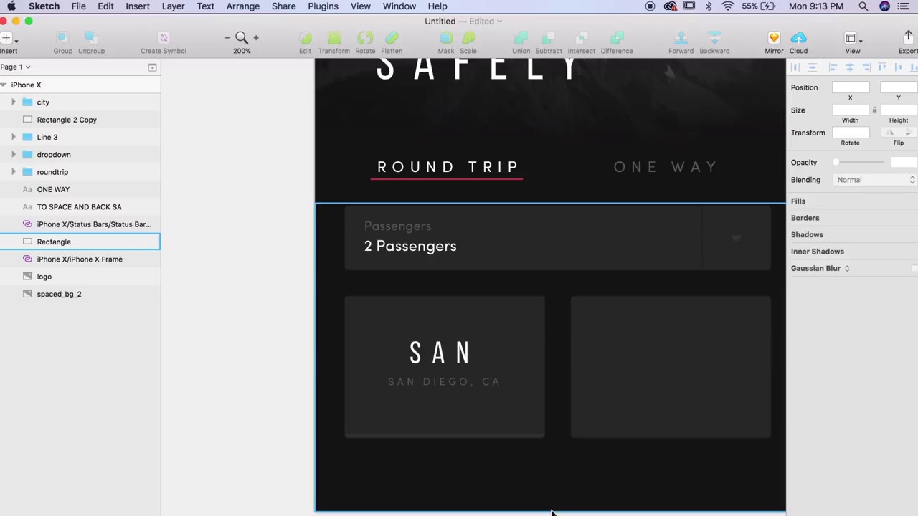
Tighten the SAN text's letter spacing slightly.
{"action": "double_click", "coordinate": [456, 366]}
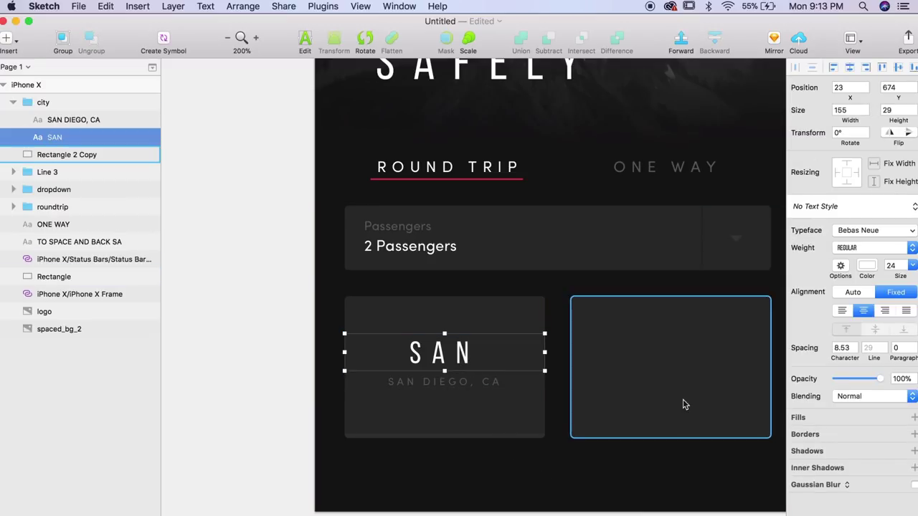
{"action": "left_click", "coordinate": [854, 350]}
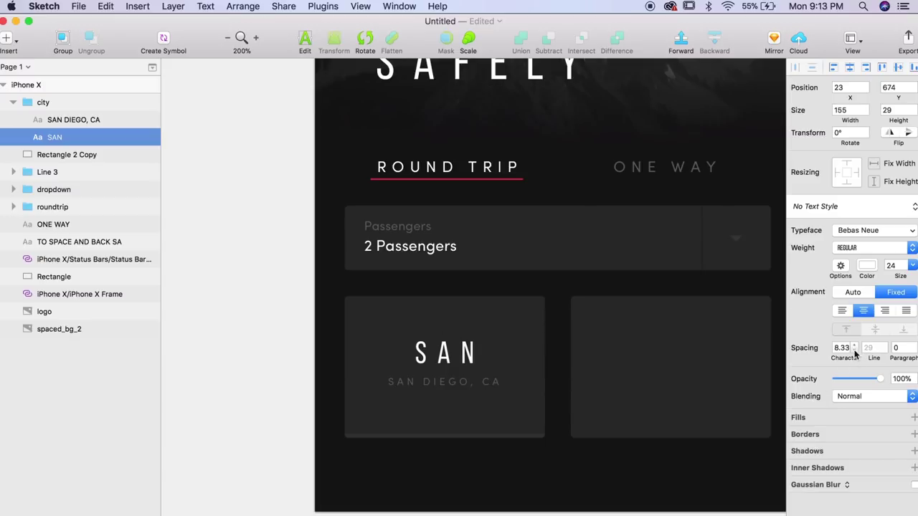
{"action": "left_click", "coordinate": [855, 351]}
{"action": "left_click", "coordinate": [854, 351]}
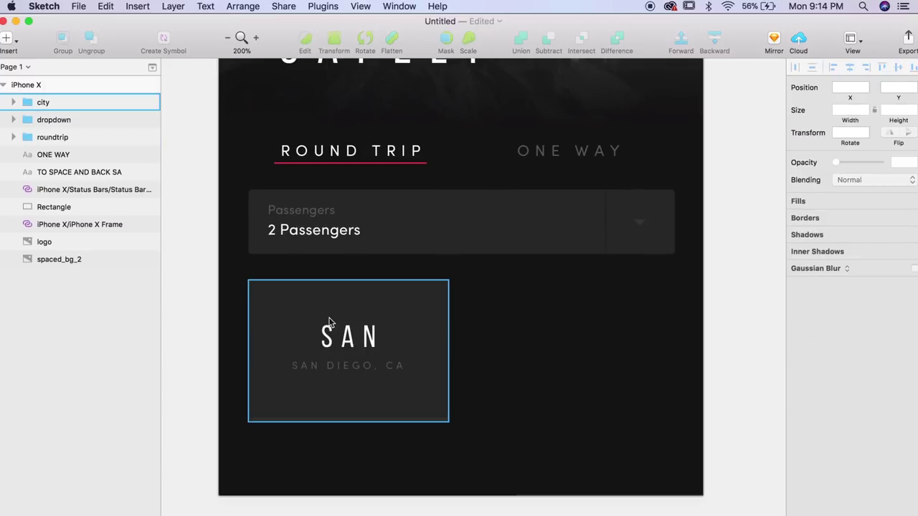
Convert the city card group into a symbol named 'city'.
{"action": "left_click", "coordinate": [348, 336]}
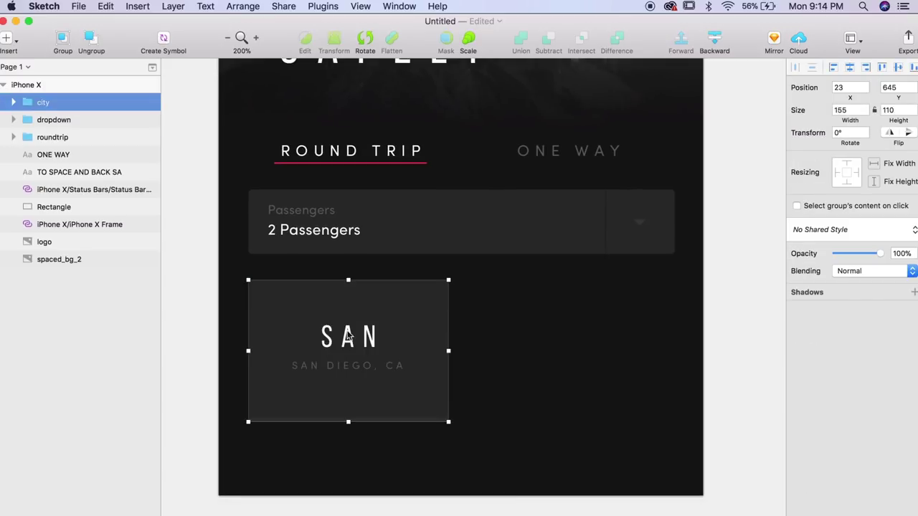
{"action": "right_click", "coordinate": [347, 335]}
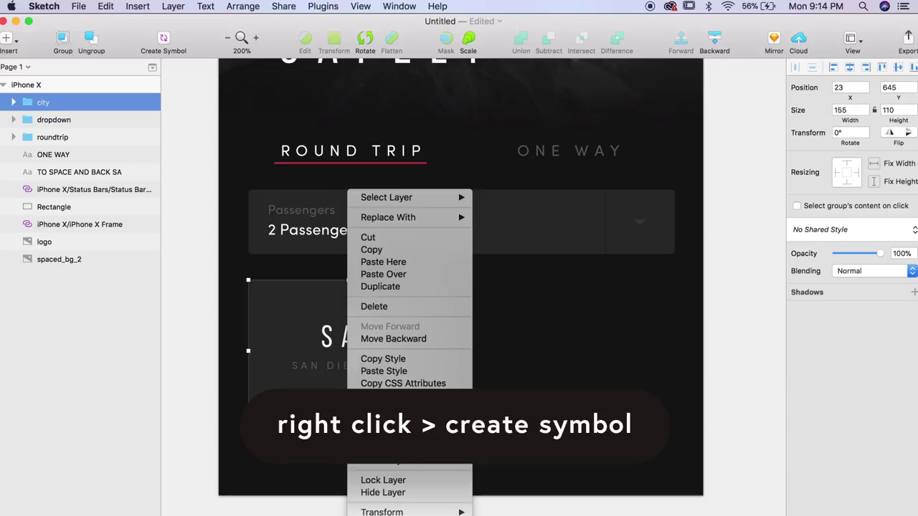
{"action": "left_click", "coordinate": [412, 468]}
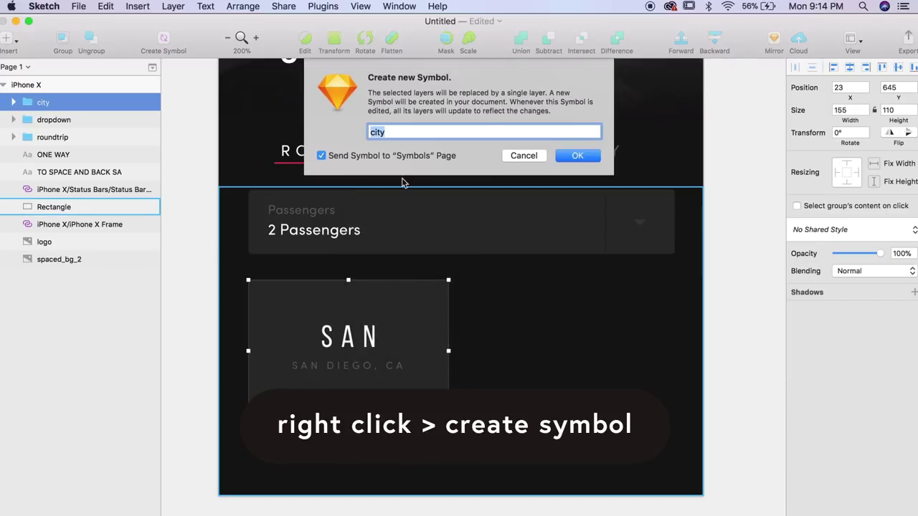
{"action": "left_click", "coordinate": [578, 157]}
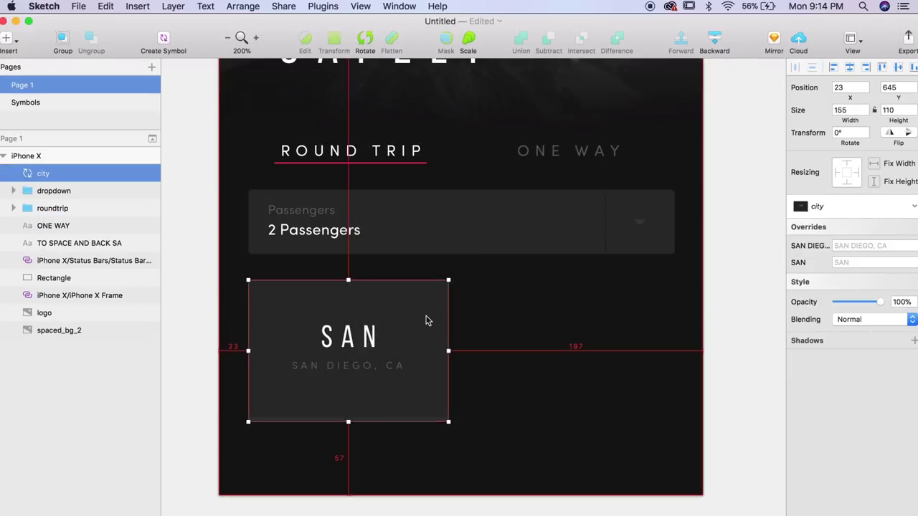
Duplicate the city card to the right of the original.
{"action": "left_click_drag", "start_coordinate": [415, 321], "coordinate": [643, 306]}
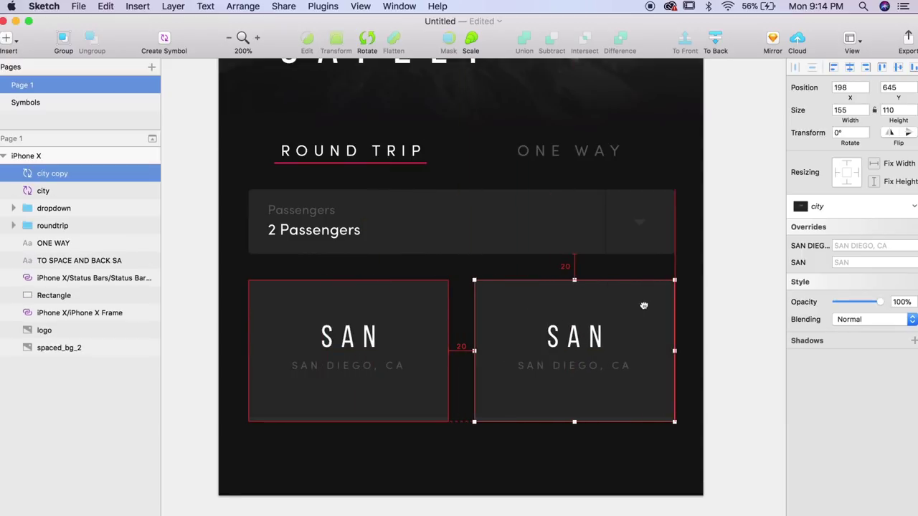
{"action": "left_click", "coordinate": [723, 308]}
{"action": "left_click", "coordinate": [643, 332]}
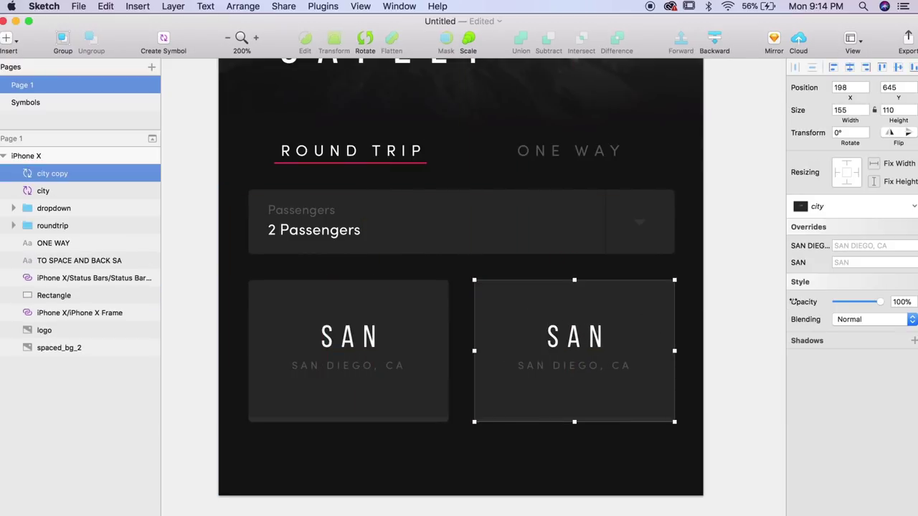
Override the copy's texts to read MOON and THE MOON, COSMOS.
{"action": "left_click", "coordinate": [838, 262]}
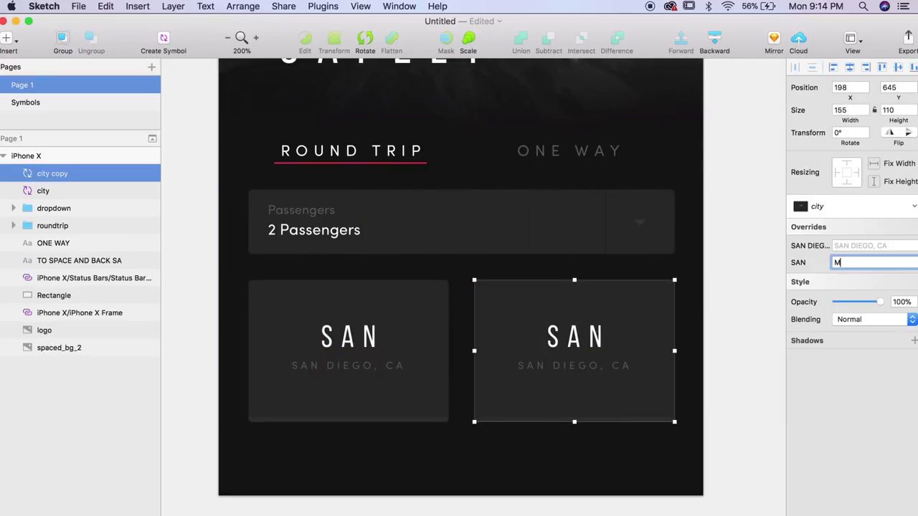
{"action": "key", "text": "Return"}
{"action": "left_click", "coordinate": [839, 246]}
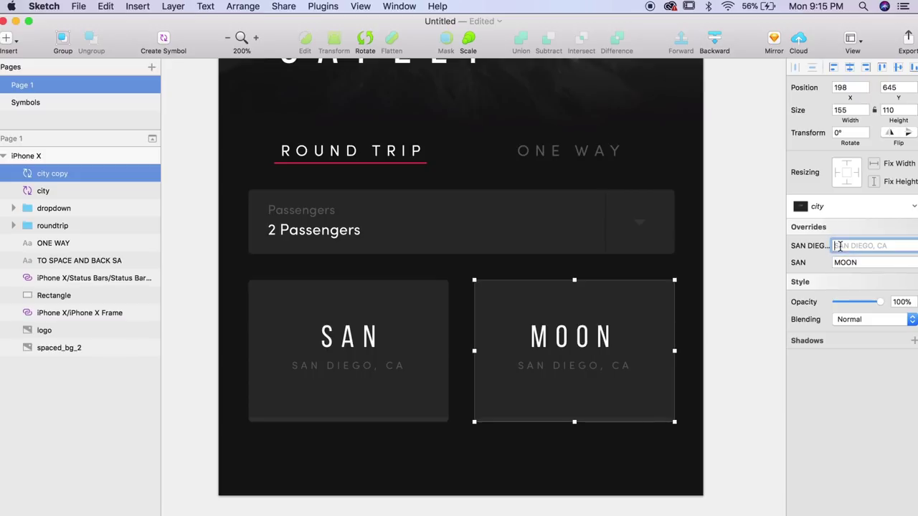
{"action": "type", "text": "THE MOON, COSMOS"}
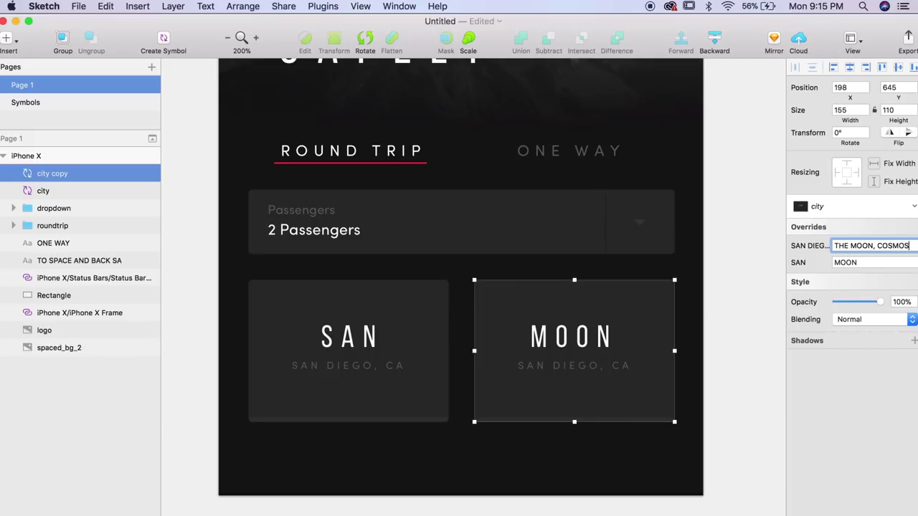
{"action": "key", "text": "Return"}
{"action": "left_click", "coordinate": [743, 311]}
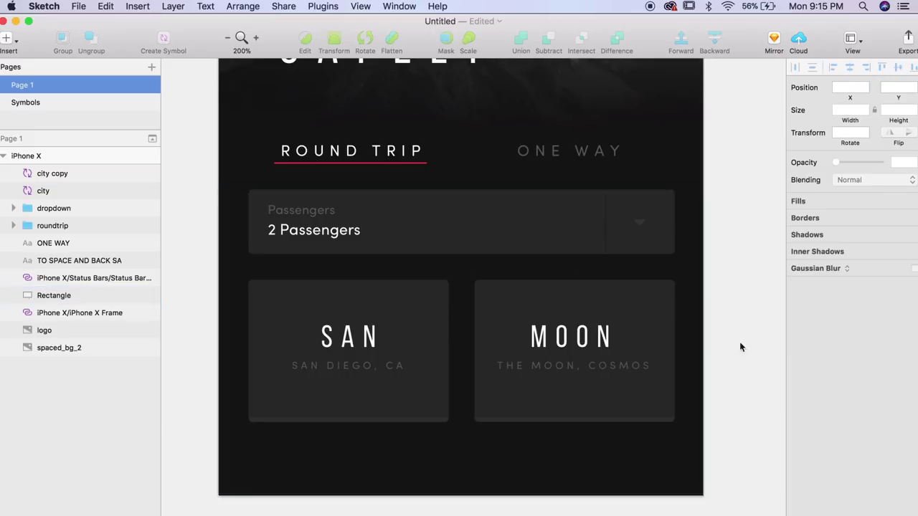
{"action": "scroll", "coordinate": [717, 337], "scroll_direction": "up", "scroll_amount": 2}
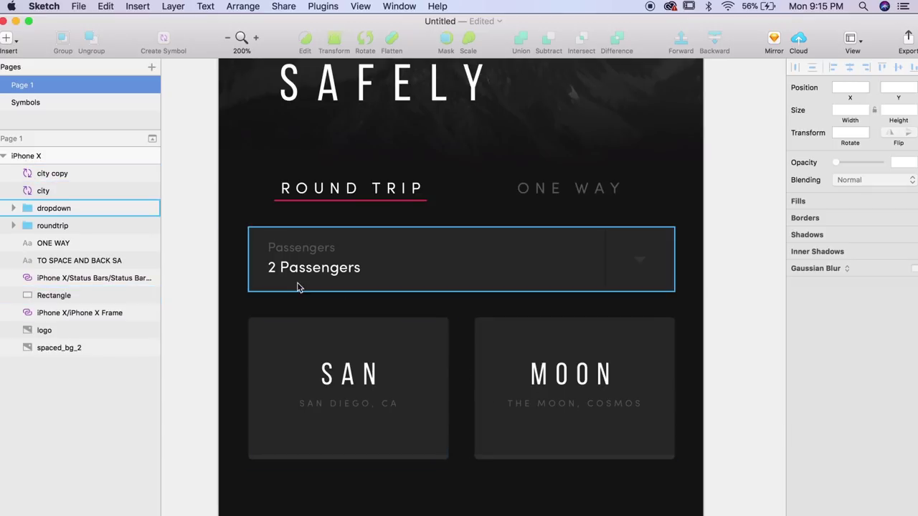
Draw a 40 × 40 circle centred between the SAN and MOON cards.
{"action": "left_click", "coordinate": [142, 7]}
{"action": "mouse_move", "coordinate": [143, 39]}
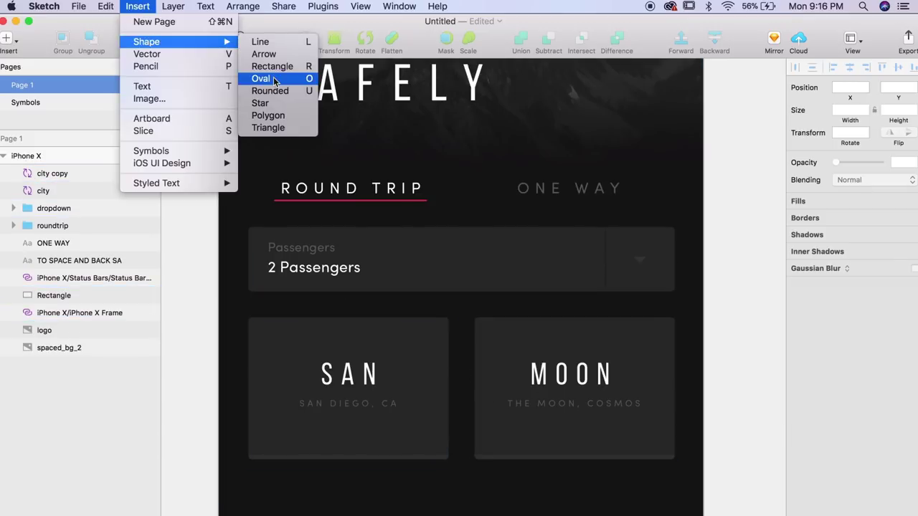
{"action": "left_click", "coordinate": [283, 76]}
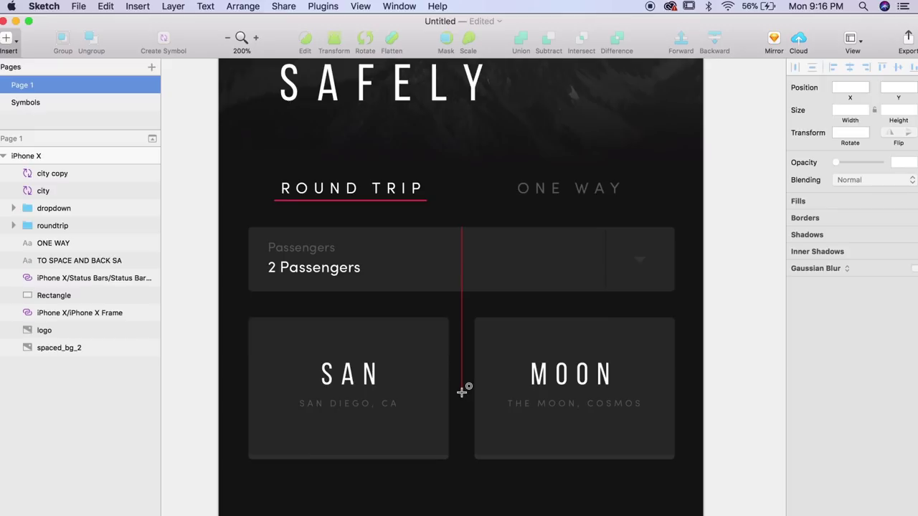
{"action": "mouse_move", "coordinate": [462, 392]}
{"action": "left_mouse_down"}
{"action": "mouse_move", "coordinate": [486, 367]}
{"action": "mouse_move", "coordinate": [466, 395]}
{"action": "left_mouse_up"}
{"action": "key", "text": "alt"}
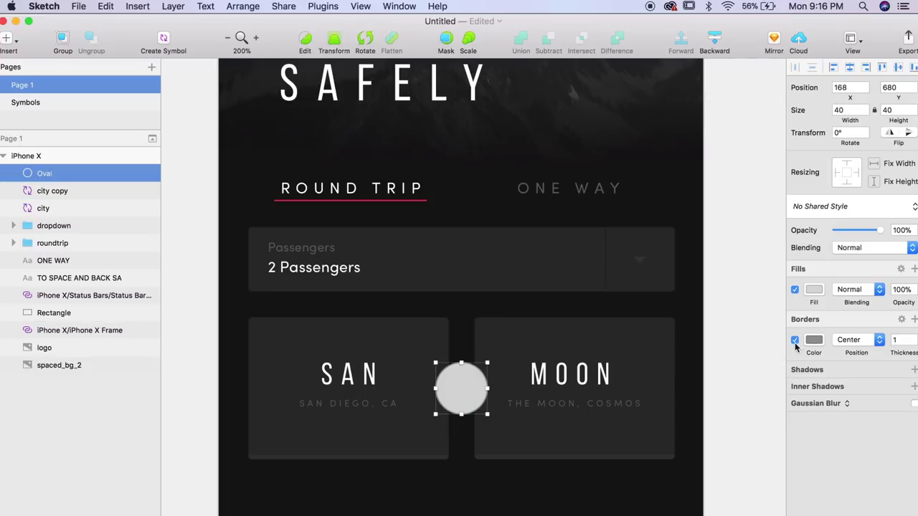
Remove the circle's border and fill it with the cards' dark grey.
{"action": "left_click", "coordinate": [795, 341]}
{"action": "left_click", "coordinate": [814, 294]}
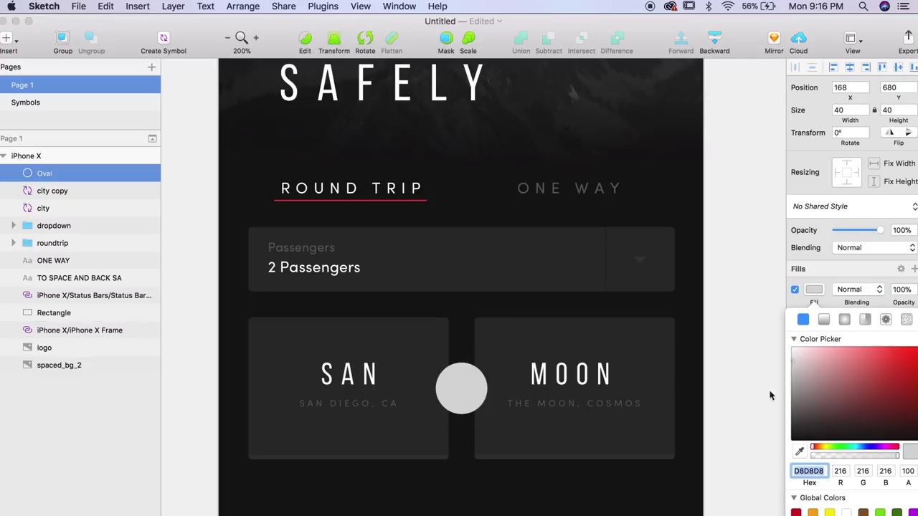
{"action": "left_click", "coordinate": [800, 450]}
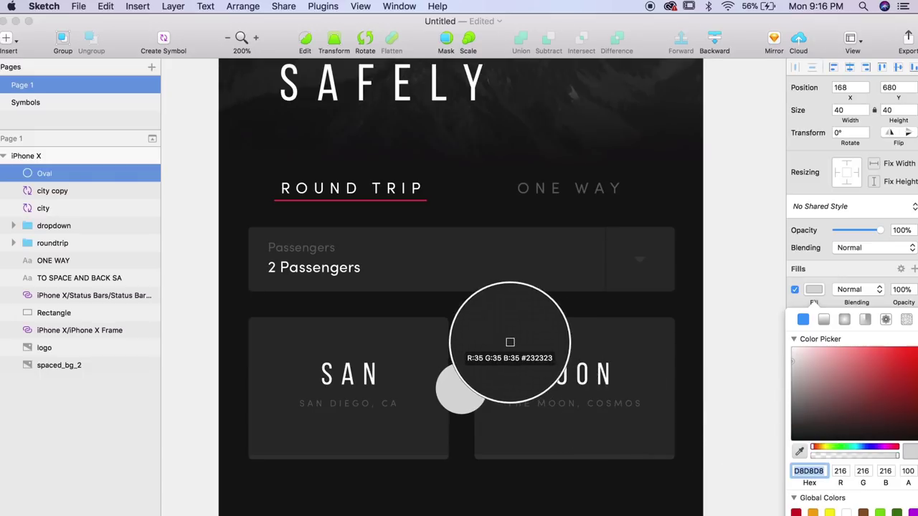
{"action": "left_click", "coordinate": [509, 348]}
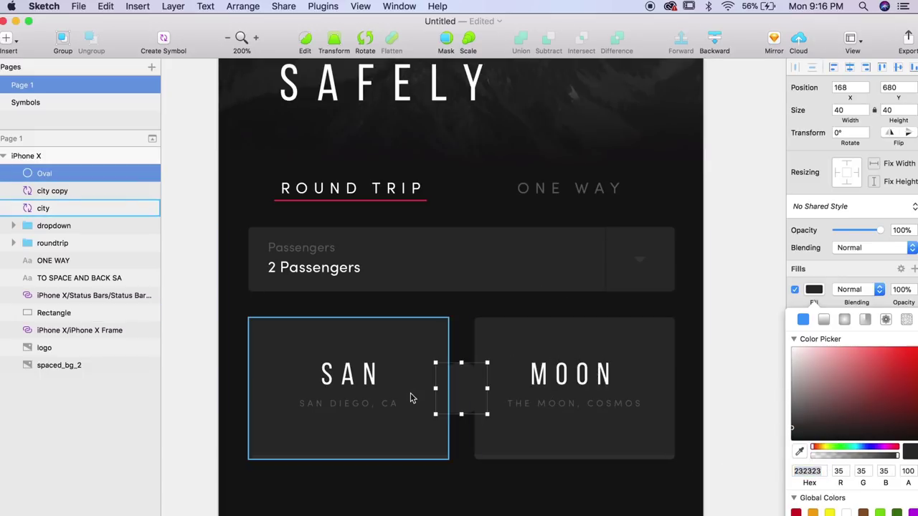
{"action": "left_click", "coordinate": [714, 344]}
{"action": "left_click", "coordinate": [328, 354]}
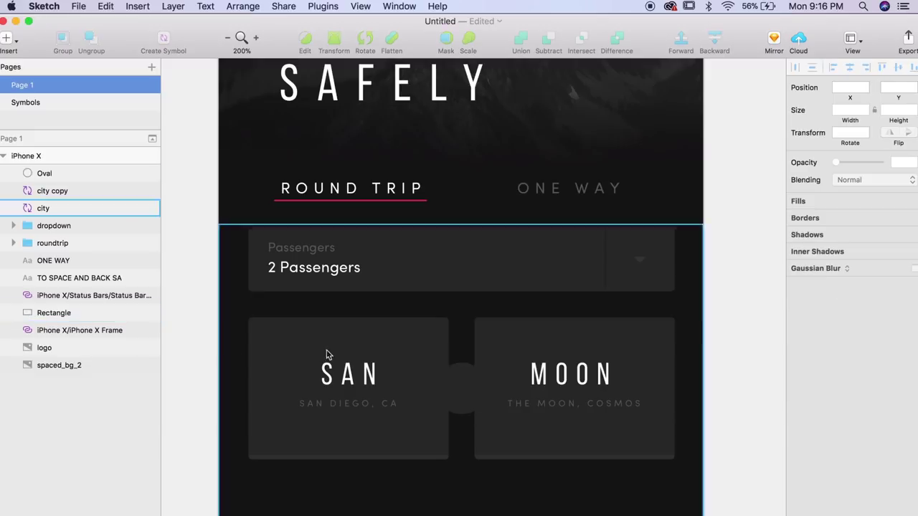
{"action": "left_click", "coordinate": [465, 373]}
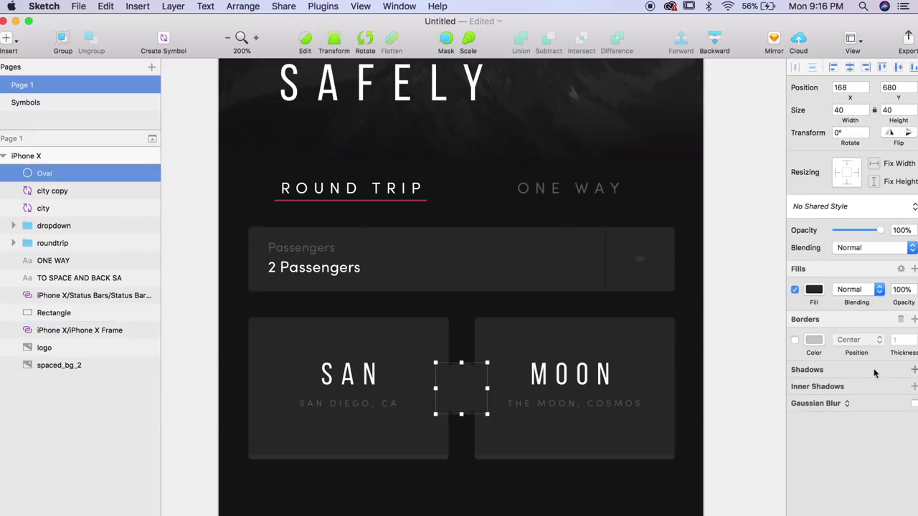
Give the circle a drop shadow with blur 30.
{"action": "left_click", "coordinate": [913, 369]}
{"action": "left_click", "coordinate": [878, 390]}
{"action": "type", "text": "80"}
{"action": "key", "text": "Return"}
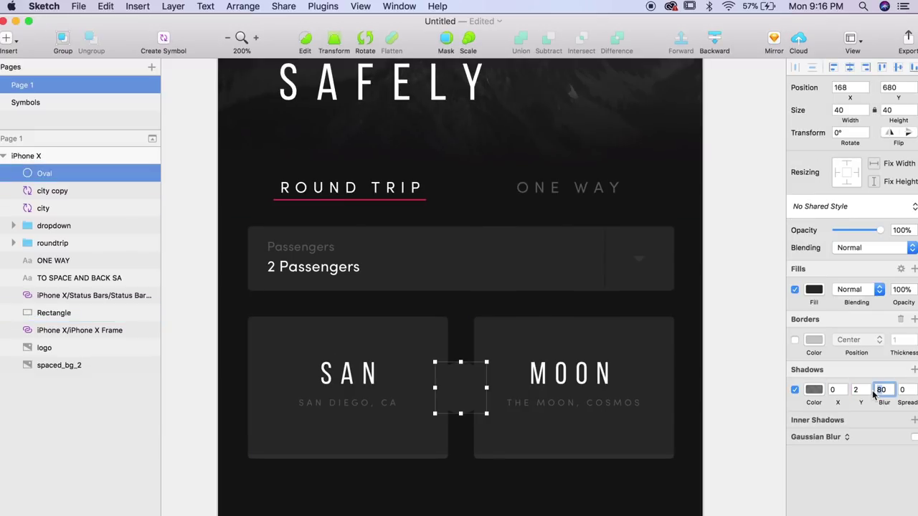
{"action": "type", "text": "30"}
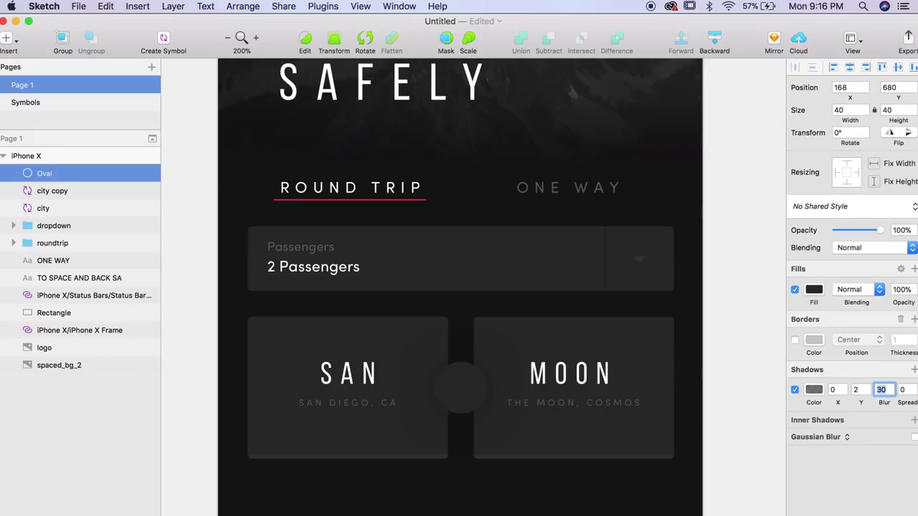
Make the circle's shadow colour more opaque.
{"action": "left_click", "coordinate": [814, 389]}
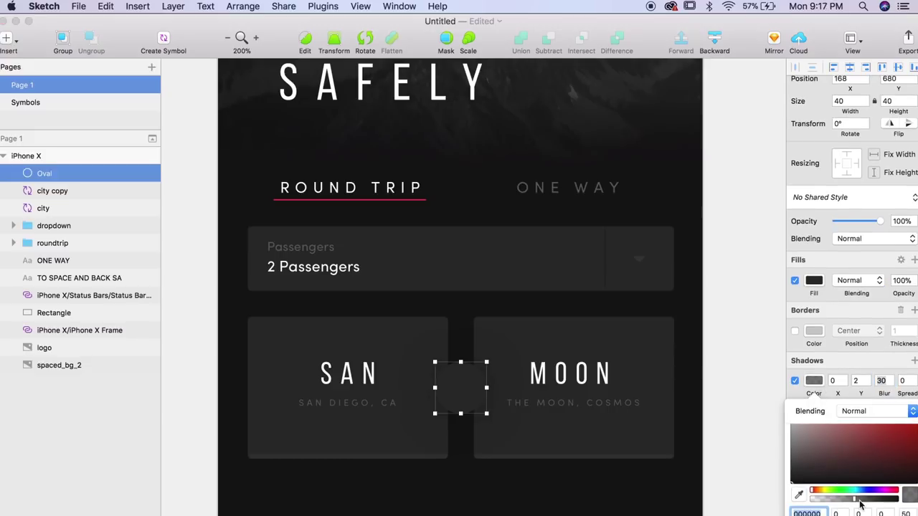
{"action": "left_click", "coordinate": [860, 504]}
{"action": "left_click_drag", "start_coordinate": [863, 504], "coordinate": [867, 504]}
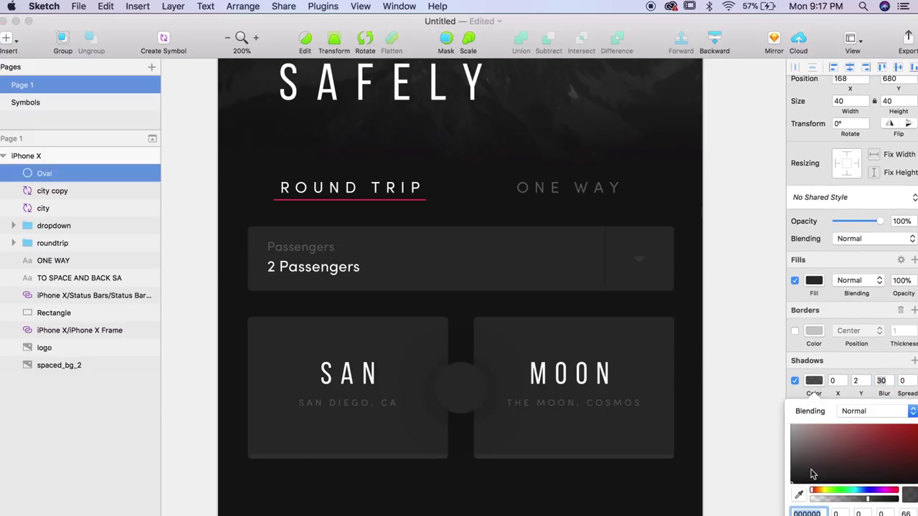
{"action": "left_click", "coordinate": [754, 440]}
{"action": "left_click", "coordinate": [741, 430]}
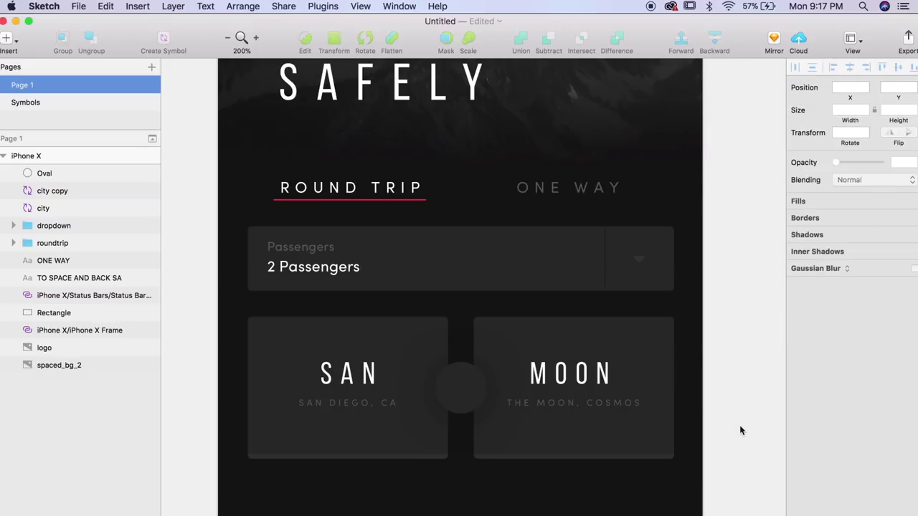
{"action": "key", "text": "z"}
{"action": "scroll", "coordinate": [733, 390], "scroll_direction": "down", "scroll_amount": 2}
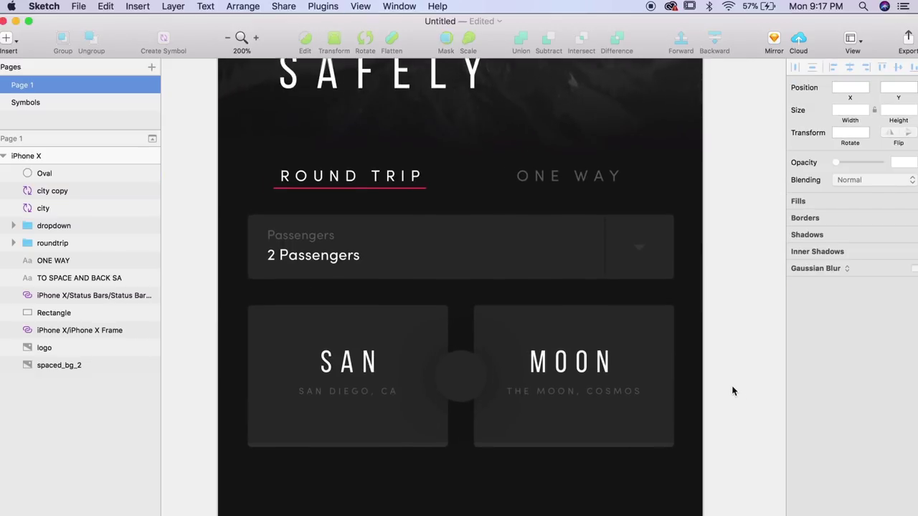
{"action": "left_click", "coordinate": [469, 375]}
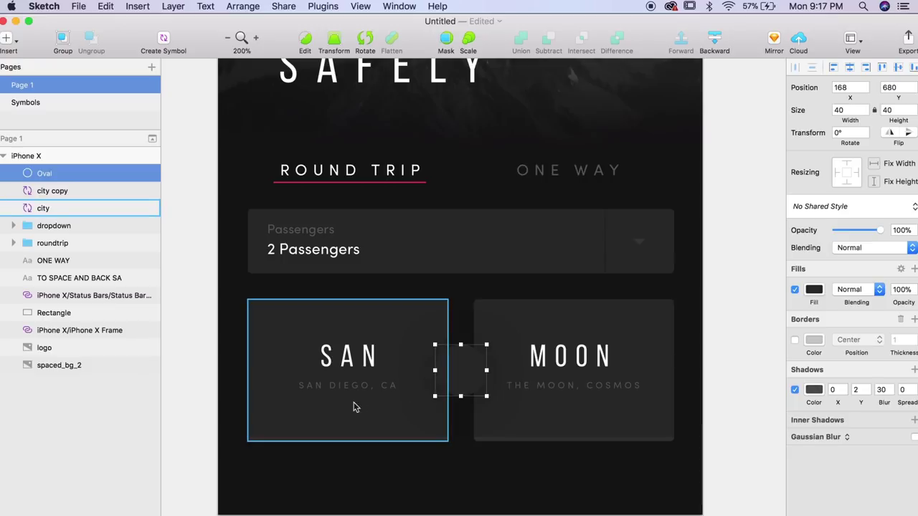
{"action": "left_click", "coordinate": [747, 349]}
{"action": "scroll", "coordinate": [747, 350], "scroll_direction": "down", "scroll_amount": 1}
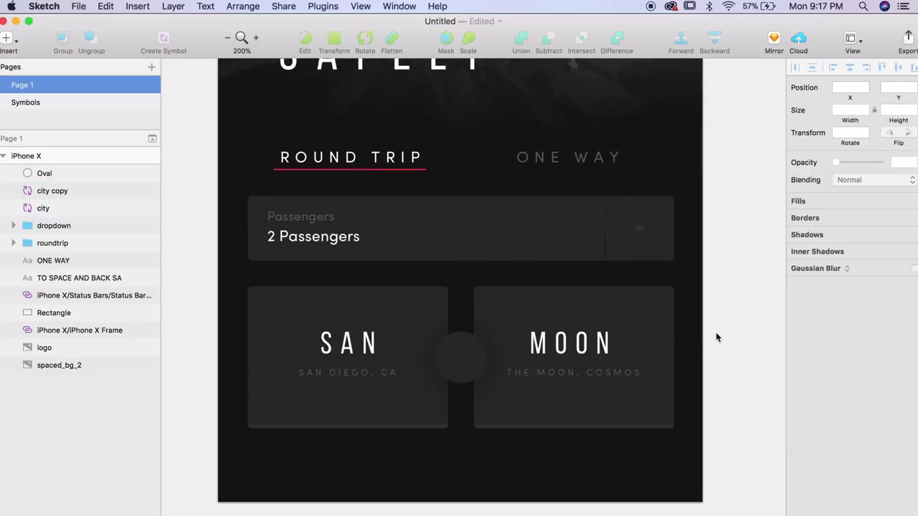
Paste the arrow icon between the cards and add a second copy flipped to point left.
{"action": "scroll", "coordinate": [716, 337], "scroll_direction": "down", "scroll_amount": 3}
{"action": "scroll", "coordinate": [715, 337], "scroll_direction": "up", "scroll_amount": 1}
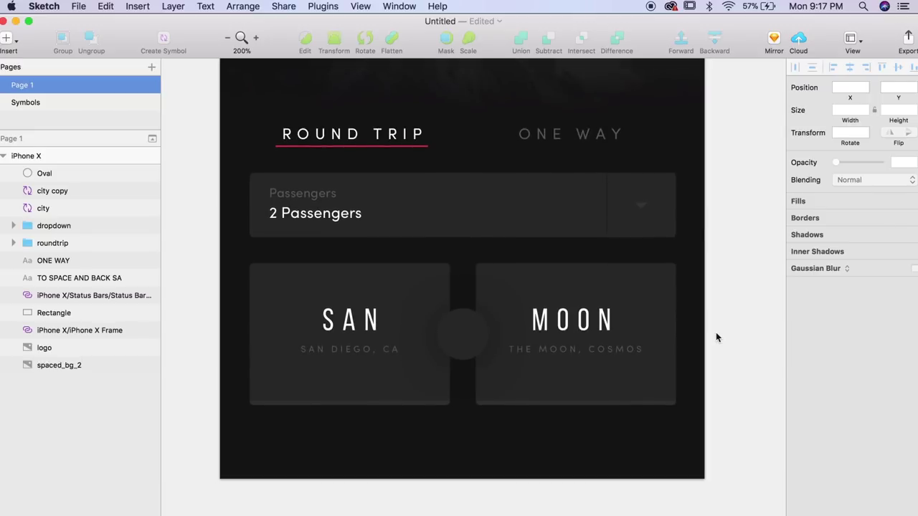
{"action": "key", "text": "super+v"}
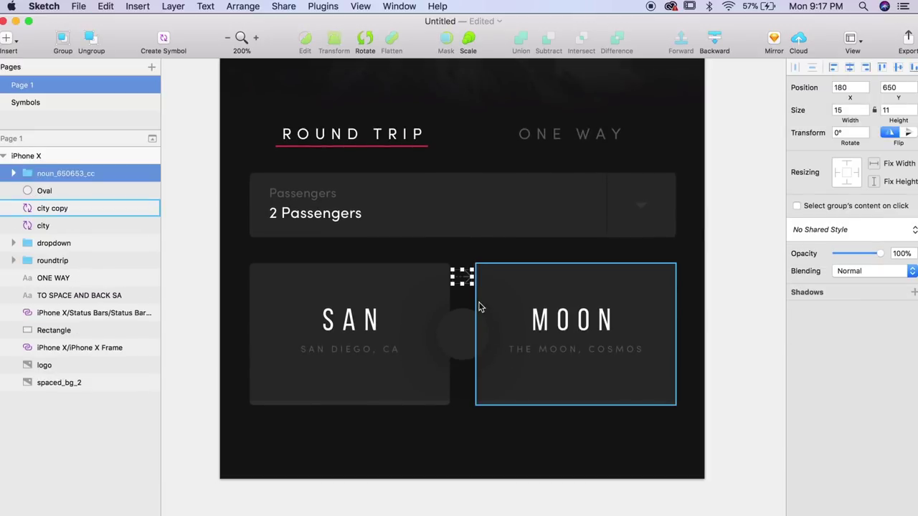
{"action": "key", "text": "super+plus"}
{"action": "left_click_drag", "start_coordinate": [462, 236], "coordinate": [468, 372]}
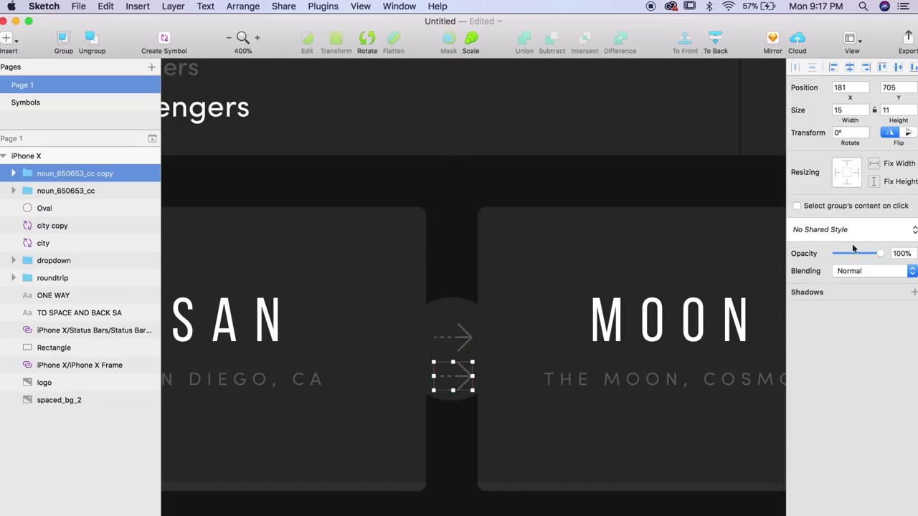
{"action": "key", "text": "alt"}
{"action": "left_click", "coordinate": [892, 135]}
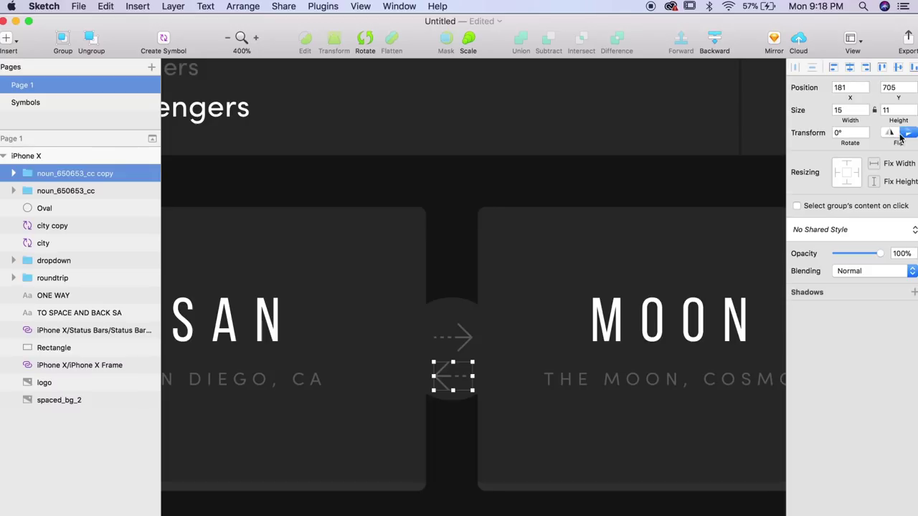
{"action": "key", "text": "super+minus"}
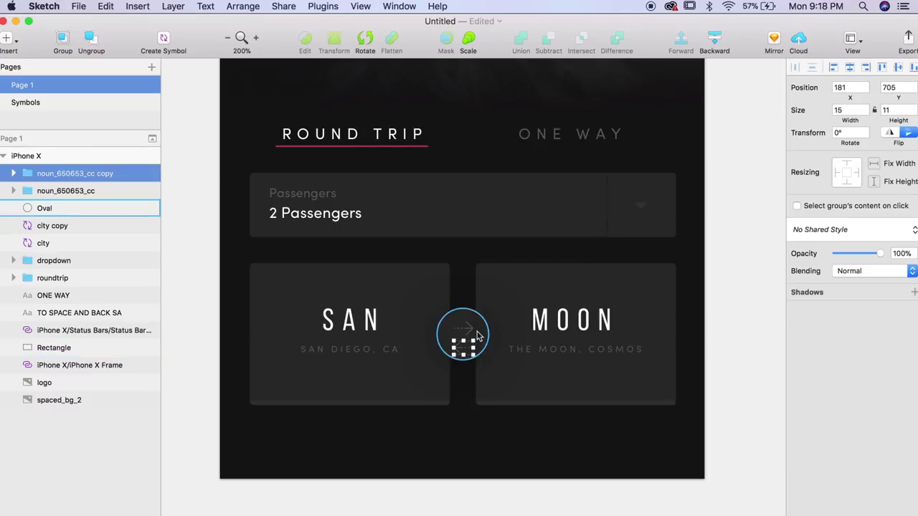
Select the pair of arrow icons between the SAN and MOON cards.
{"action": "left_click", "coordinate": [472, 334], "text": "shift"}
{"action": "left_click", "coordinate": [472, 334]}
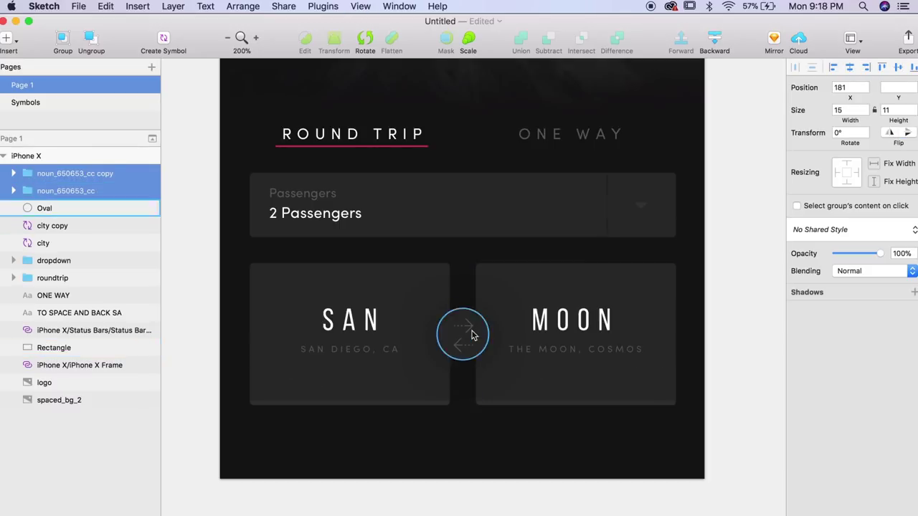
{"action": "left_click", "coordinate": [445, 370]}
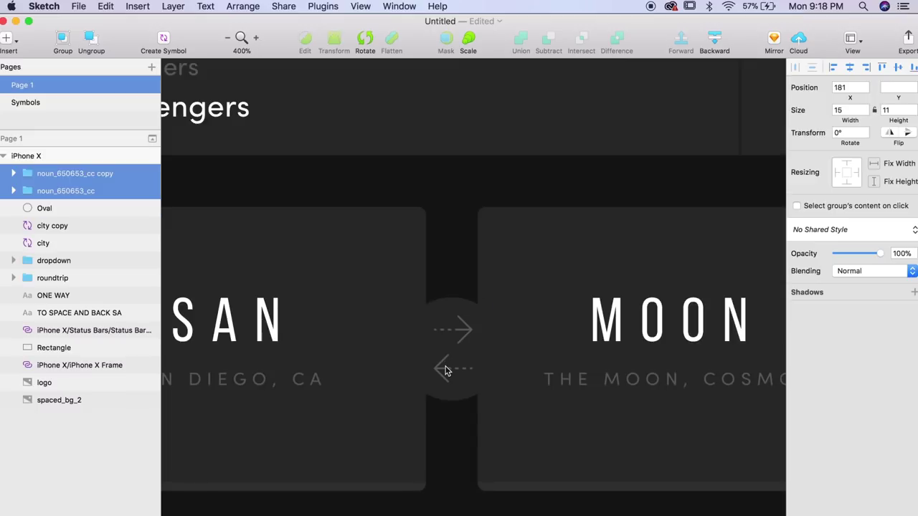
{"action": "key", "text": "super+minus"}
{"action": "left_click", "coordinate": [491, 338]}
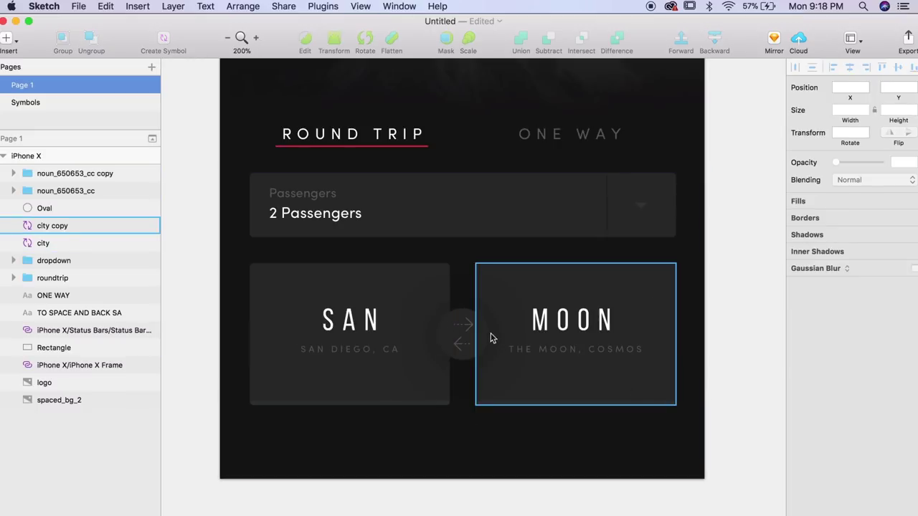
{"action": "left_click", "coordinate": [471, 328]}
{"action": "left_click", "coordinate": [734, 298]}
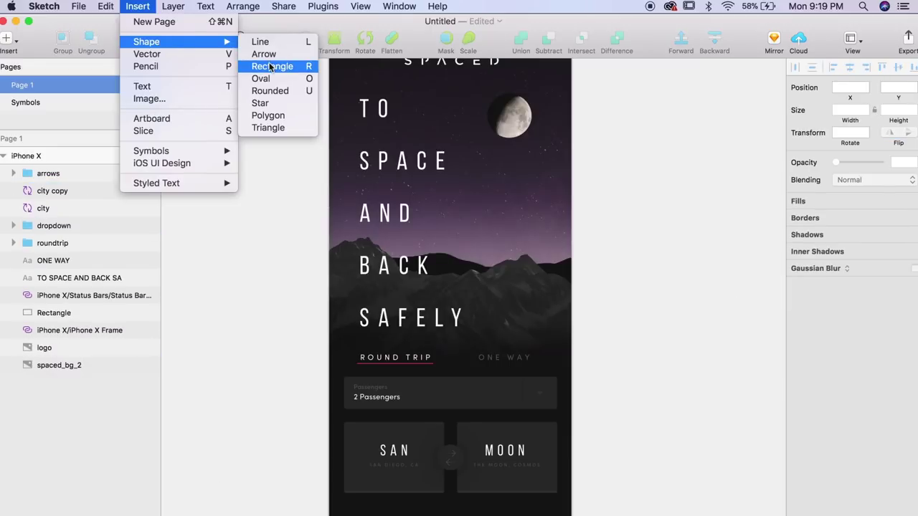
{"action": "left_click", "coordinate": [270, 67]}
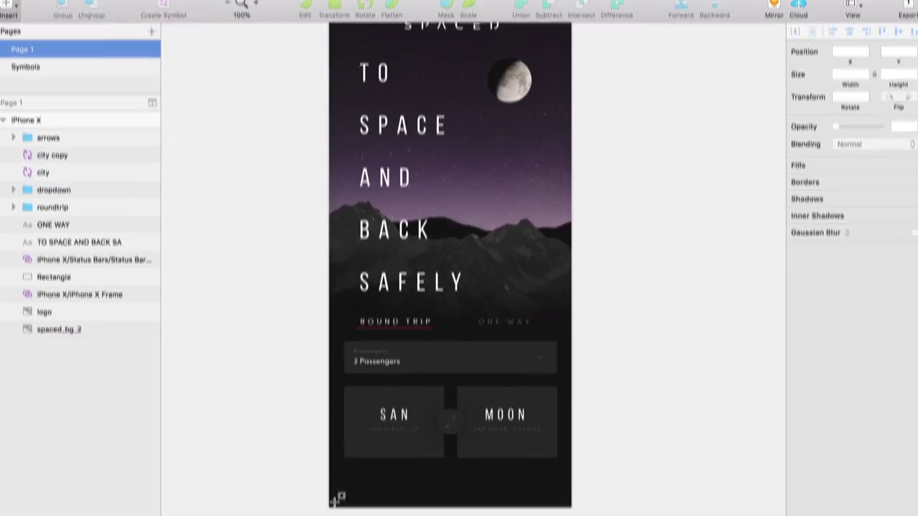
Draw a full-width borderless bar at the bottom filled with the ROUND TRIP underline's pink.
{"action": "left_click_drag", "start_coordinate": [329, 515], "coordinate": [388, 511]}
{"action": "left_click_drag", "start_coordinate": [388, 454], "coordinate": [570, 443]}
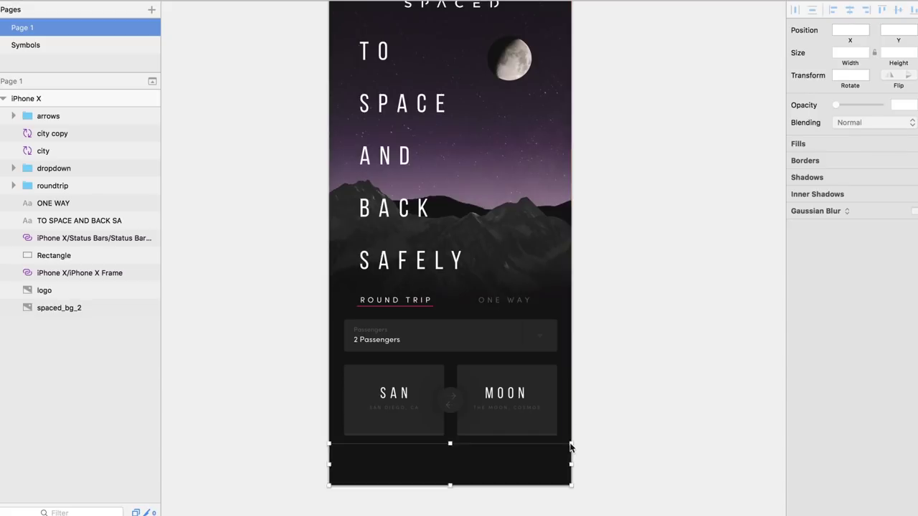
{"action": "left_click", "coordinate": [794, 318]}
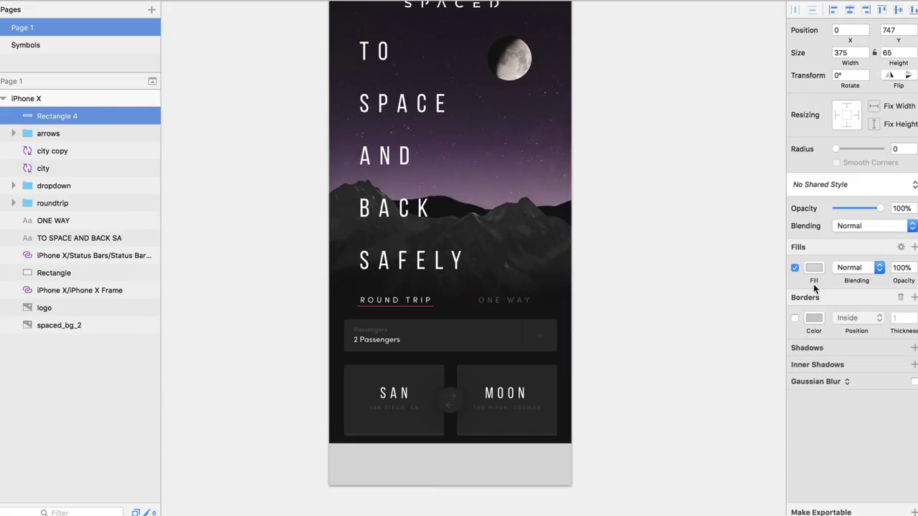
{"action": "left_click", "coordinate": [814, 274]}
{"action": "left_click", "coordinate": [799, 429]}
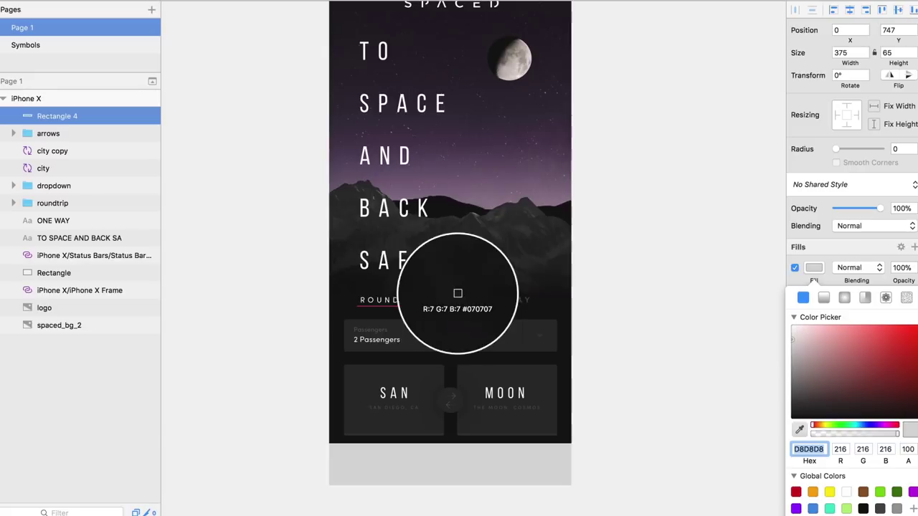
{"action": "left_click", "coordinate": [417, 306]}
{"action": "left_click", "coordinate": [617, 332]}
Move the cards, arrows, passengers dropdown and trip tabs together to sit above the pink bar.
{"action": "left_click", "coordinate": [514, 393]}
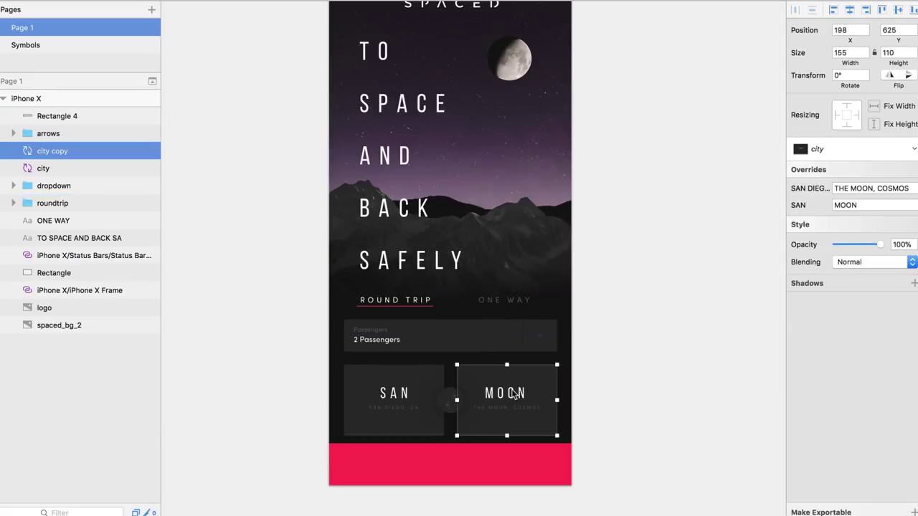
{"action": "left_click", "coordinate": [448, 399], "text": "shift"}
{"action": "left_click", "coordinate": [430, 400], "text": "shift"}
{"action": "left_click", "coordinate": [423, 349], "text": "shift"}
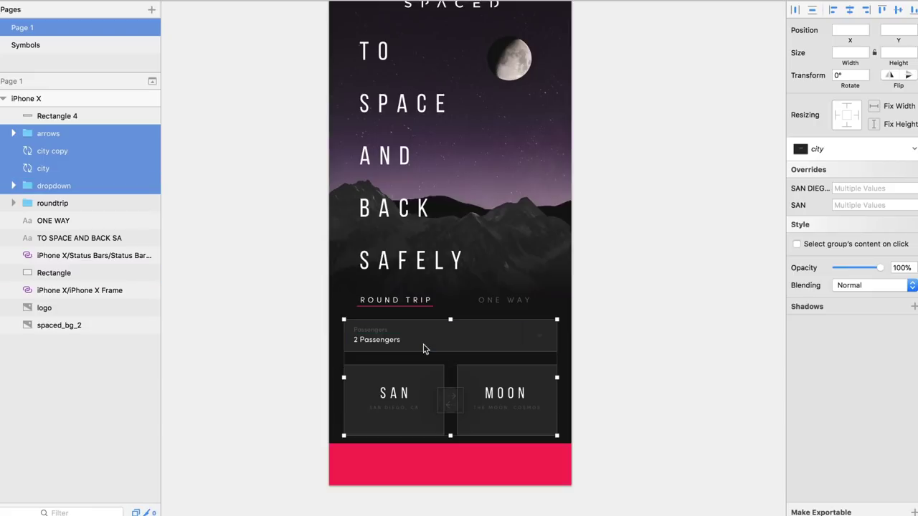
{"action": "left_click", "coordinate": [412, 312], "text": "shift"}
{"action": "left_click", "coordinate": [511, 393]}
{"action": "left_click", "coordinate": [452, 401], "text": "shift"}
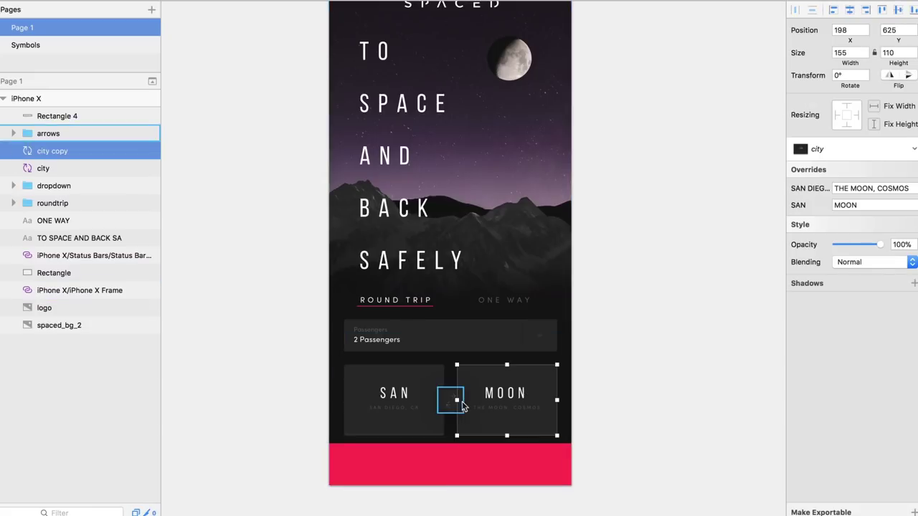
{"action": "left_click", "coordinate": [414, 405], "text": "shift"}
{"action": "left_click", "coordinate": [430, 337], "text": "shift"}
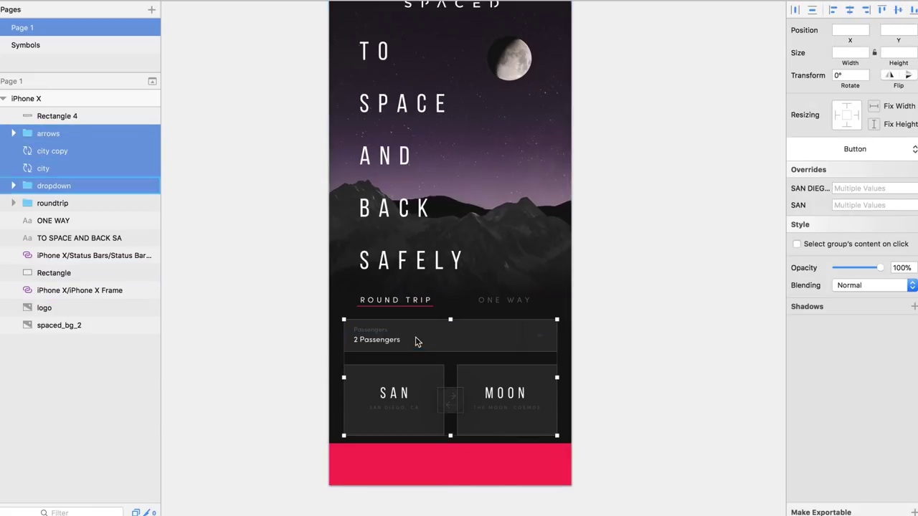
{"action": "left_click", "coordinate": [395, 301], "text": "shift"}
{"action": "left_click", "coordinate": [511, 306], "text": "shift"}
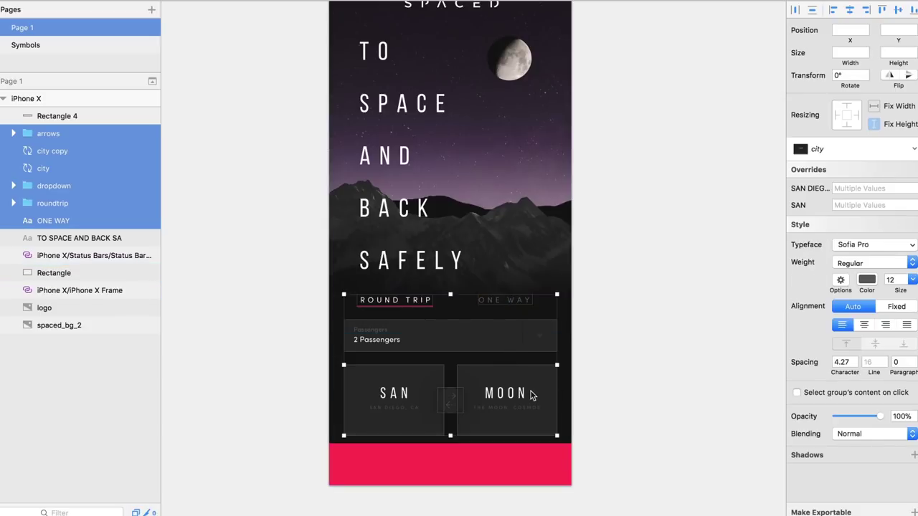
{"action": "left_click_drag", "start_coordinate": [531, 395], "coordinate": [531, 399]}
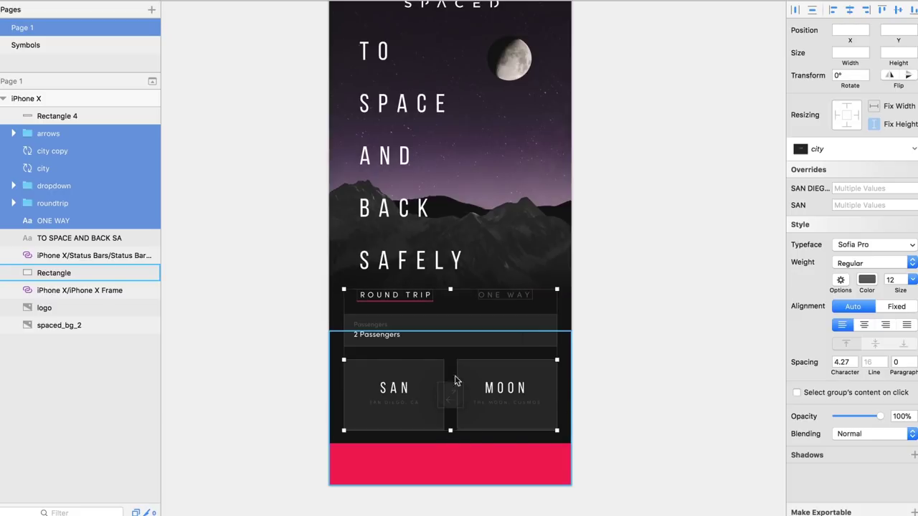
Nudge the TO SPACE AND BACK SAFELY headline up to y 87.
{"action": "left_click", "coordinate": [602, 331]}
{"action": "scroll", "coordinate": [408, 281], "scroll_direction": "up", "scroll_amount": 2}
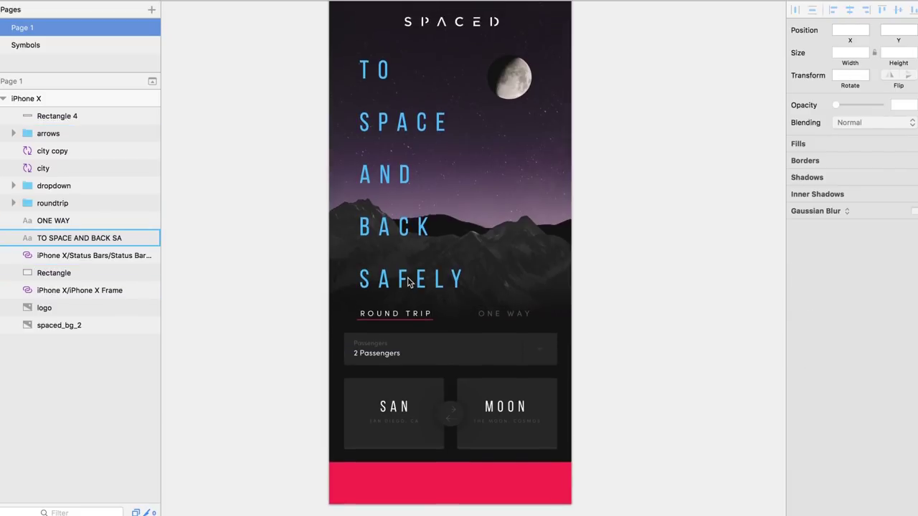
{"action": "left_click", "coordinate": [419, 271]}
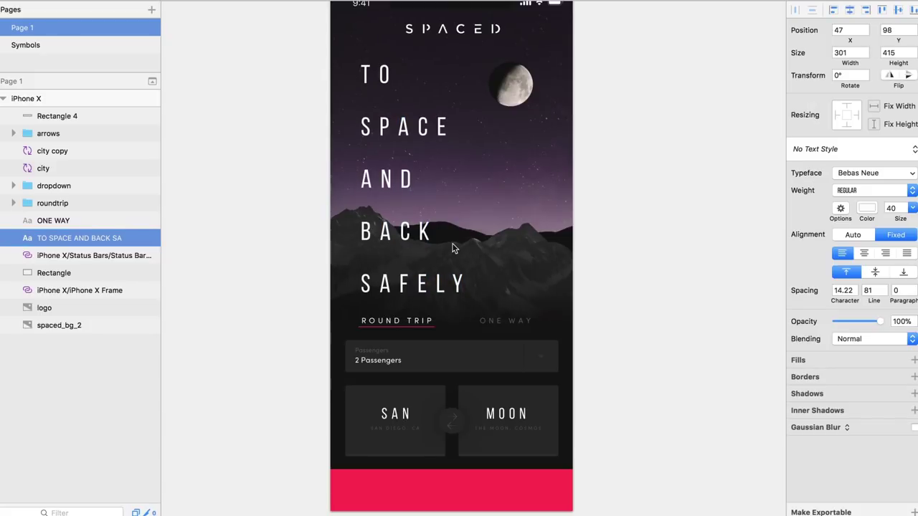
{"action": "key", "text": "Up"}
{"action": "key", "text": "Up"}
{"action": "key", "text": "Up"}
{"action": "key", "text": "Up"}
{"action": "key", "text": "Up"}
{"action": "key", "text": "Up"}
{"action": "key", "text": "Up"}
{"action": "key", "text": "Up"}
{"action": "key", "text": "Up"}
{"action": "key", "text": "Up"}
{"action": "key", "text": "Up"}
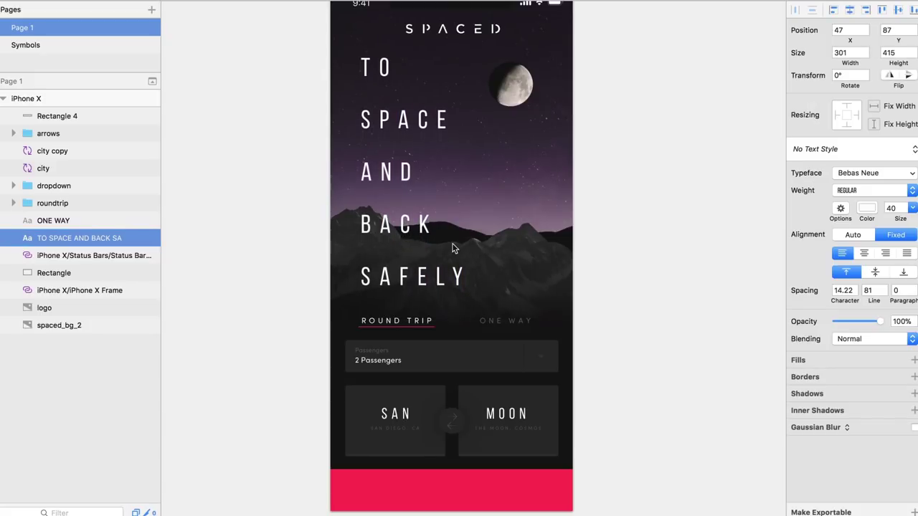
{"action": "key", "text": "Up"}
{"action": "key", "text": "Up"}
{"action": "left_click", "coordinate": [615, 254]}
{"action": "scroll", "coordinate": [650, 447], "scroll_direction": "down", "scroll_amount": 3}
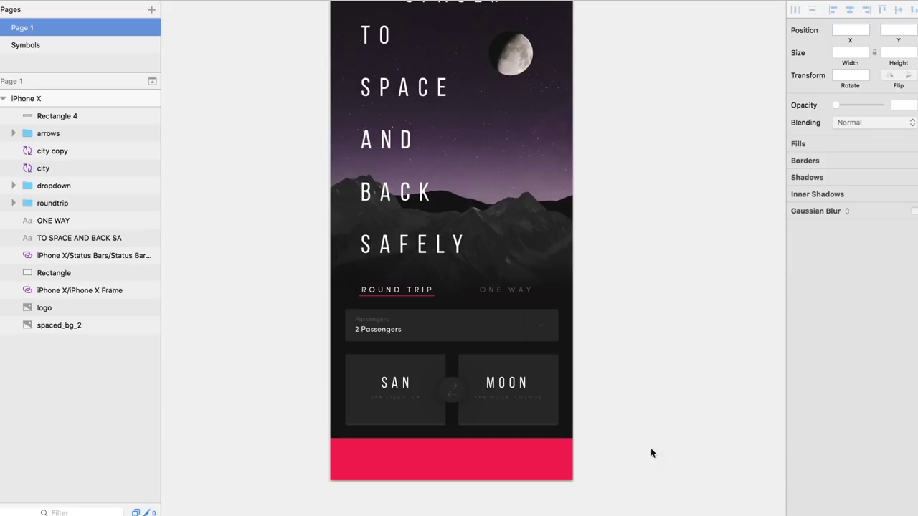
{"action": "scroll", "coordinate": [633, 447], "scroll_direction": "up", "scroll_amount": 5}
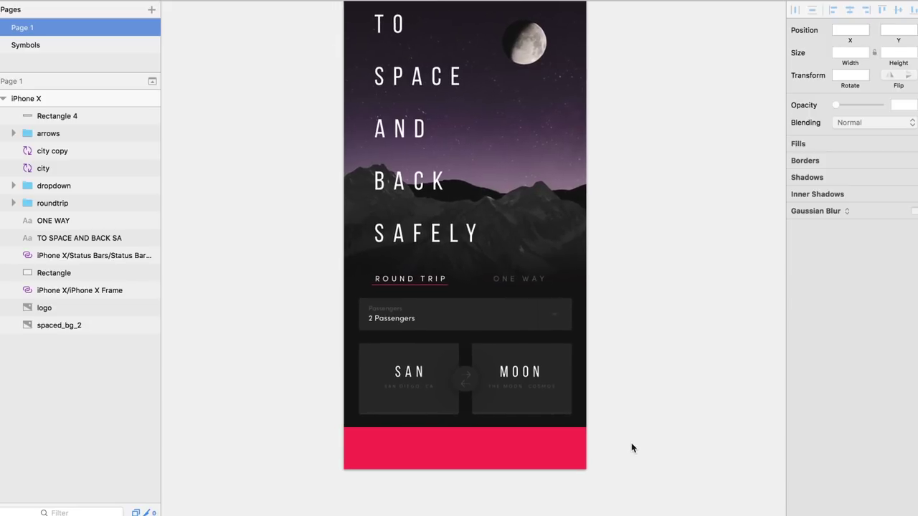
{"action": "scroll", "coordinate": [630, 447], "scroll_direction": "down", "scroll_amount": 5}
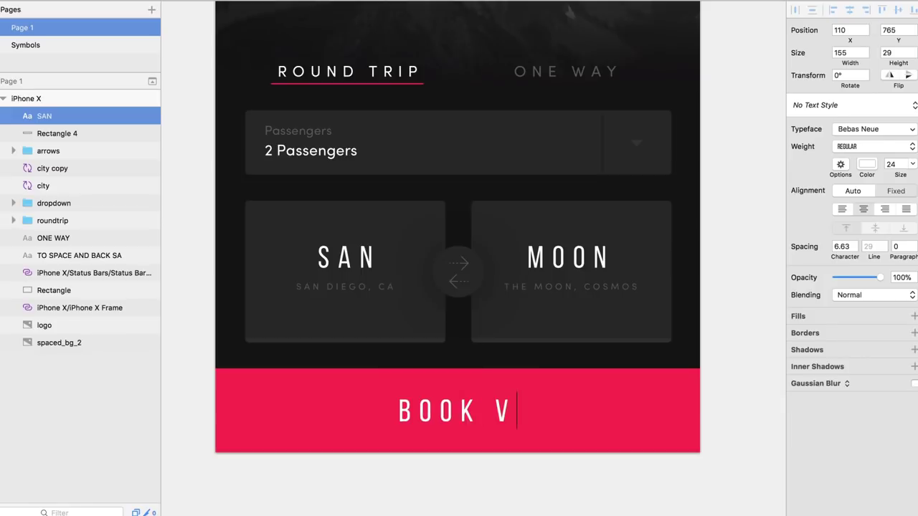
Finish the BOOK VOYAGE label on one line at font size 18.
{"action": "type", "text": "OYAGE"}
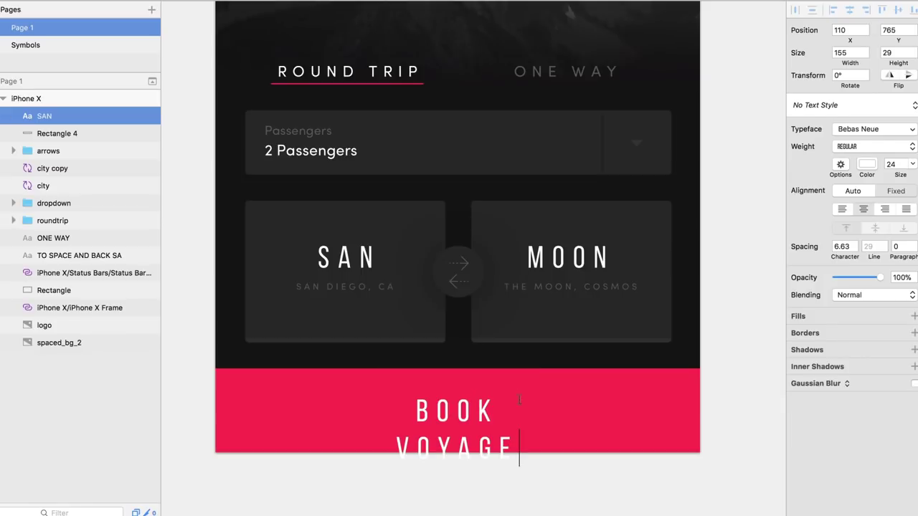
{"action": "key", "text": "Escape"}
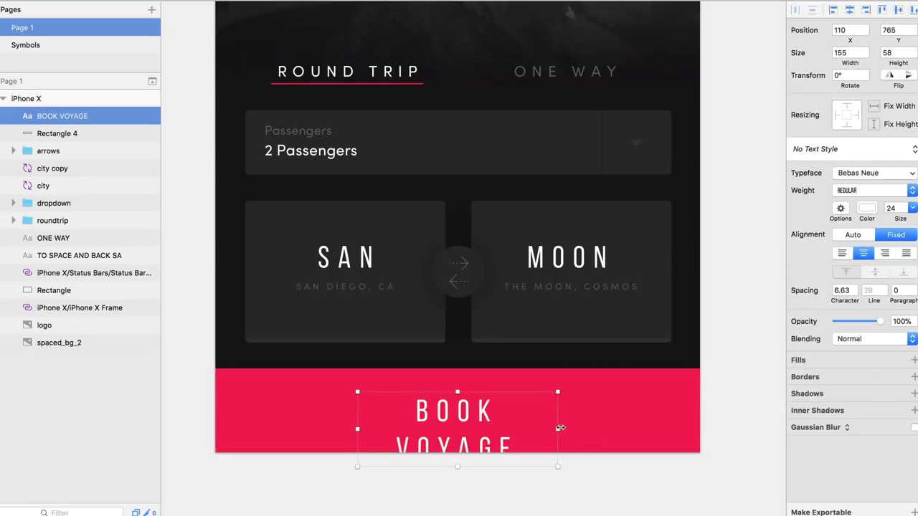
{"action": "left_click_drag", "start_coordinate": [560, 428], "coordinate": [592, 428]}
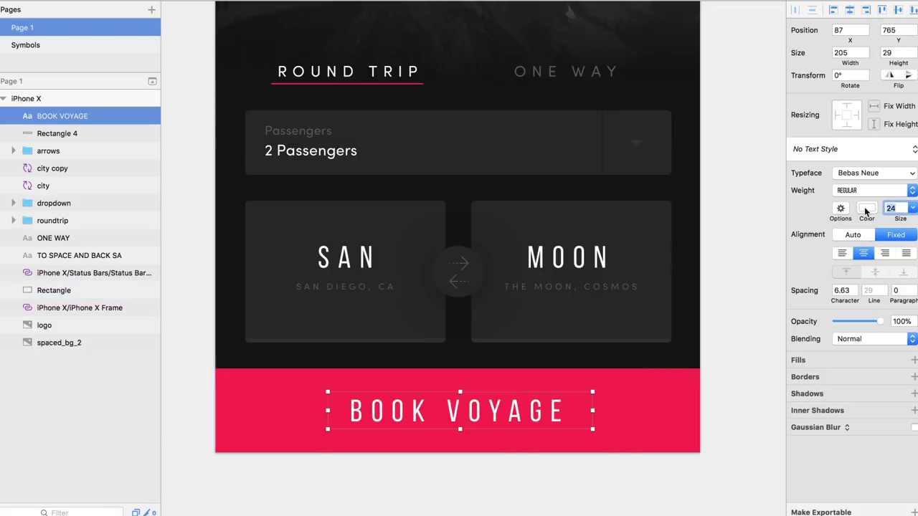
{"action": "key", "text": "Return"}
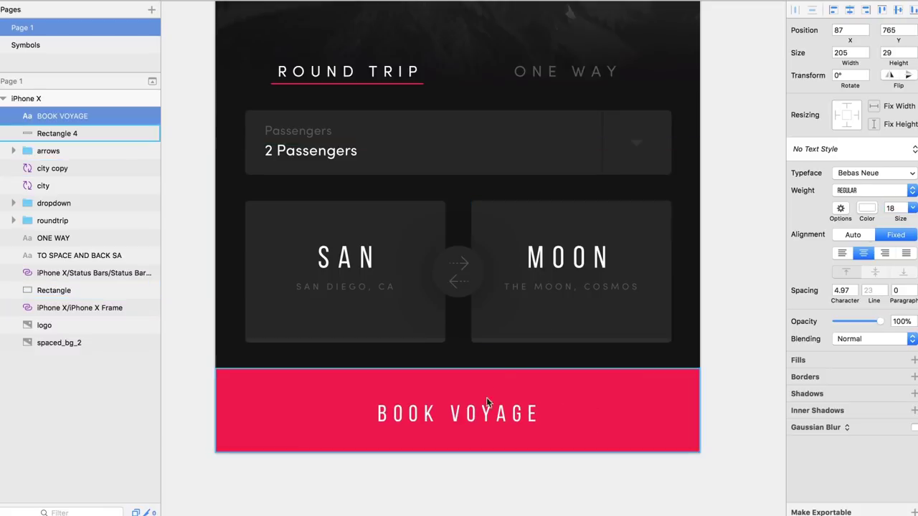
{"action": "key", "text": "Up"}
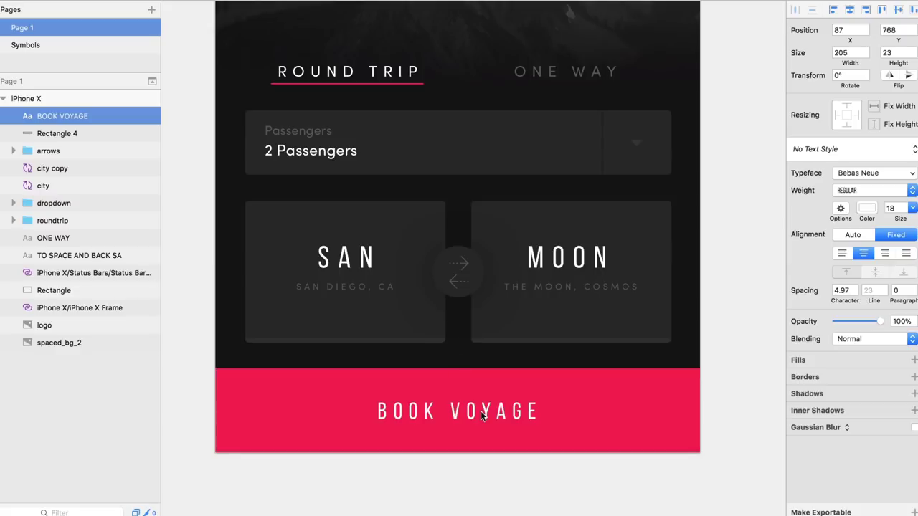
Place a copy of the right-pointing arrow at the pink bar's right end.
{"action": "left_click", "coordinate": [743, 361]}
{"action": "double_click", "coordinate": [456, 284]}
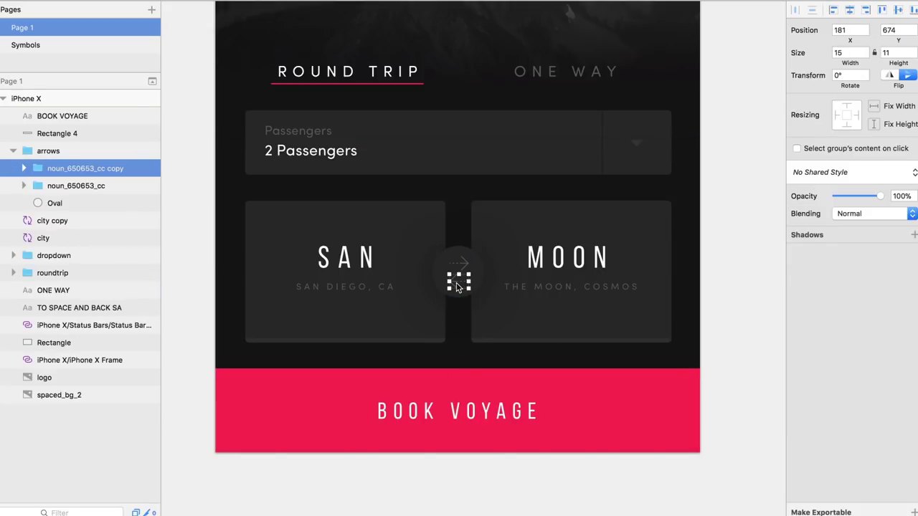
{"action": "left_click", "coordinate": [458, 264]}
{"action": "left_click", "coordinate": [629, 413]}
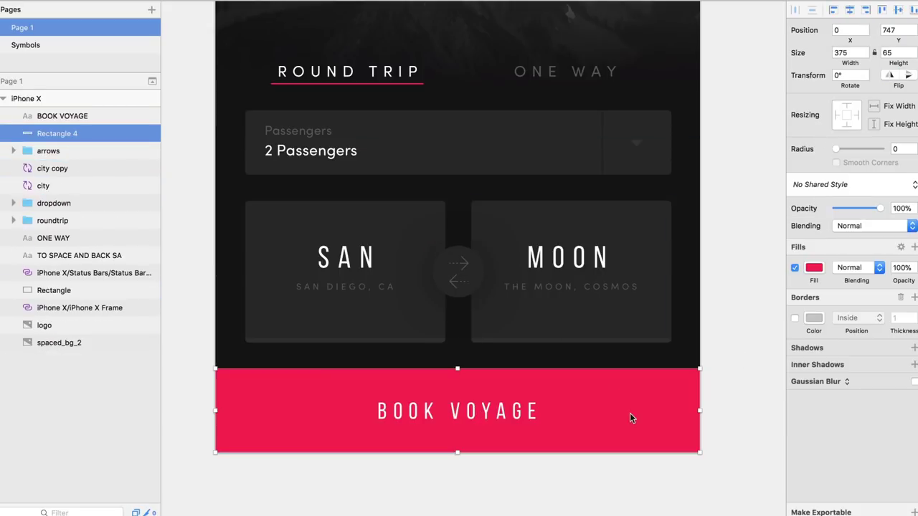
{"action": "key", "text": "super+v"}
{"action": "left_click_drag", "start_coordinate": [459, 265], "coordinate": [617, 397]}
{"action": "left_click", "coordinate": [681, 330]}
{"action": "key", "text": "super+minus"}
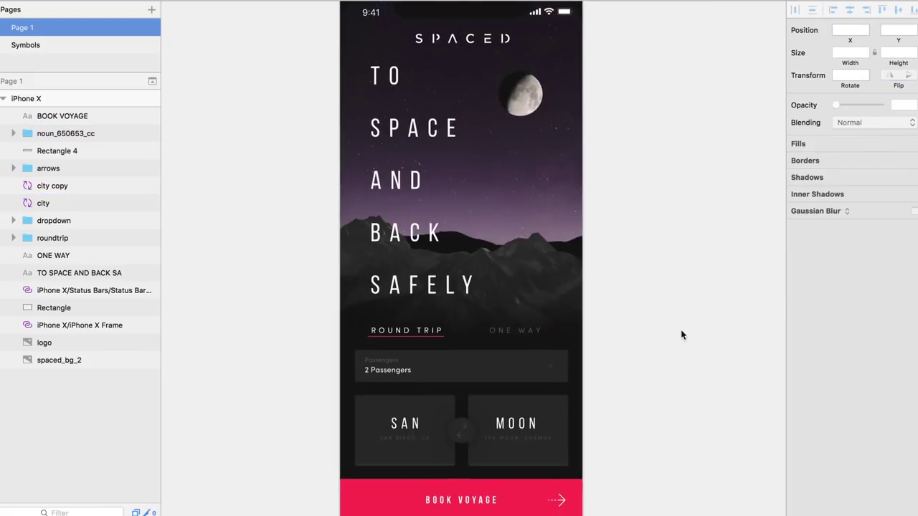
{"action": "scroll", "coordinate": [680, 329], "scroll_direction": "down", "scroll_amount": 2}
{"action": "scroll", "coordinate": [682, 335], "scroll_direction": "up", "scroll_amount": 3}
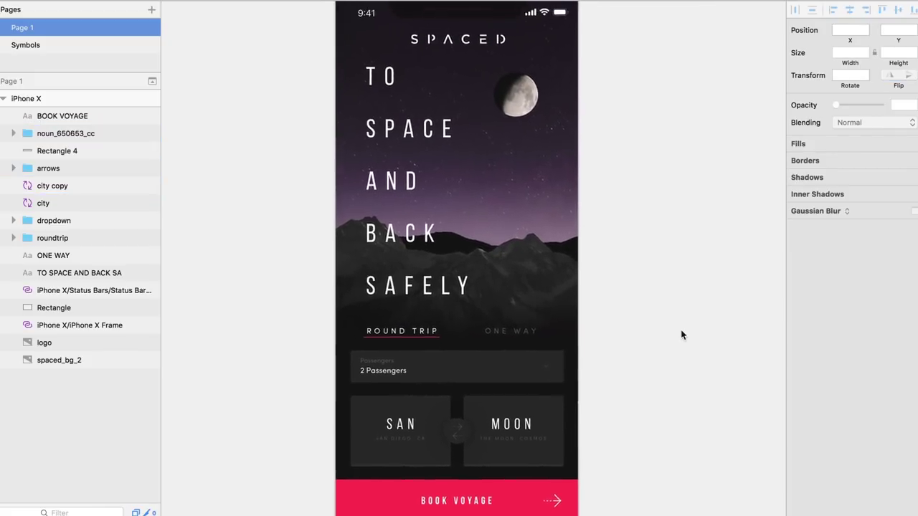
{"action": "scroll", "coordinate": [645, 316], "scroll_direction": "down", "scroll_amount": 3}
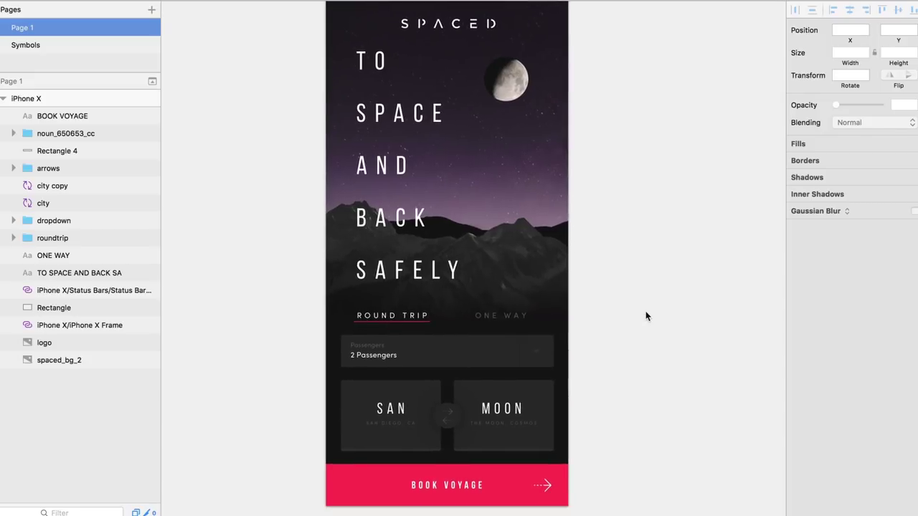
{"action": "scroll", "coordinate": [645, 316], "scroll_direction": "up", "scroll_amount": 3}
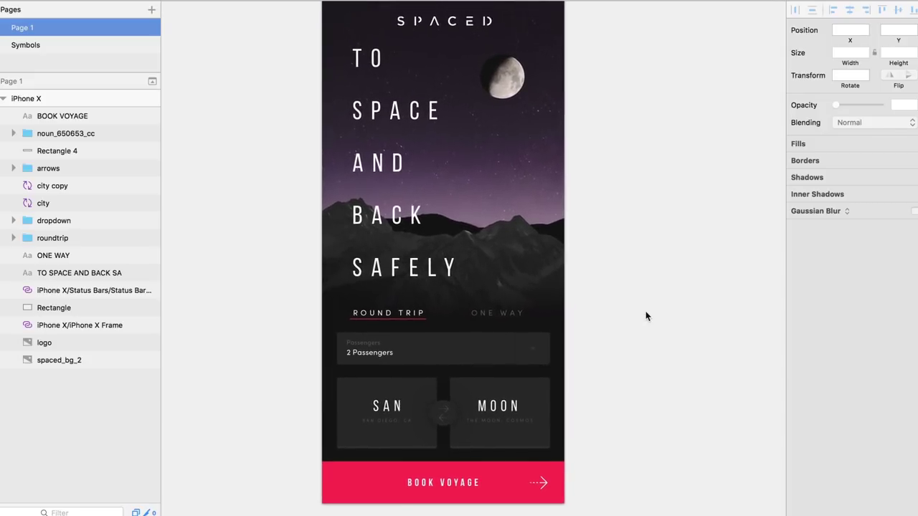